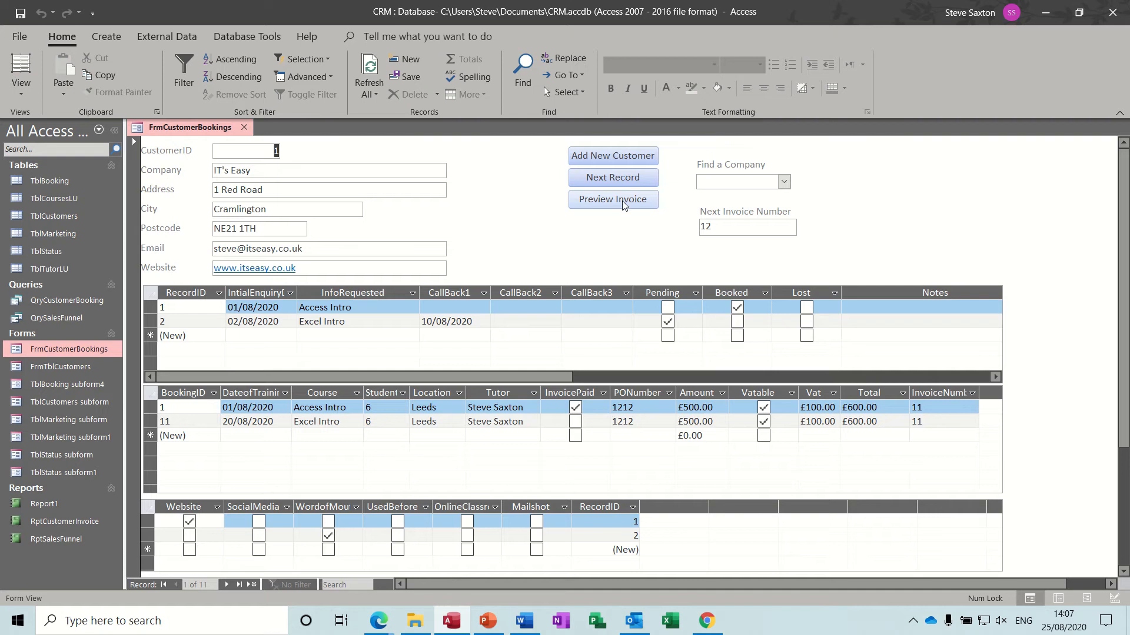
Preview the invoice report for invoice number 11 from the customer bookings form, examine it at 100% zoom, and close the preview.
click(620, 203)
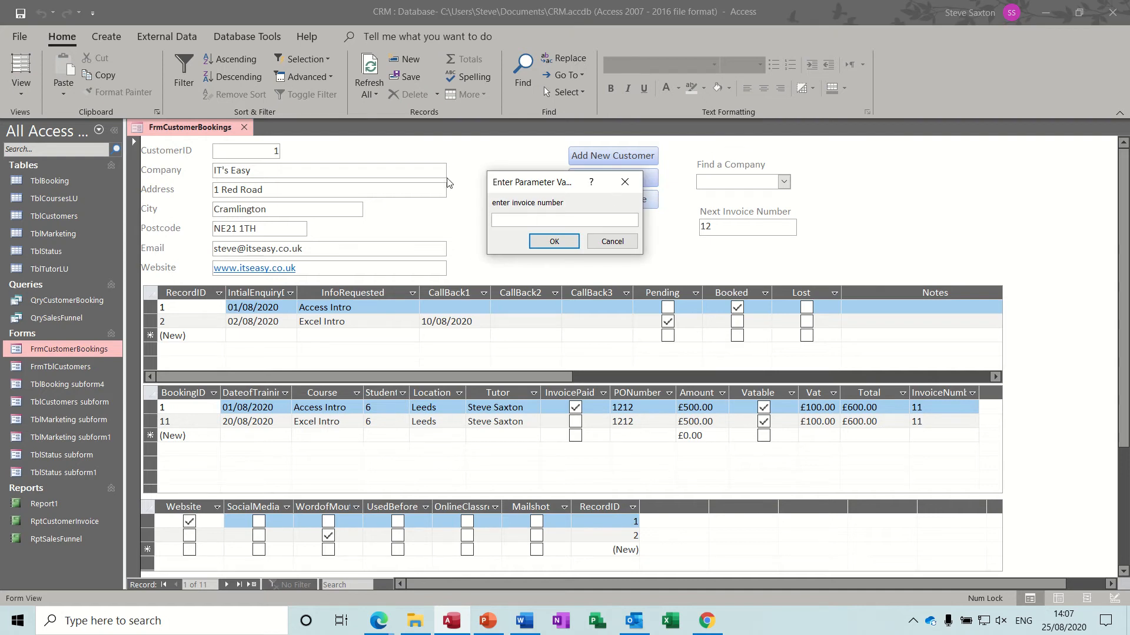
text(11)
key(Return)
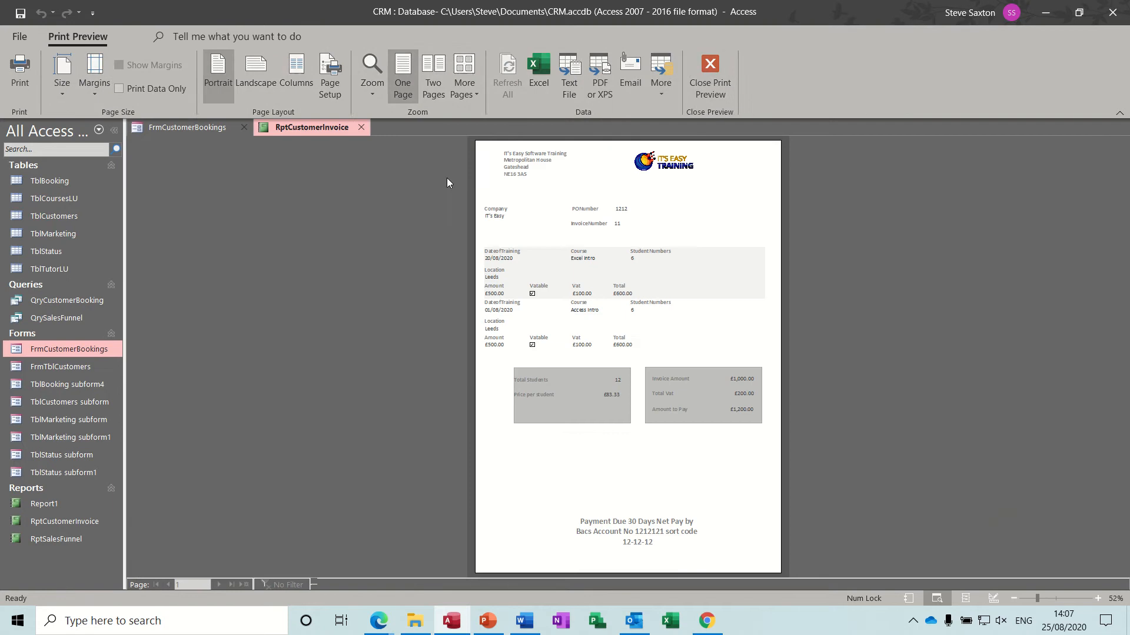
click(589, 185)
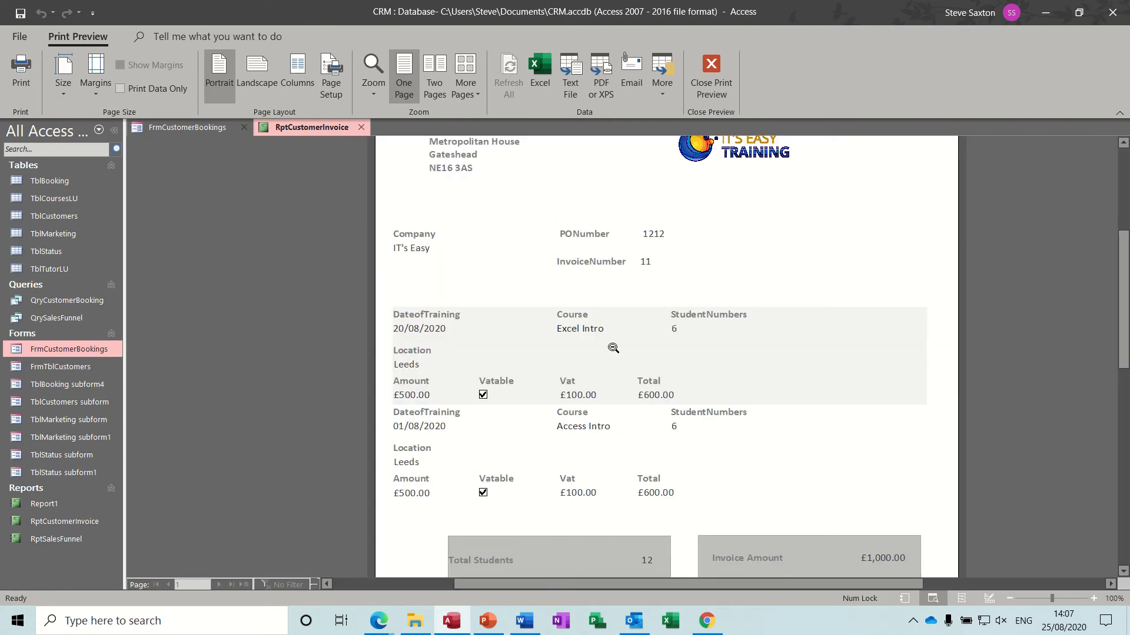
click(710, 75)
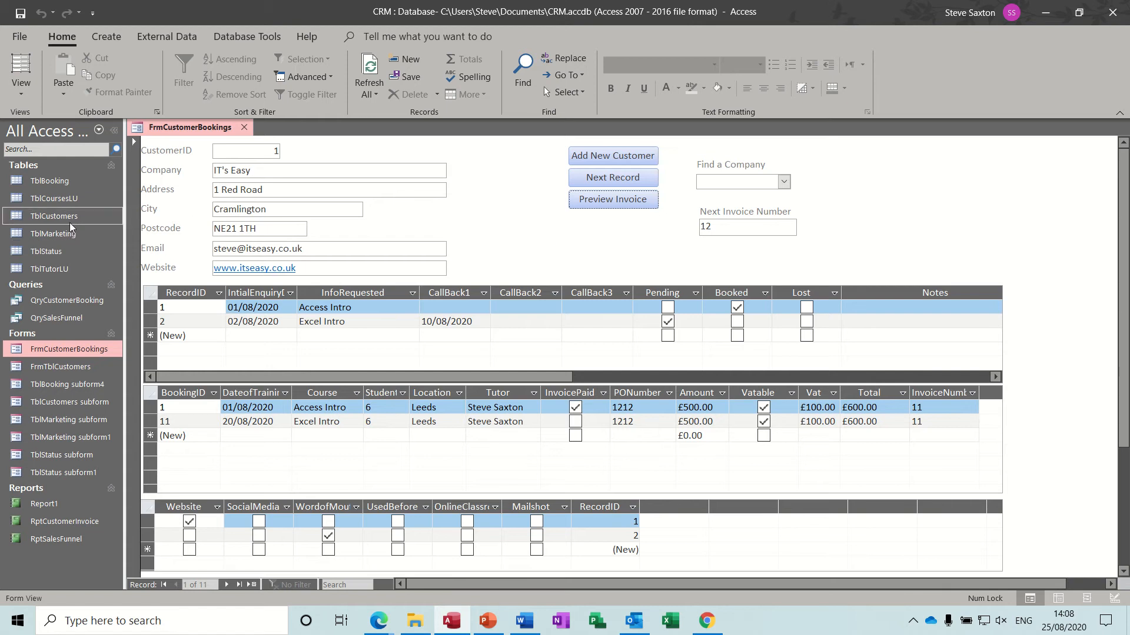
Open the TblBooking table design as read-only, examine the NextInvoiceNumber field's calculated expression, and close the table.
right_click(71, 186)
click(91, 217)
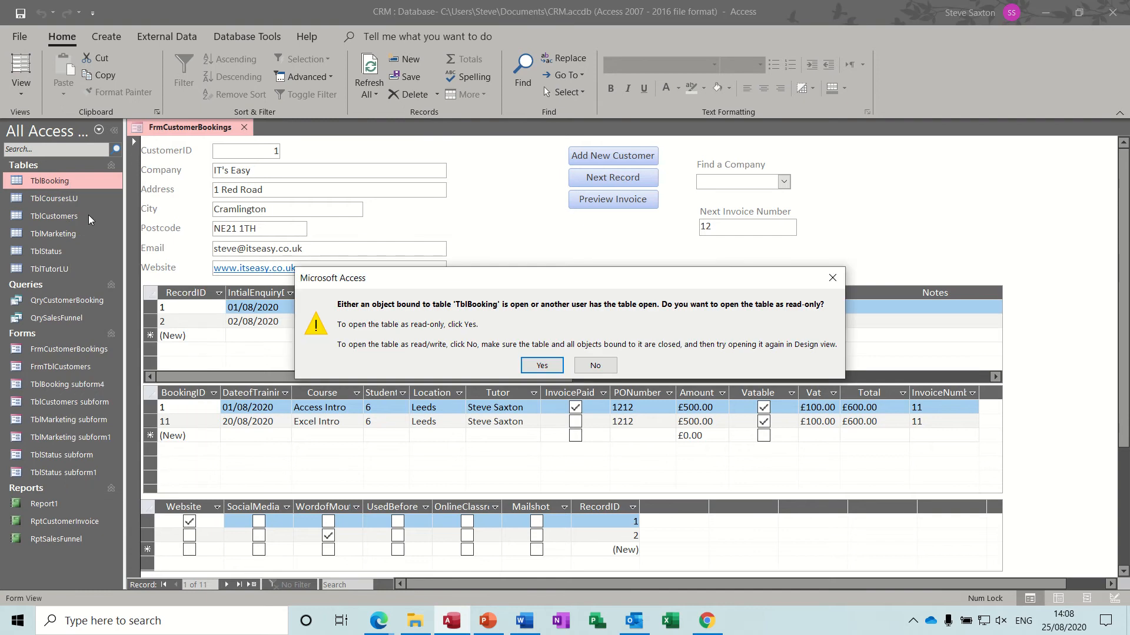
click(541, 363)
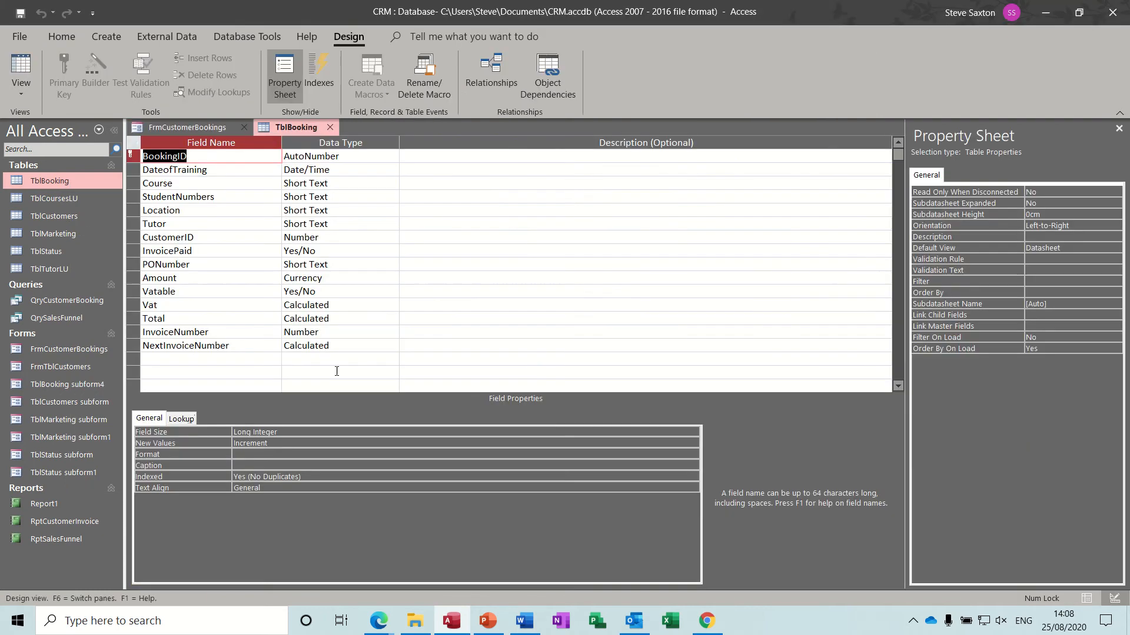
click(245, 347)
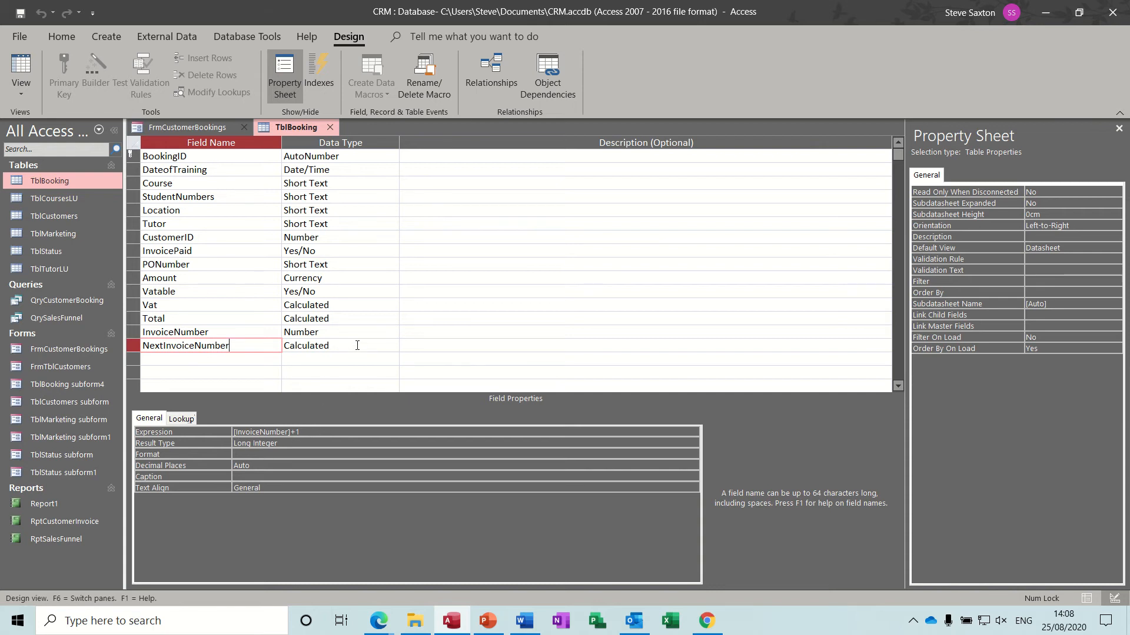
click(330, 127)
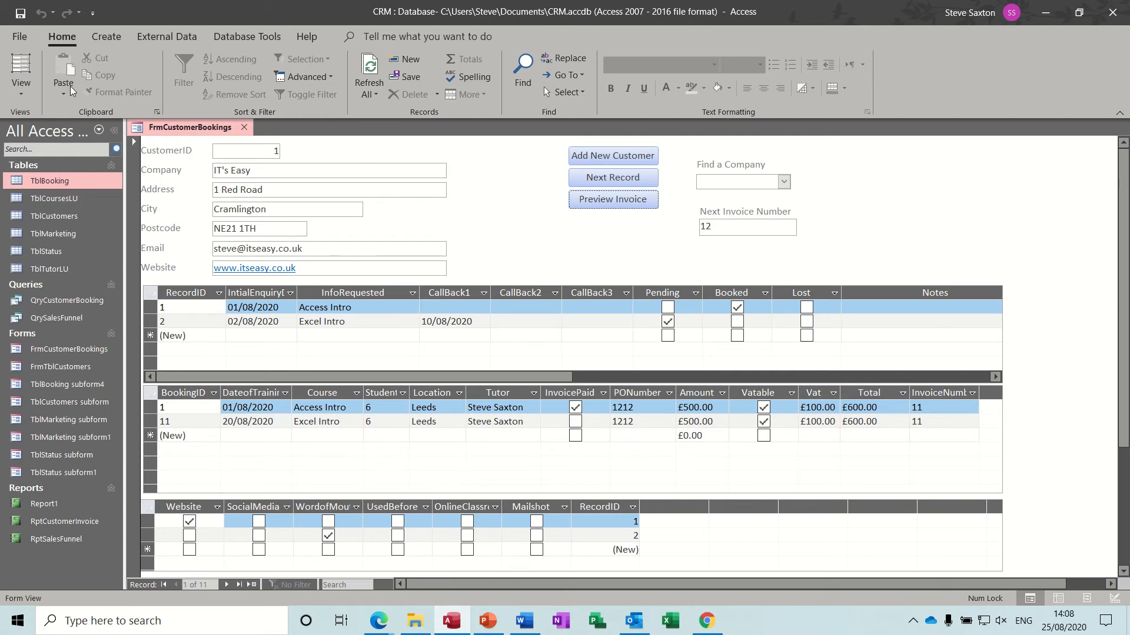
Examine the record source query of the FrmCustomerBookings form in Design View, and close the query builder and the form.
click(21, 85)
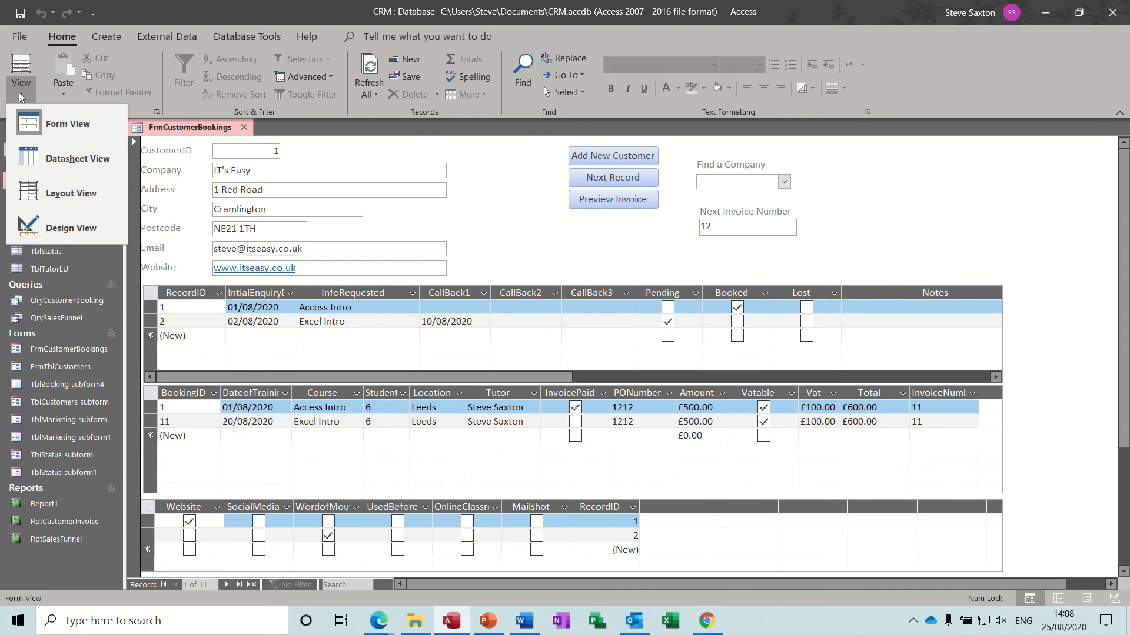
click(53, 228)
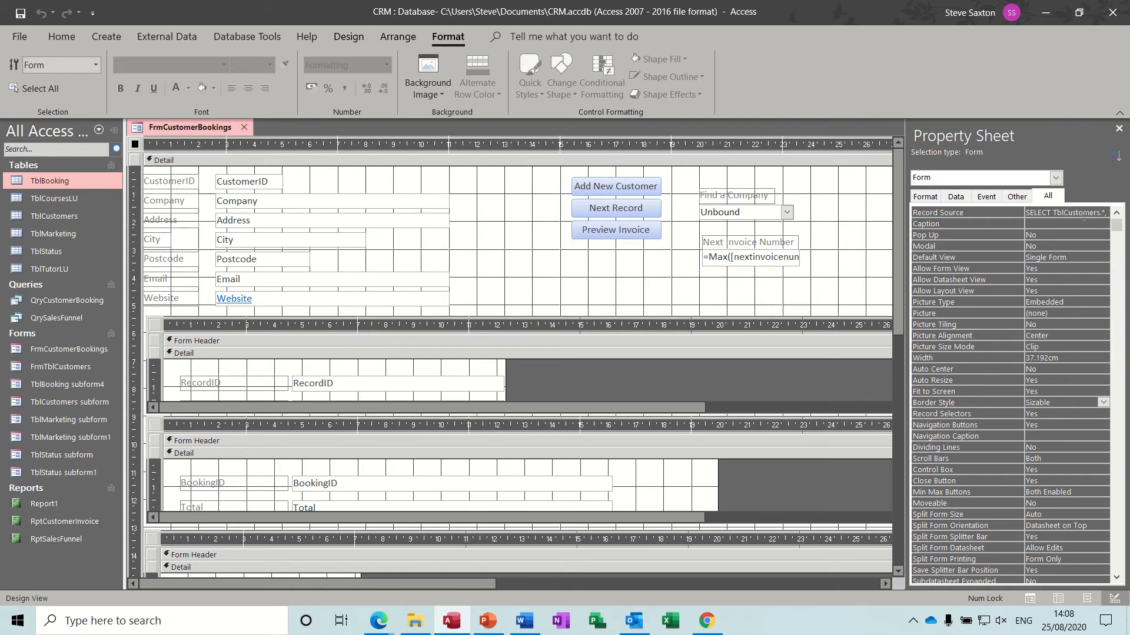
click(1103, 213)
click(1105, 213)
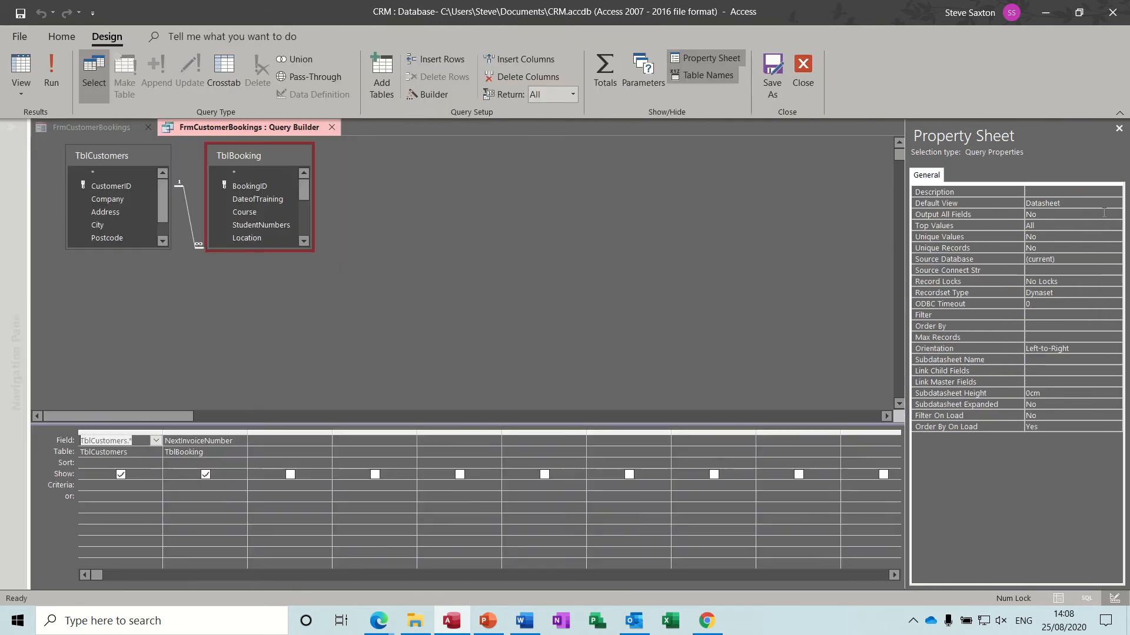
click(331, 128)
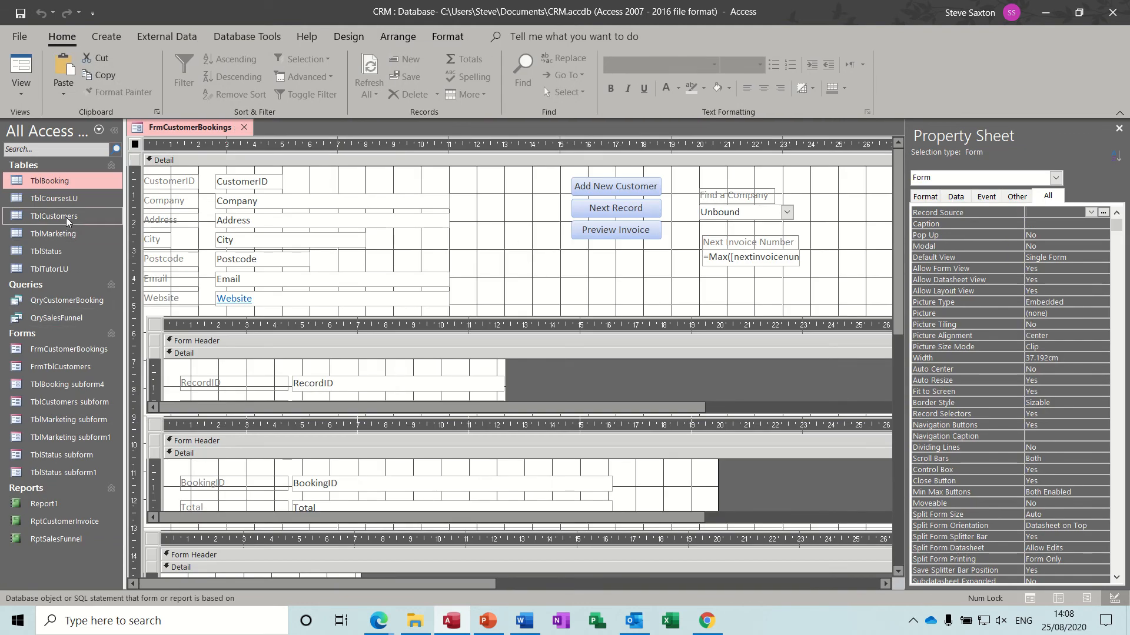
click(244, 129)
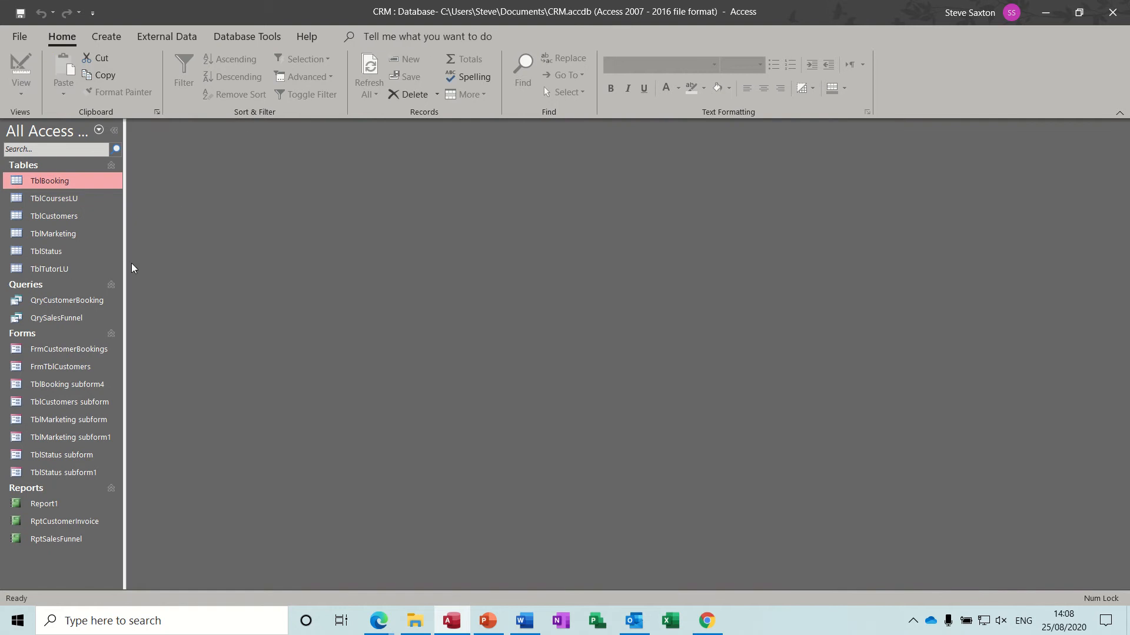
View the FrmTblCustomers form, close it, and open the FrmCustomerBookings form.
double_click(67, 368)
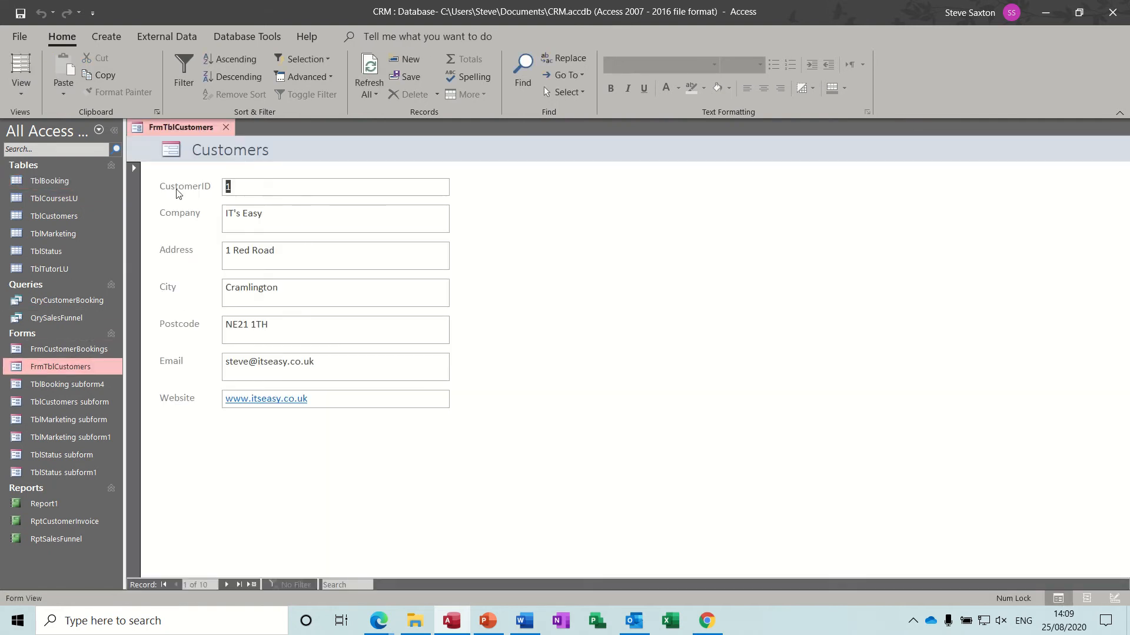
click(226, 127)
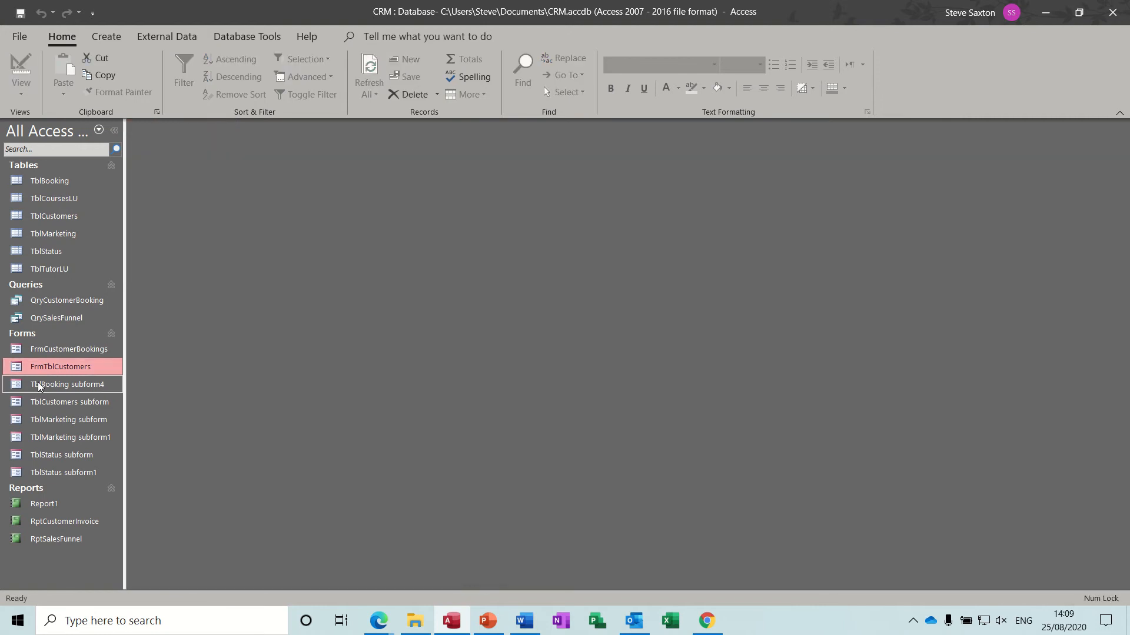
double_click(63, 350)
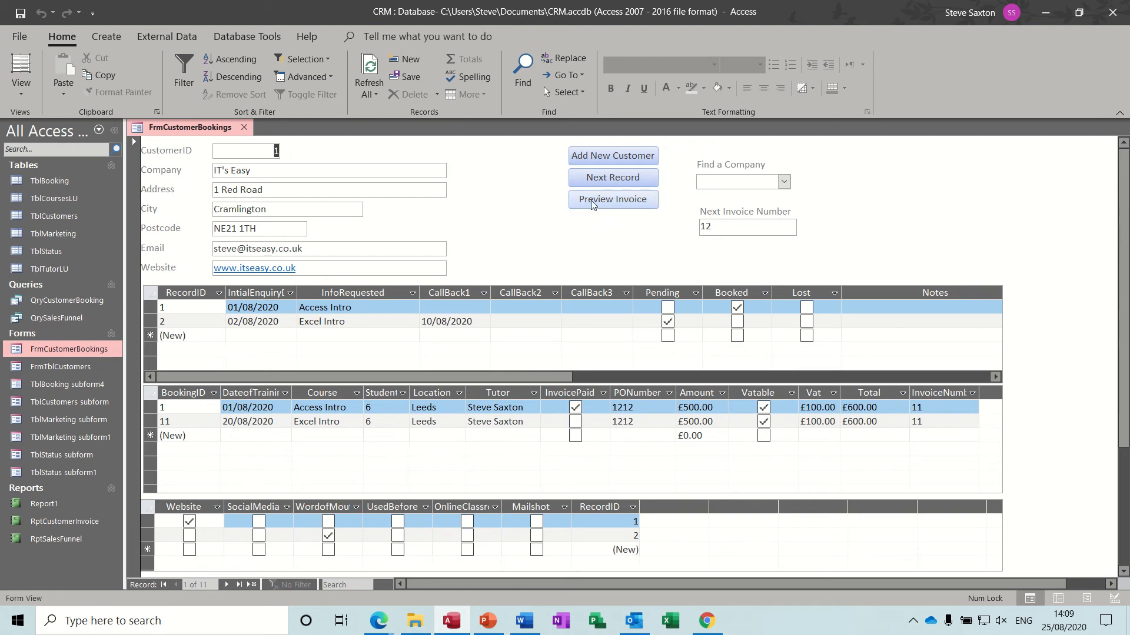
Preview the whole invoice page for invoice number 11 from the reopened bookings form and close the preview.
click(615, 201)
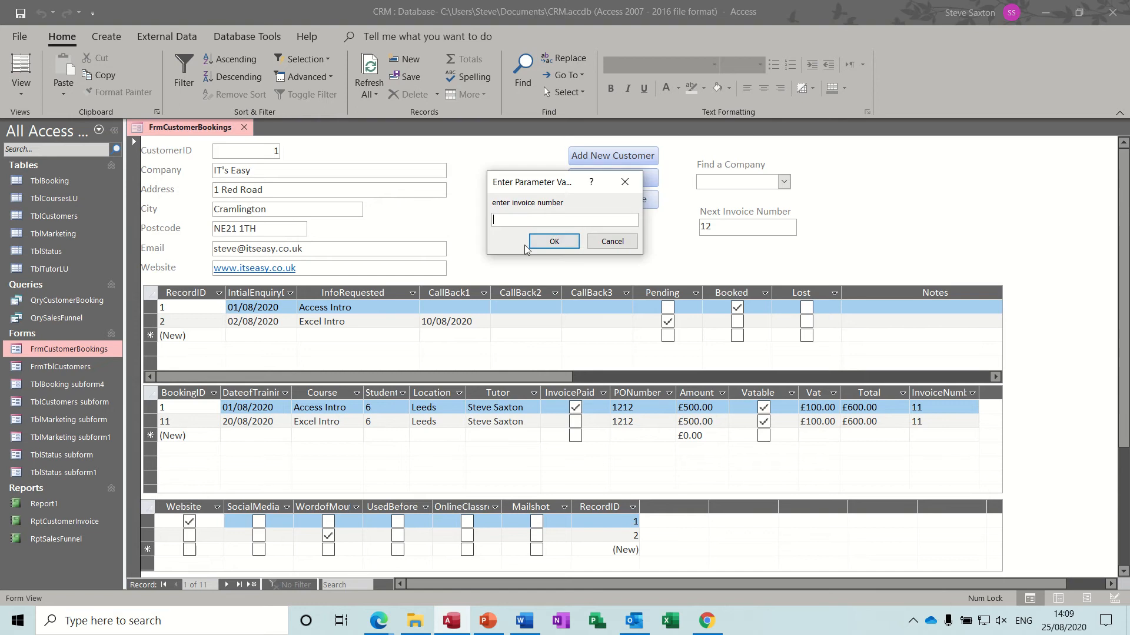
text(11)
key(Return)
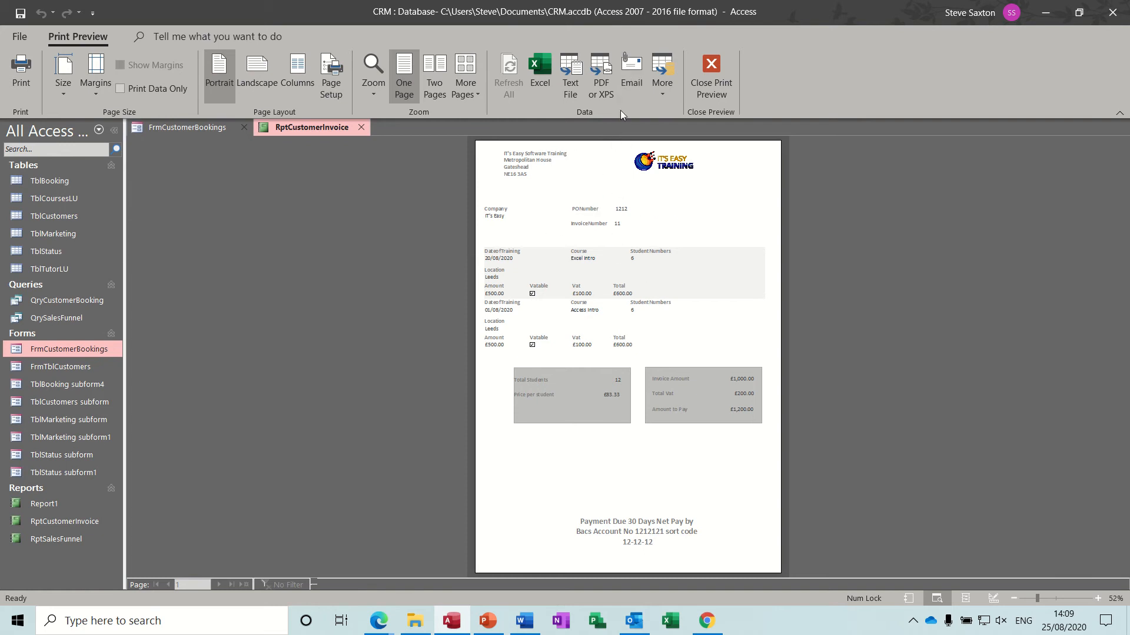
click(709, 69)
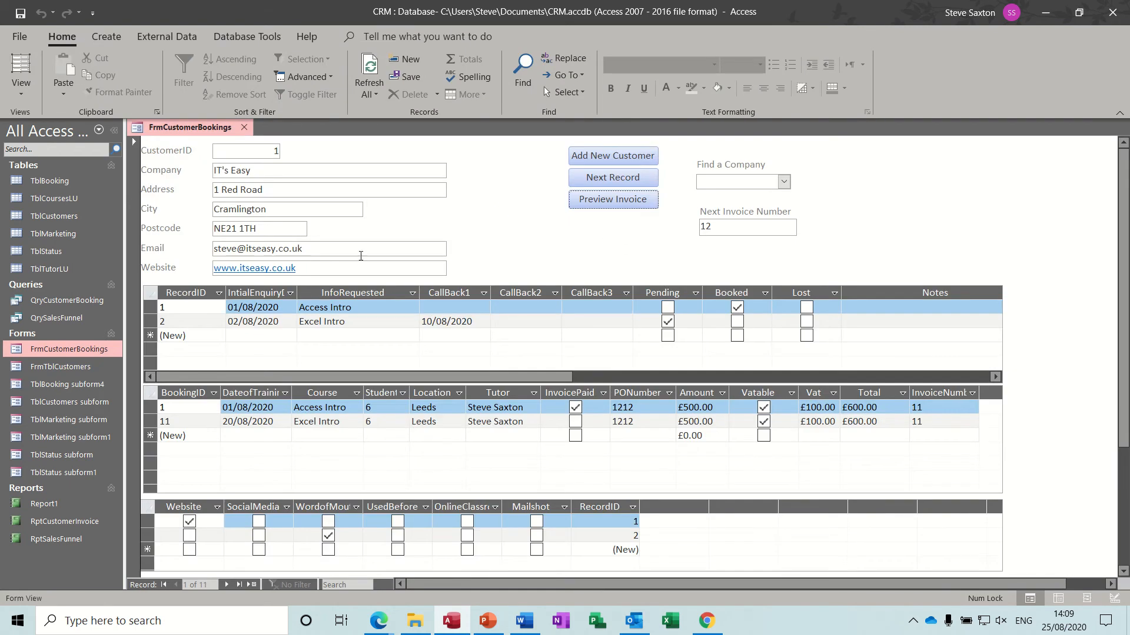
Open QryCustomerBooking in Design View, examine the parameter criterion on InvoiceNumber, and close the query.
right_click(70, 304)
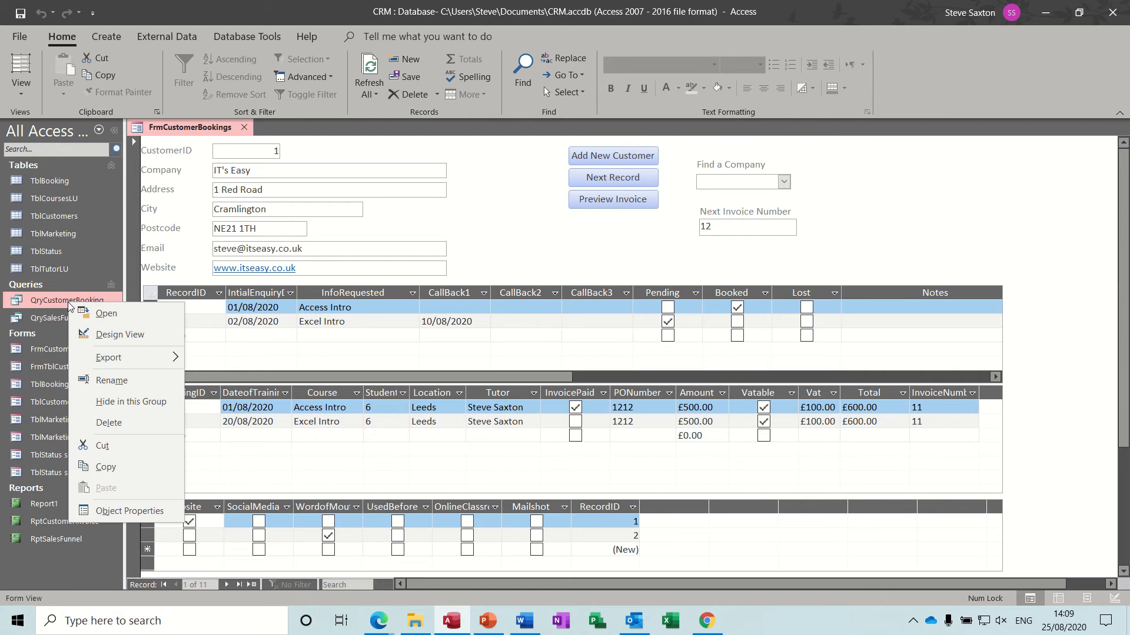
click(105, 334)
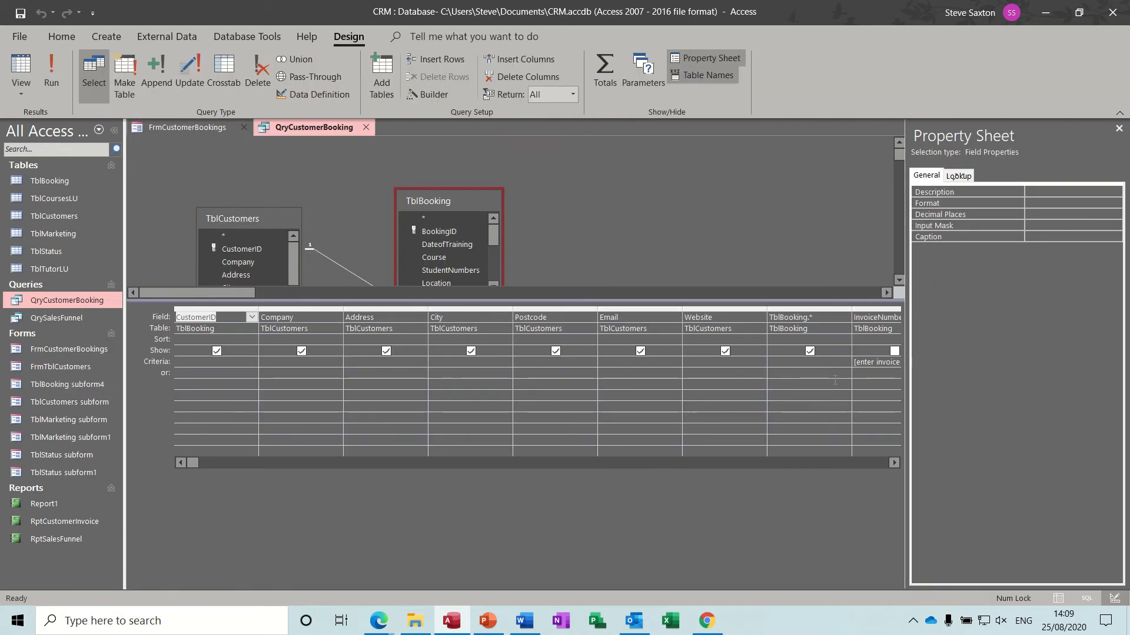
click(1118, 128)
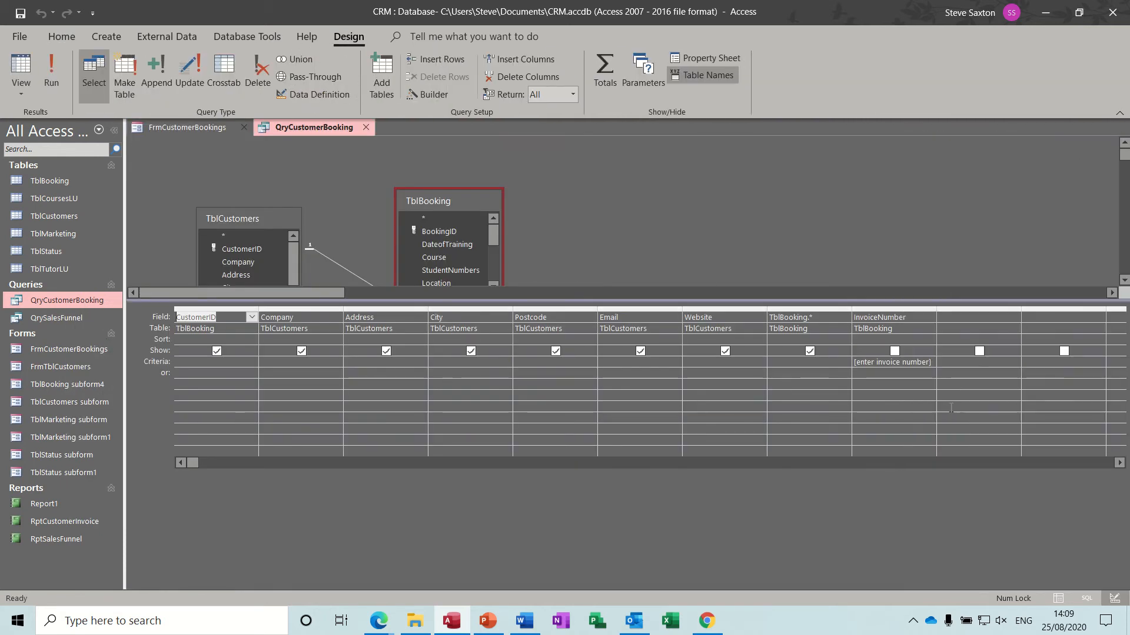
click(860, 373)
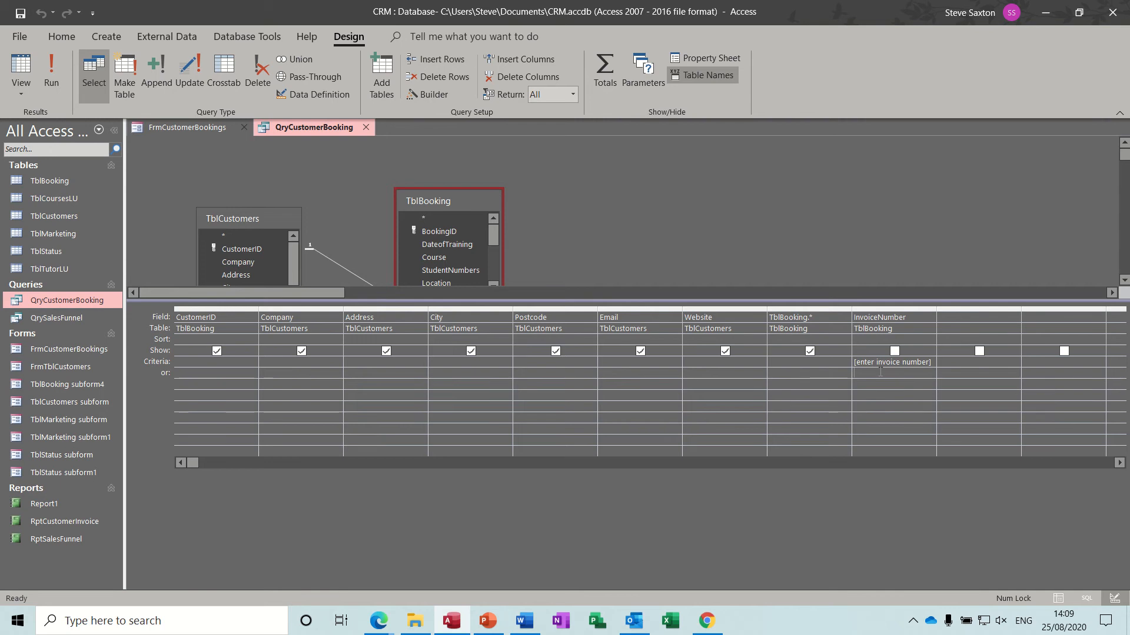
click(366, 128)
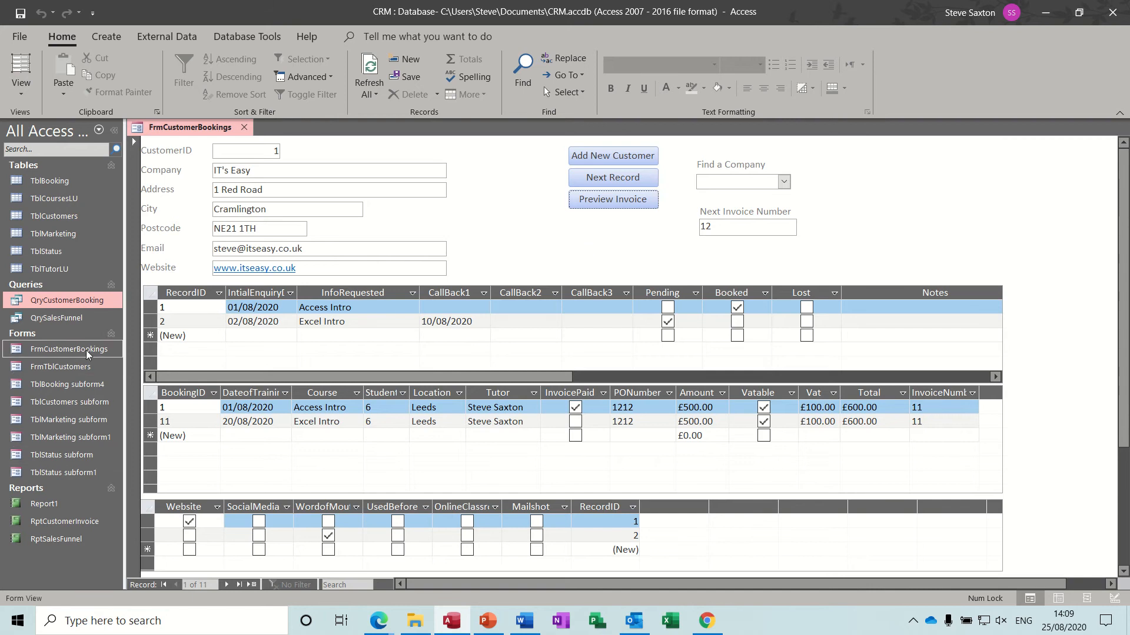
Create a blank report in Design View and set its record source to QryCustomerBooking.
click(106, 36)
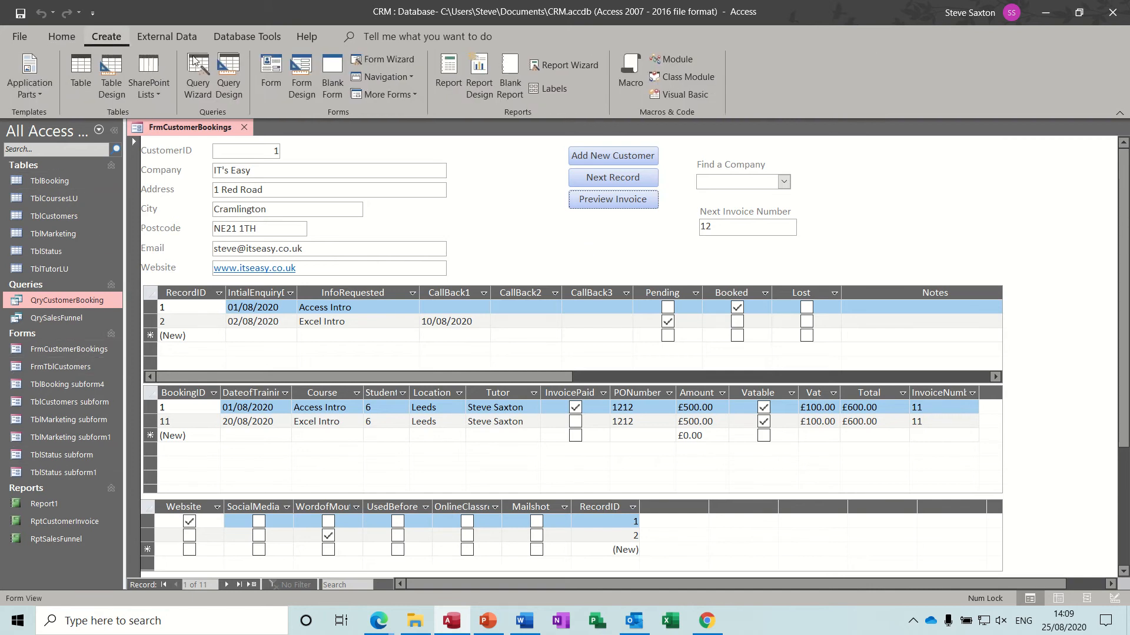
click(479, 69)
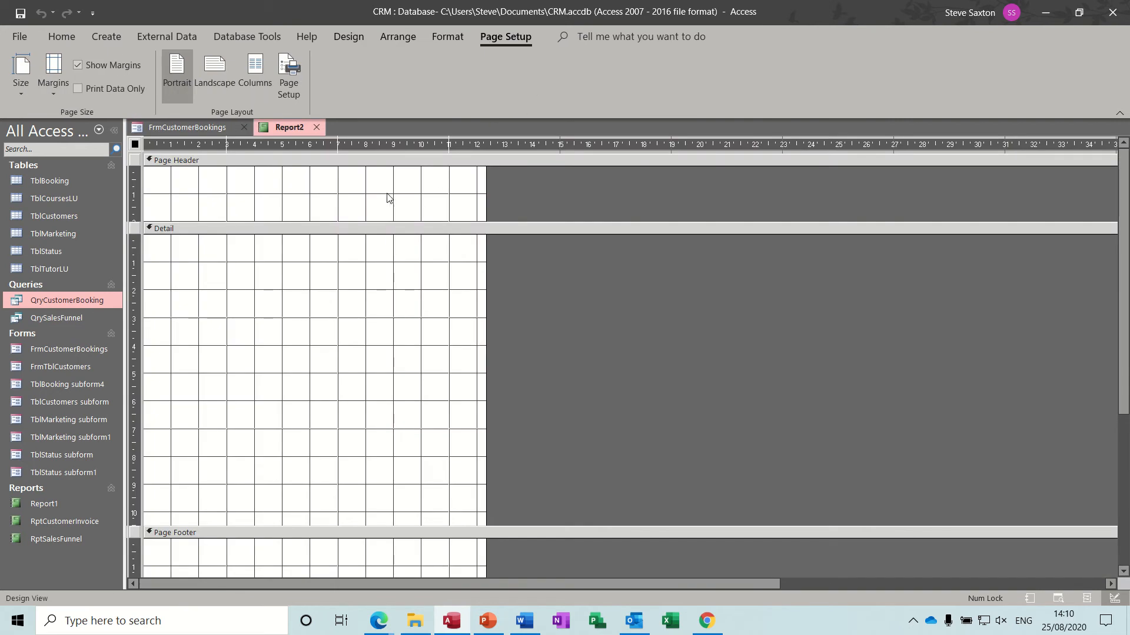
click(353, 38)
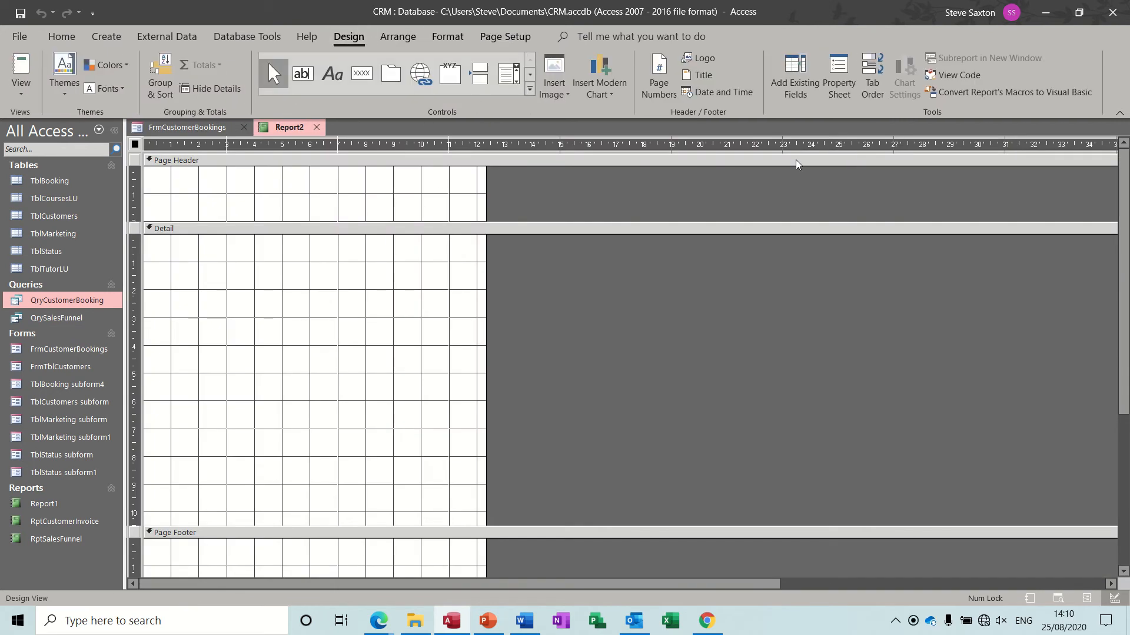
click(839, 90)
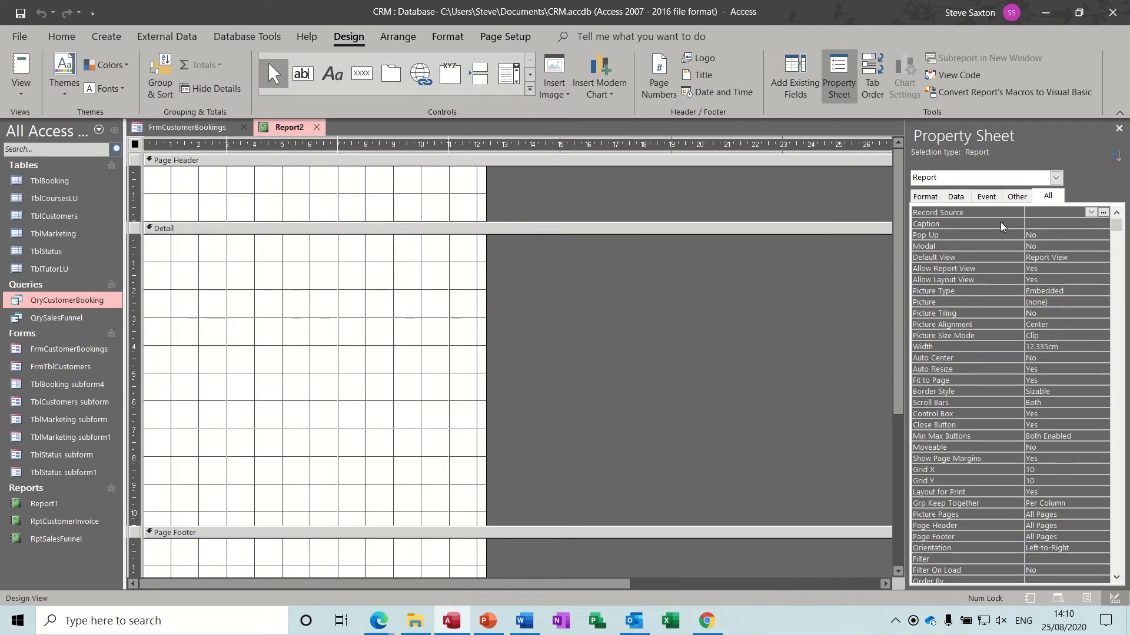
click(1091, 213)
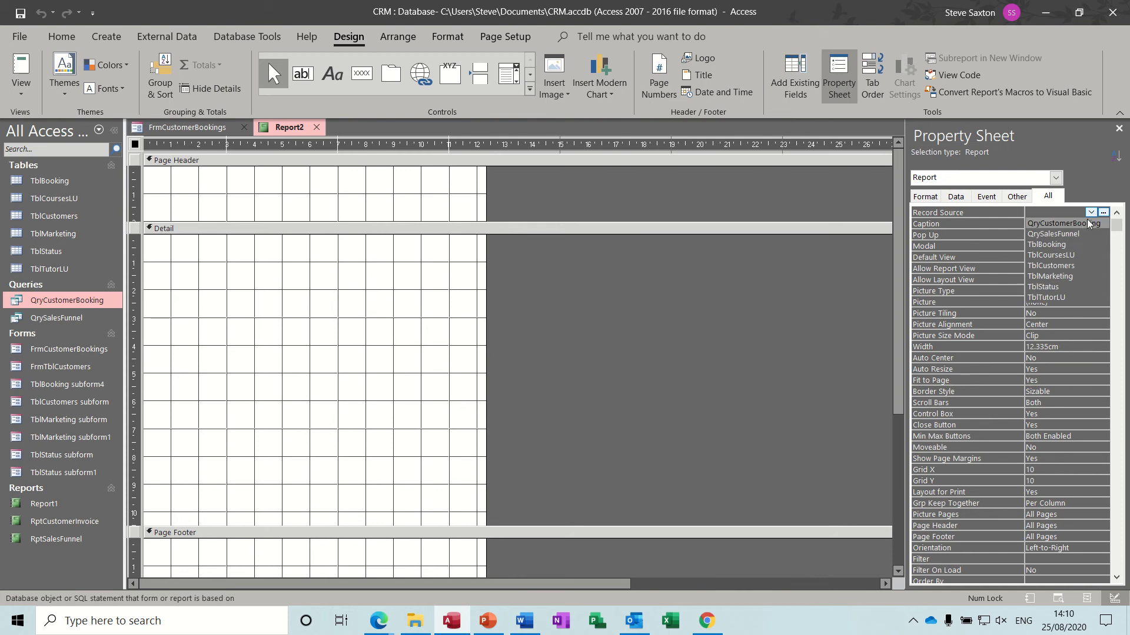
click(1065, 223)
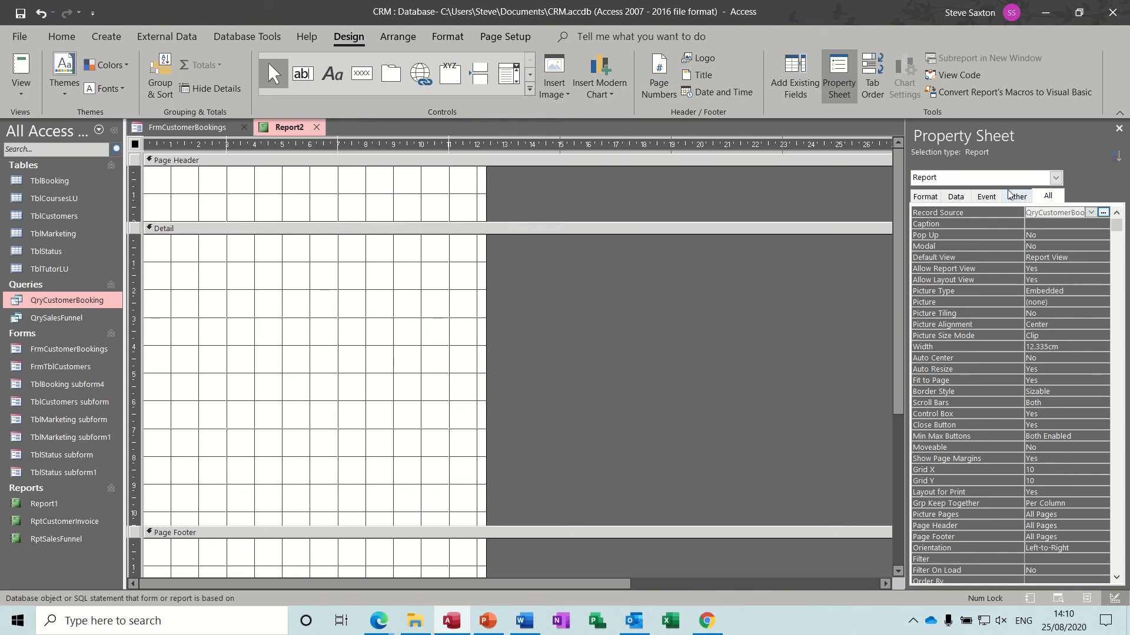
click(1119, 128)
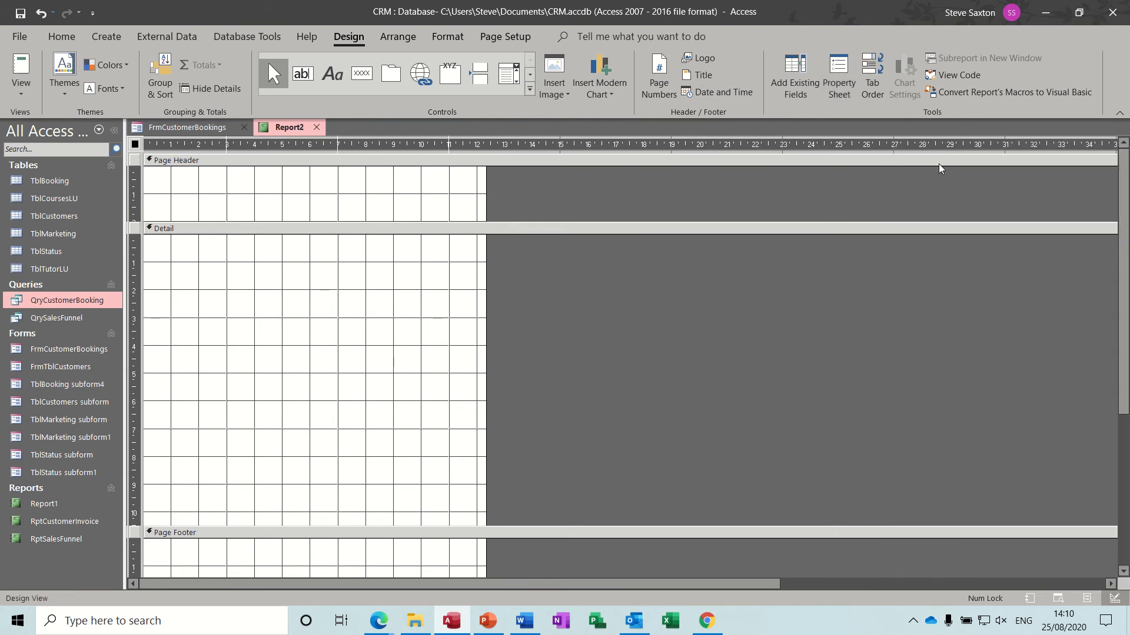
Show the list of available fields and group the report on the Company field.
click(799, 71)
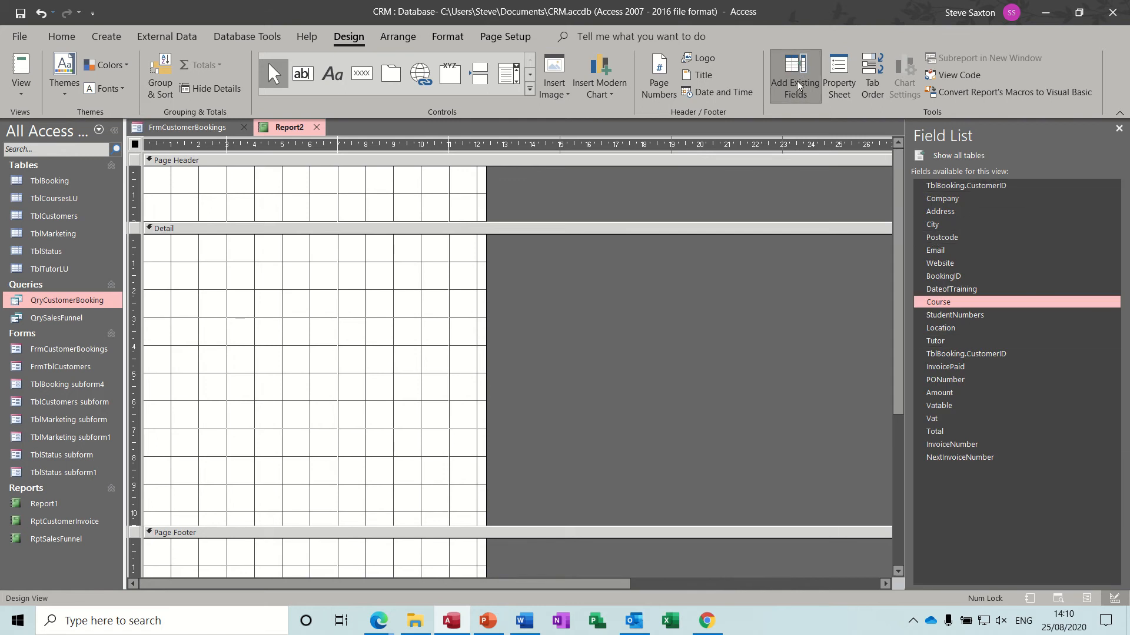
click(961, 201)
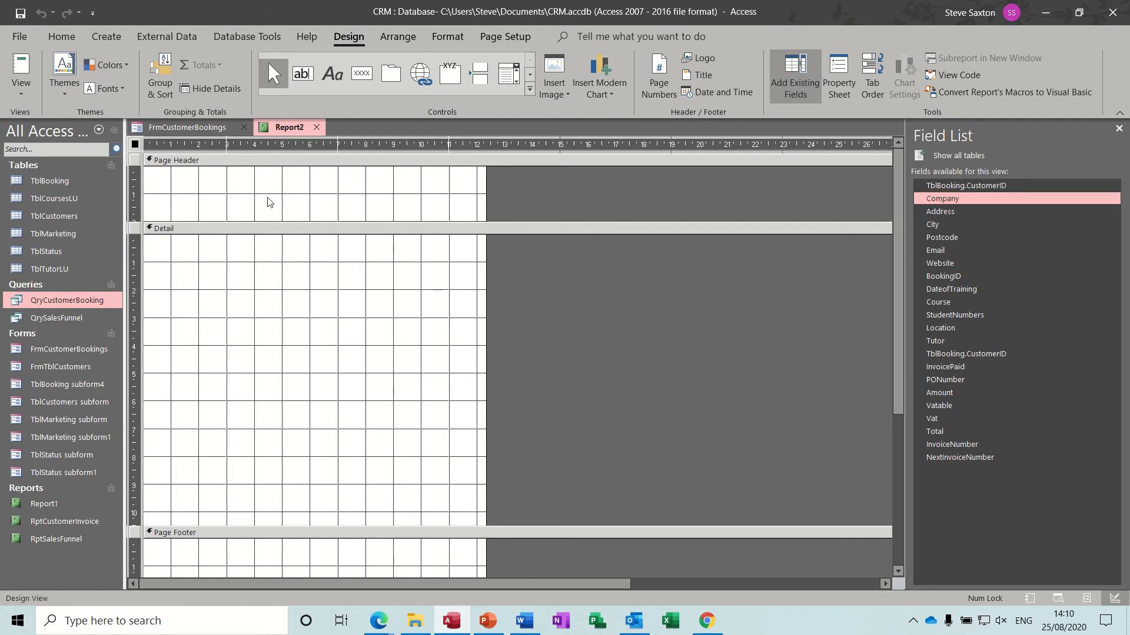
click(159, 72)
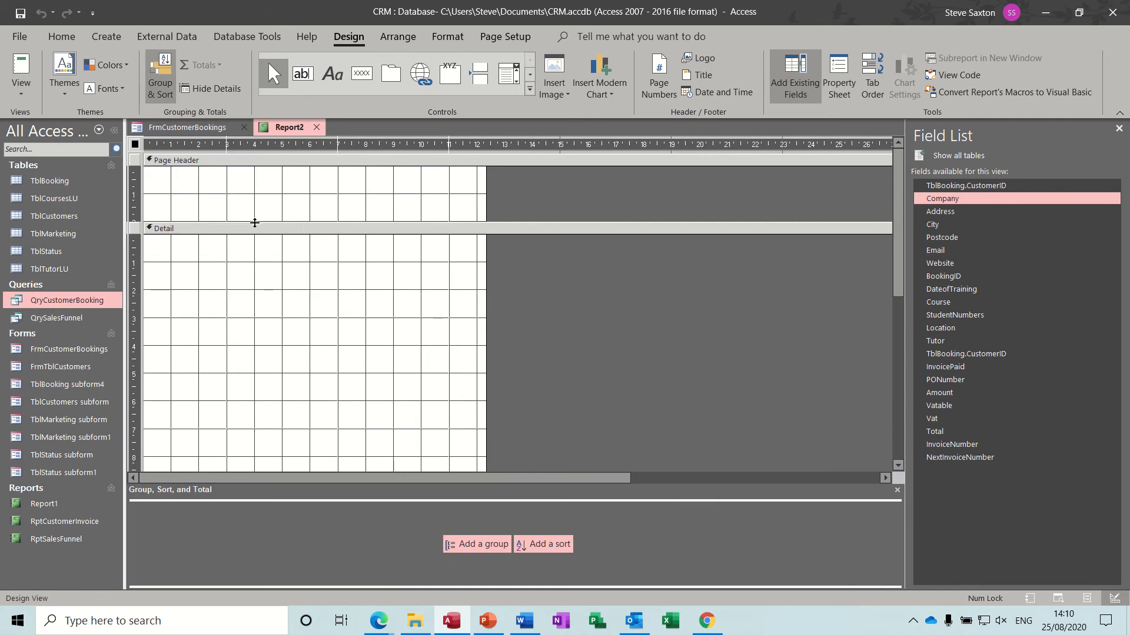
click(462, 546)
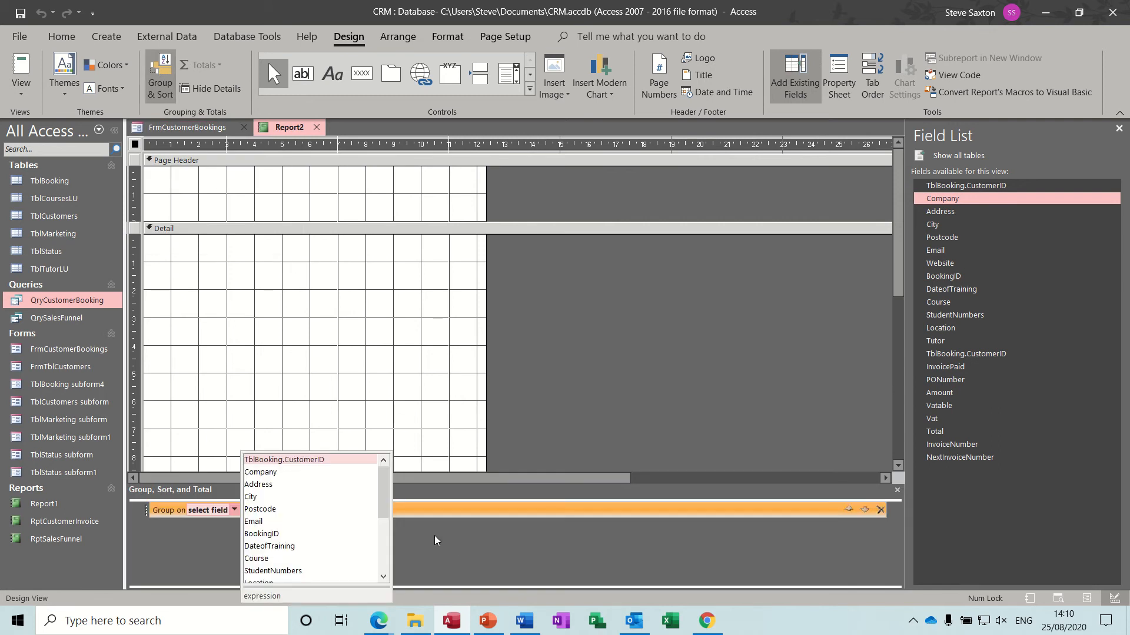
click(292, 473)
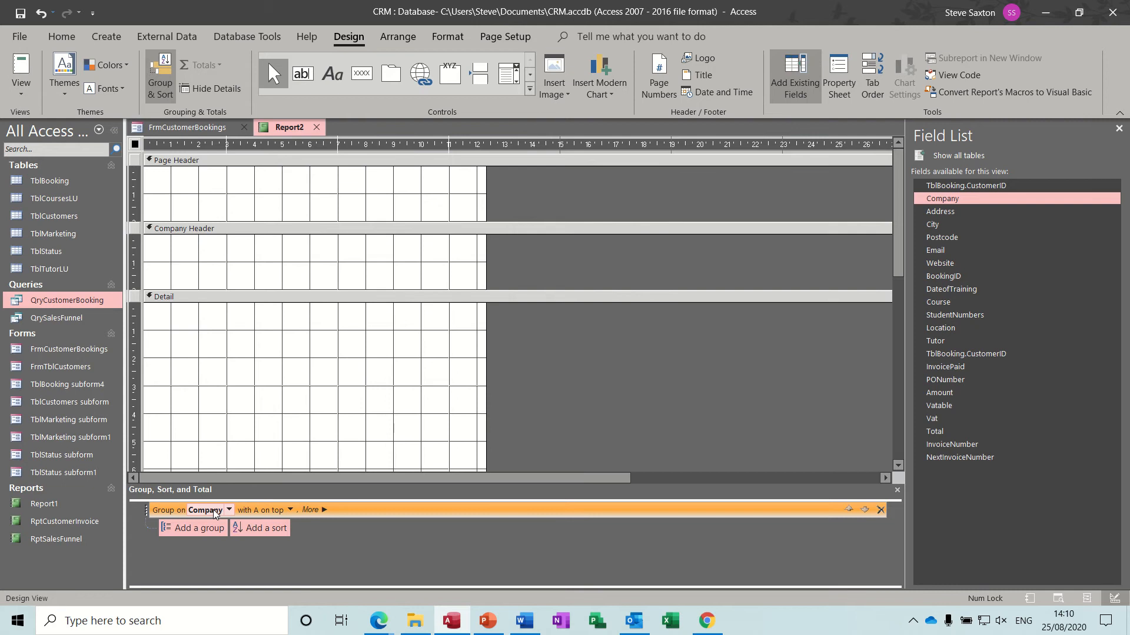
Set the Company group to include a footer section and close the grouping settings.
click(325, 510)
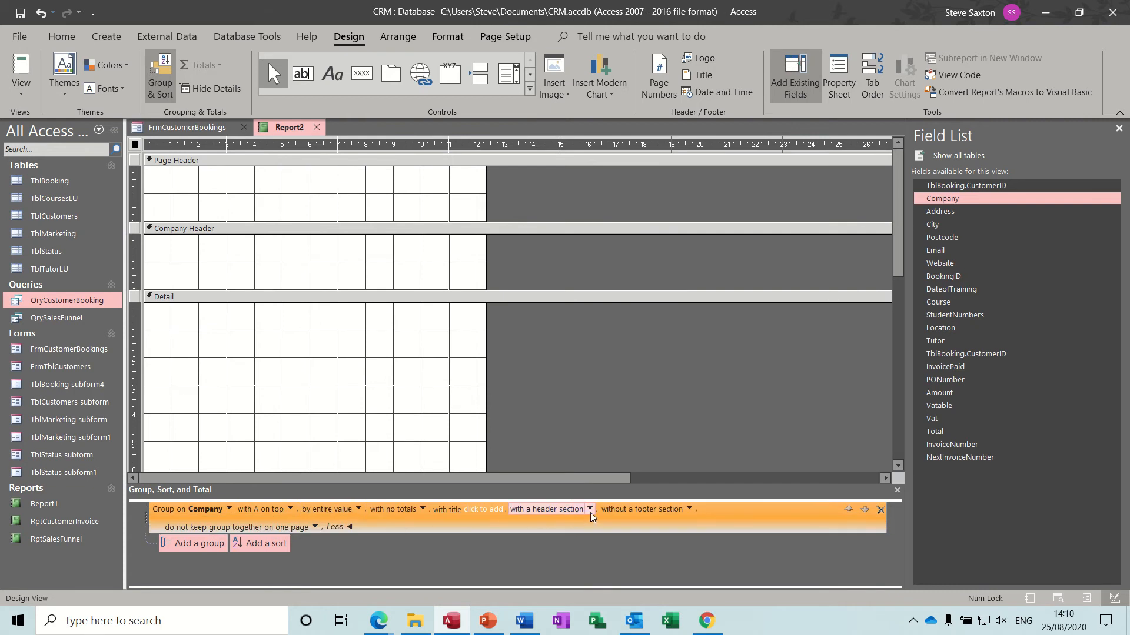
click(690, 511)
click(669, 526)
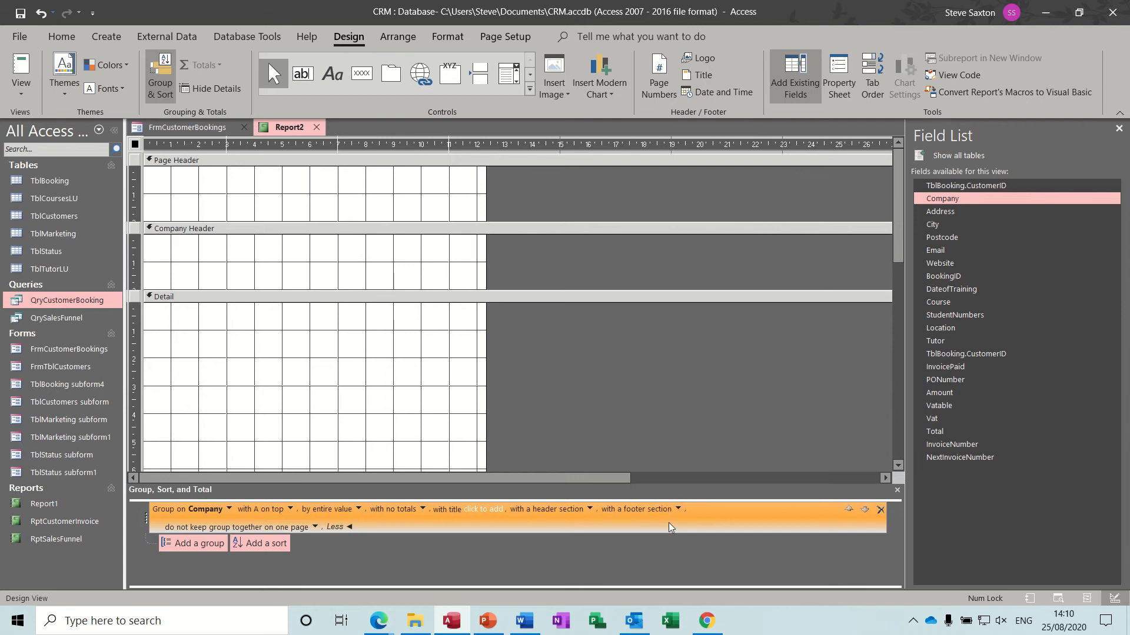
scroll(902, 226, down, 1)
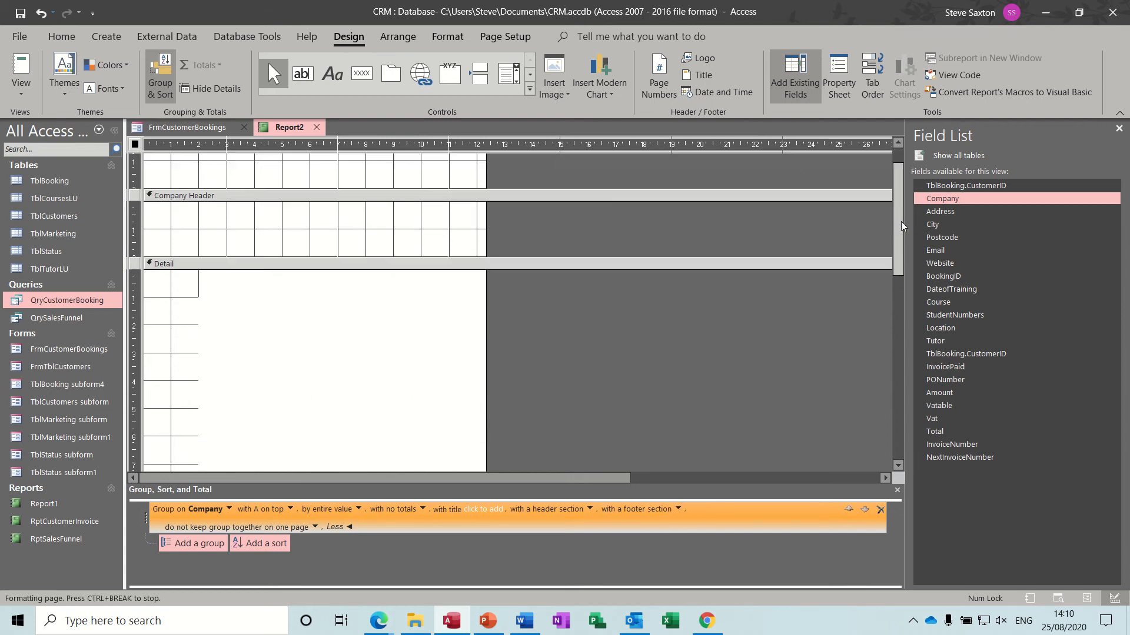
drag(901, 225, 898, 316)
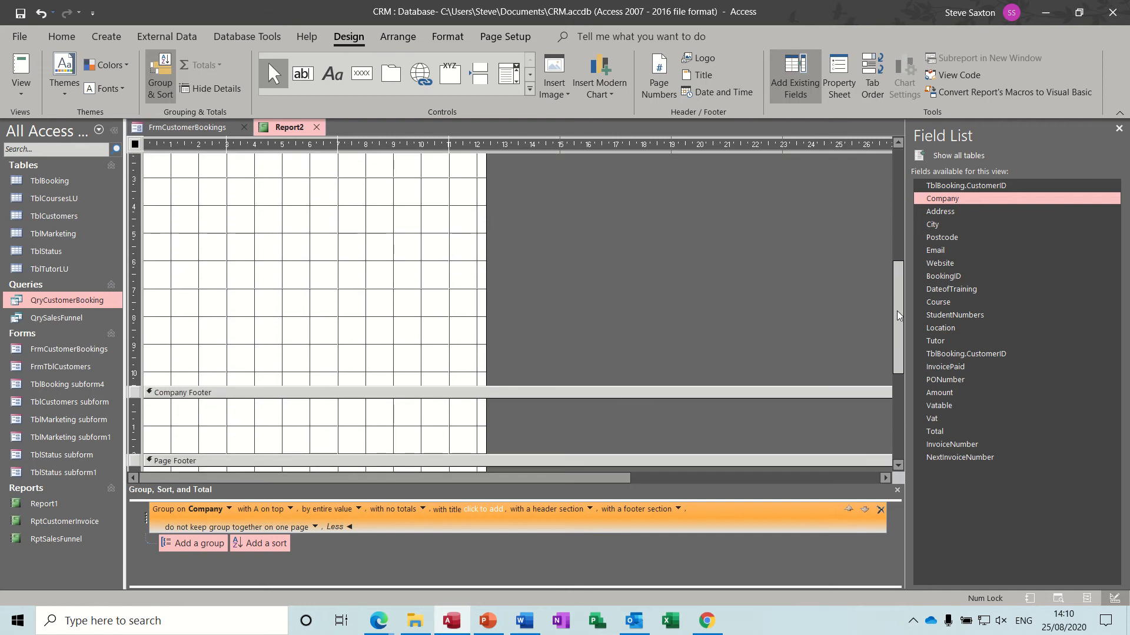
click(897, 489)
drag(898, 365, 883, 218)
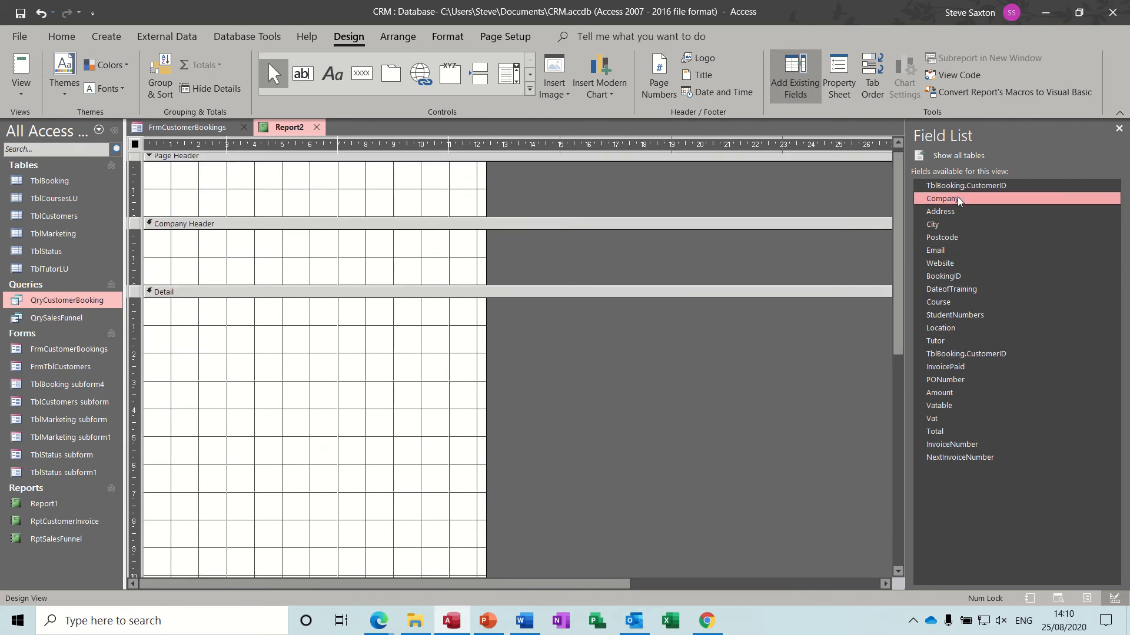
Place the Company field in the Company Header and the DateofTraining field at the upper-left corner of the Detail section.
drag(958, 201, 277, 244)
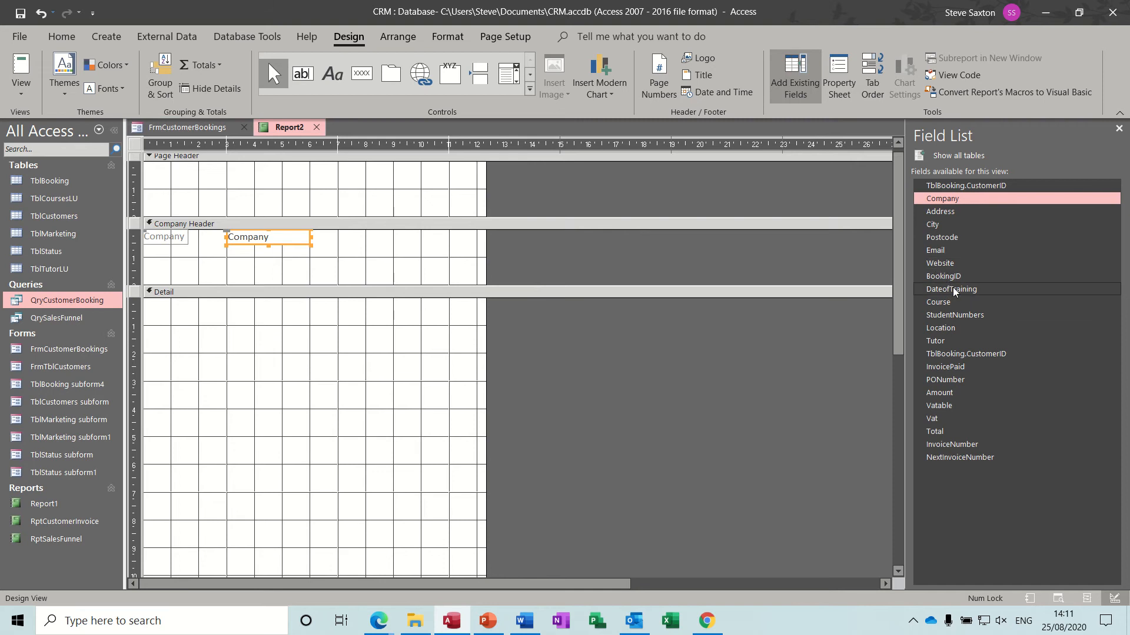
drag(952, 287, 251, 305)
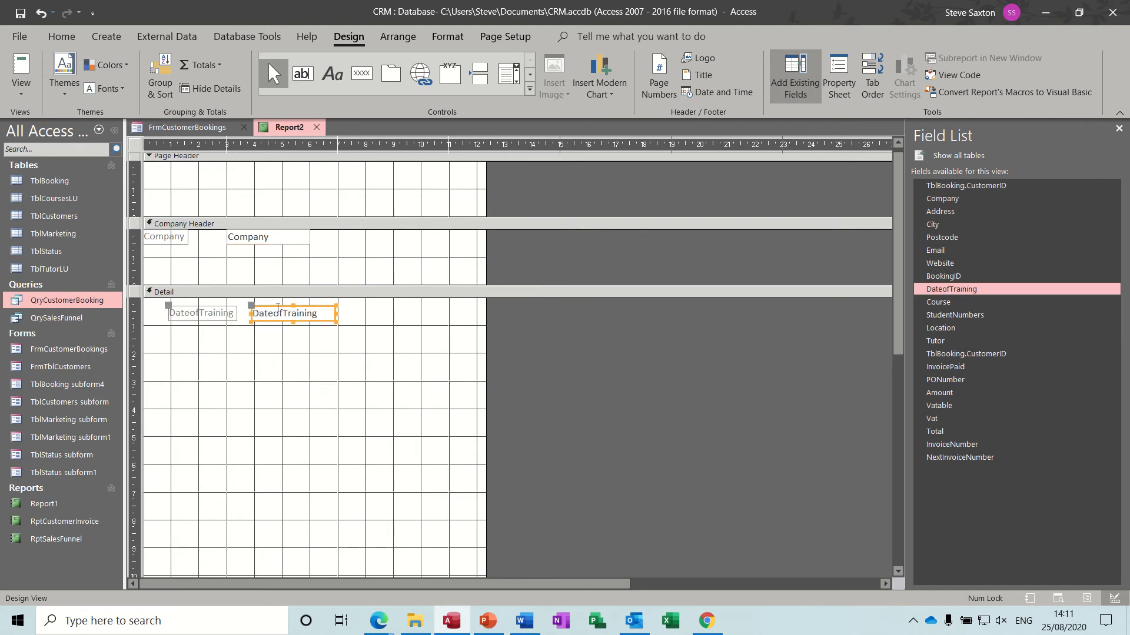
drag(279, 307, 240, 301)
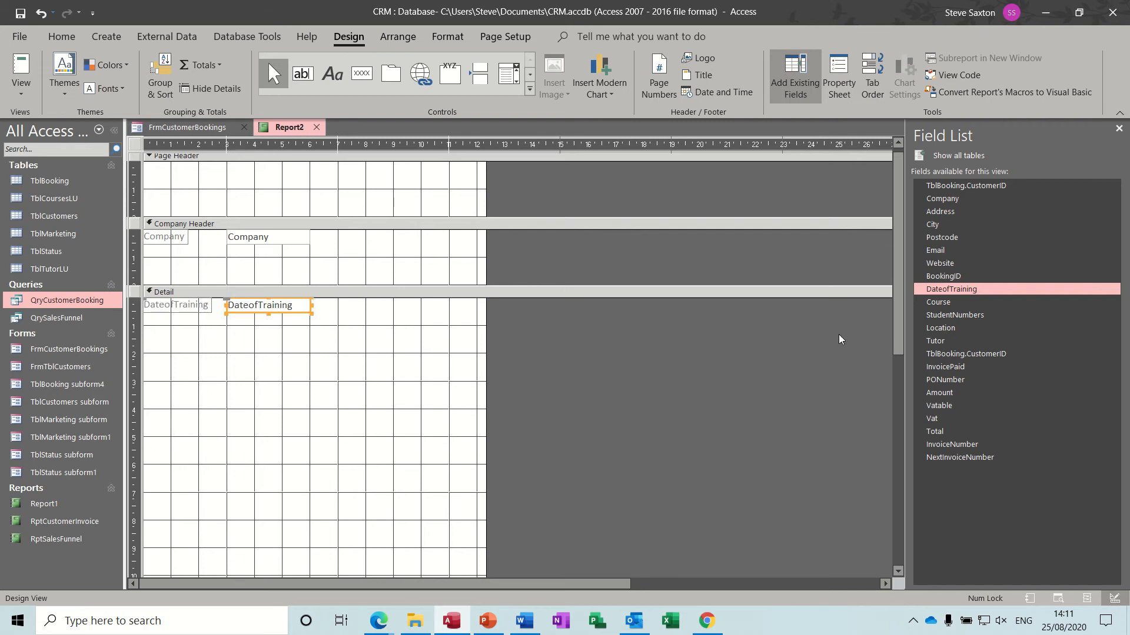
Add the Course field to the Detail section directly right of DateofTraining, aligned with the same row.
drag(936, 301, 408, 307)
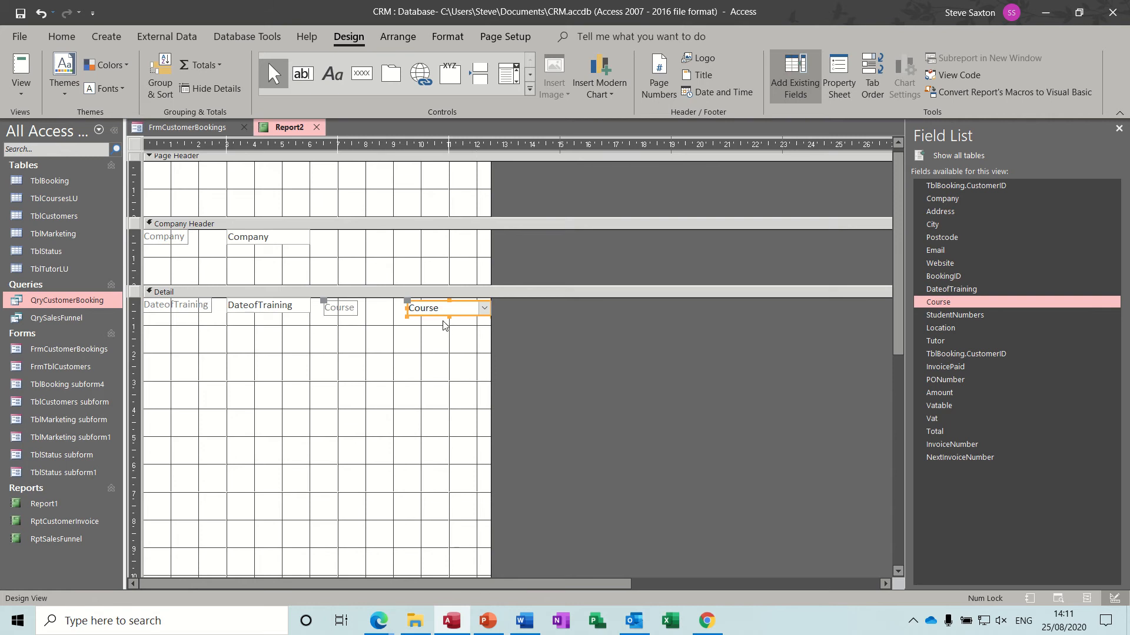
key(Up)
key(Left)
key(Left)
key(Left)
key(Left)
key(Left)
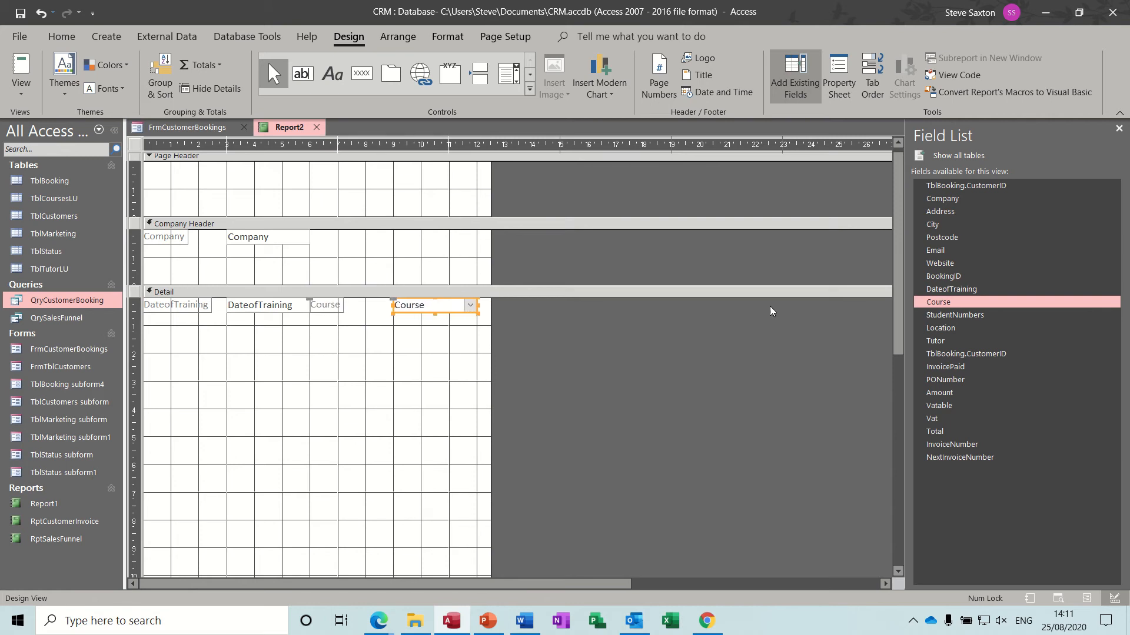
Add the StudentNumbers field to the Detail section directly right of Course, aligned with the same row.
drag(965, 316, 806, 319)
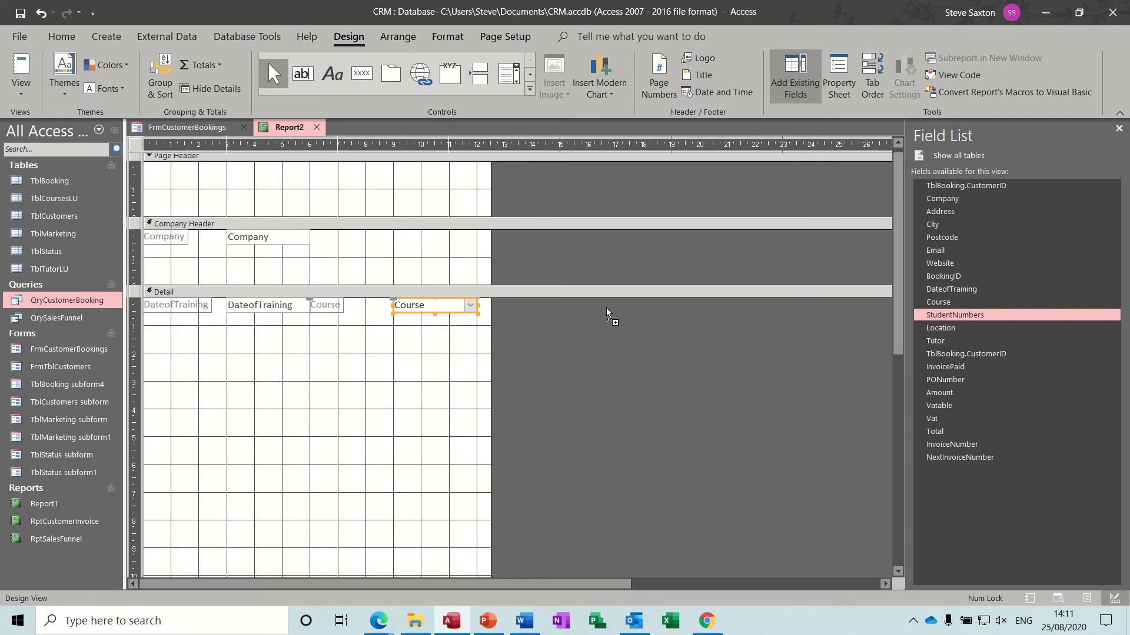
drag(576, 302, 575, 303)
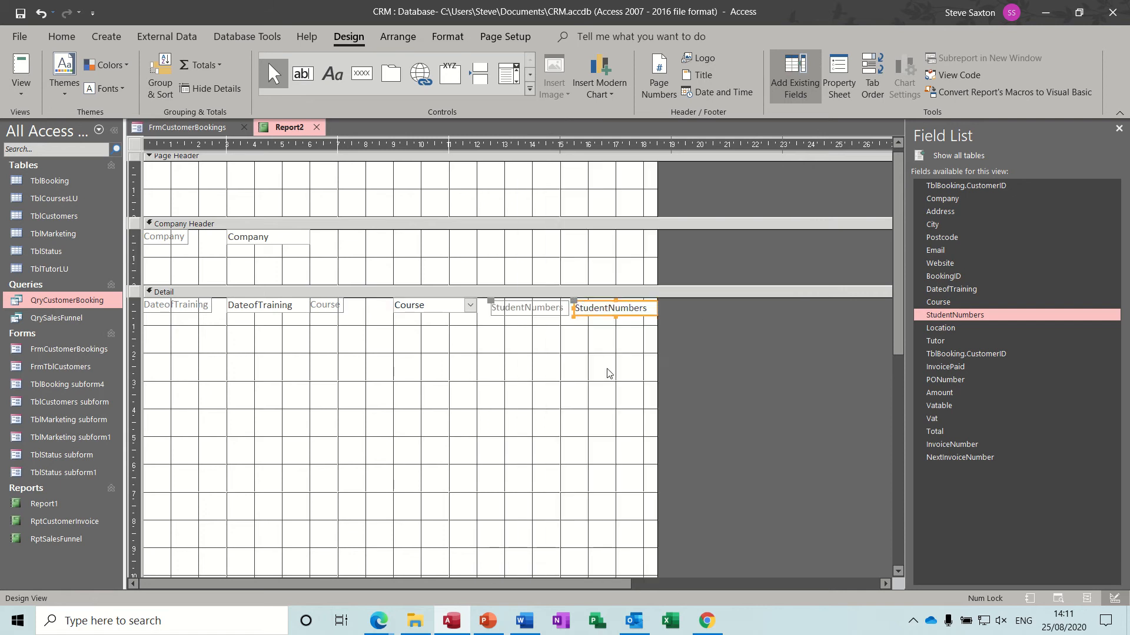
key(Up)
key(Left)
key(Left)
key(Left)
key(Left)
key(Left)
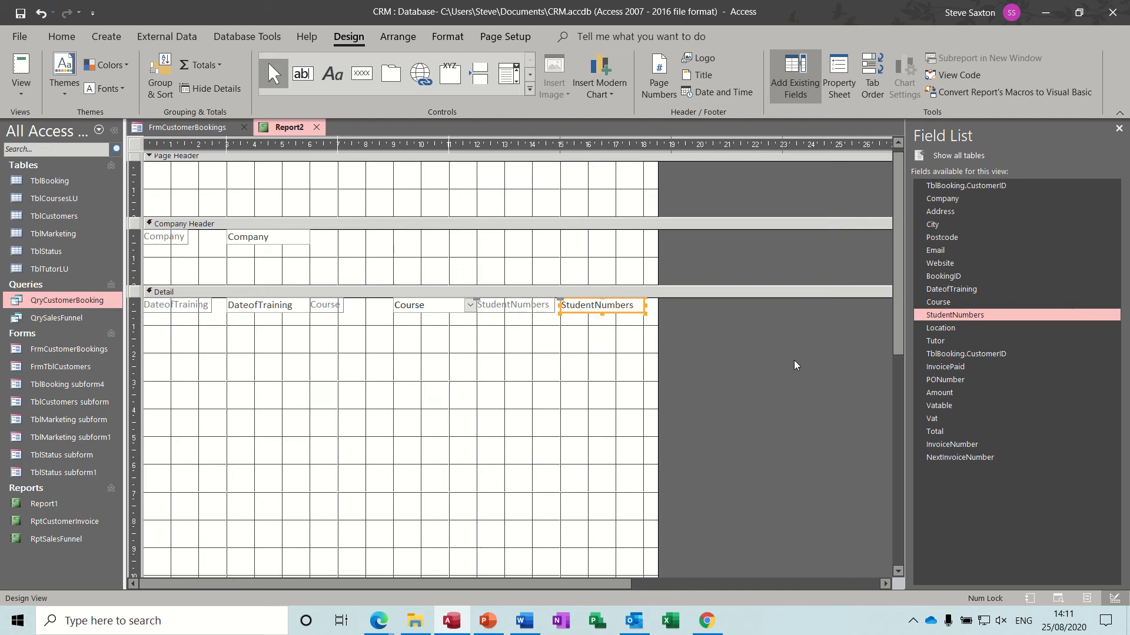
Add the Location field to the Detail section on a second row beneath DateofTraining.
drag(931, 330, 216, 333)
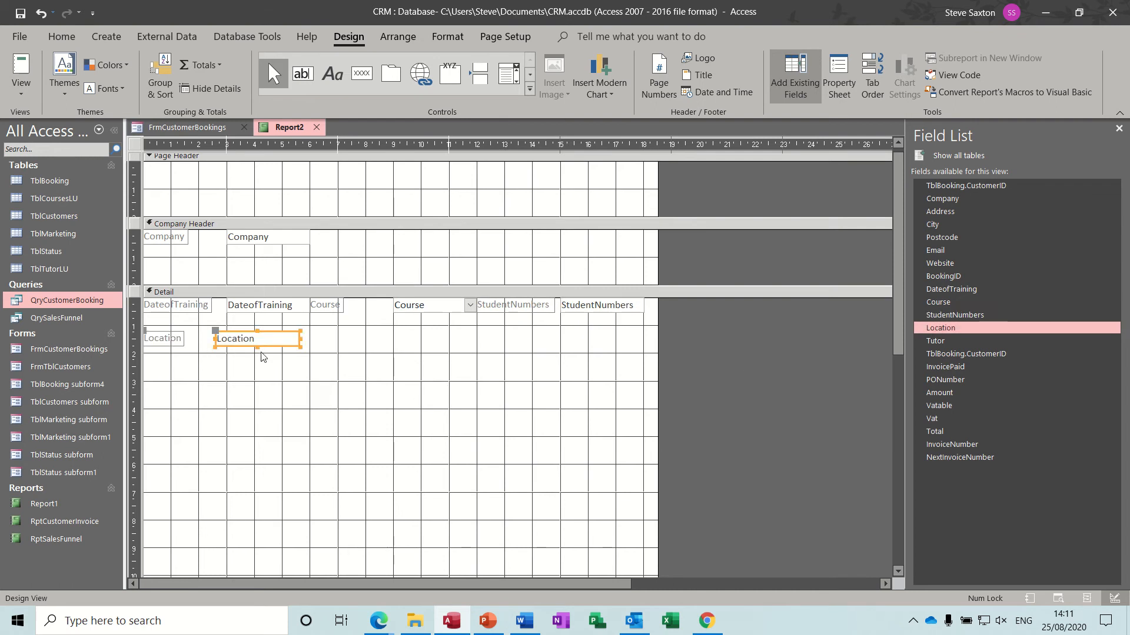
key(Up)
key(Up)
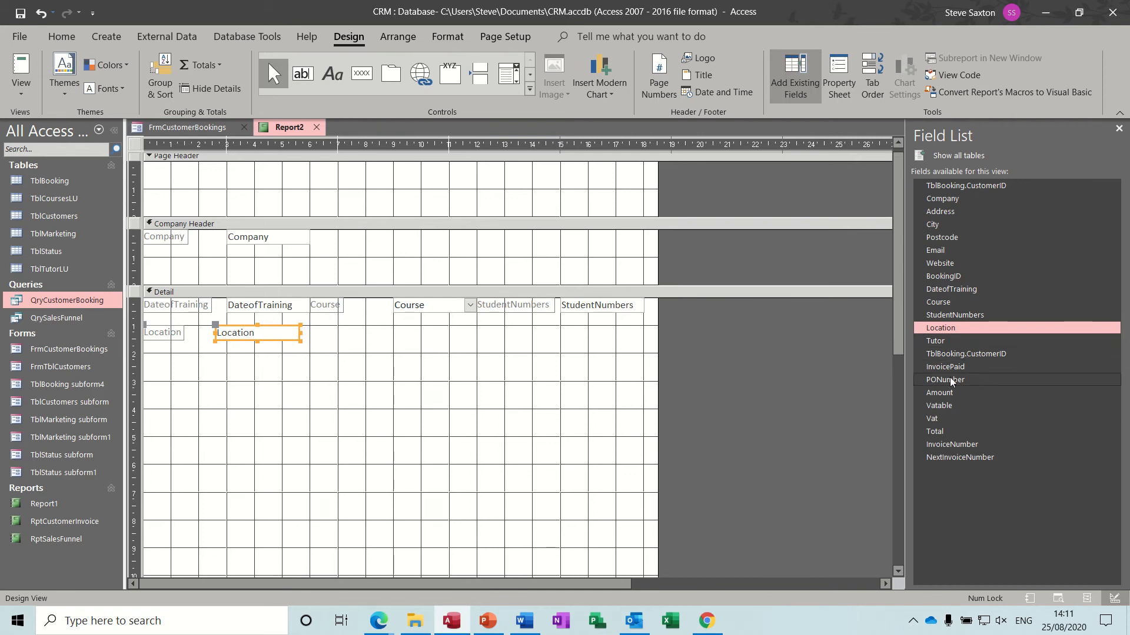
Add the PONumber field to the Company Header right of Company, aligned with its row.
drag(950, 381, 405, 242)
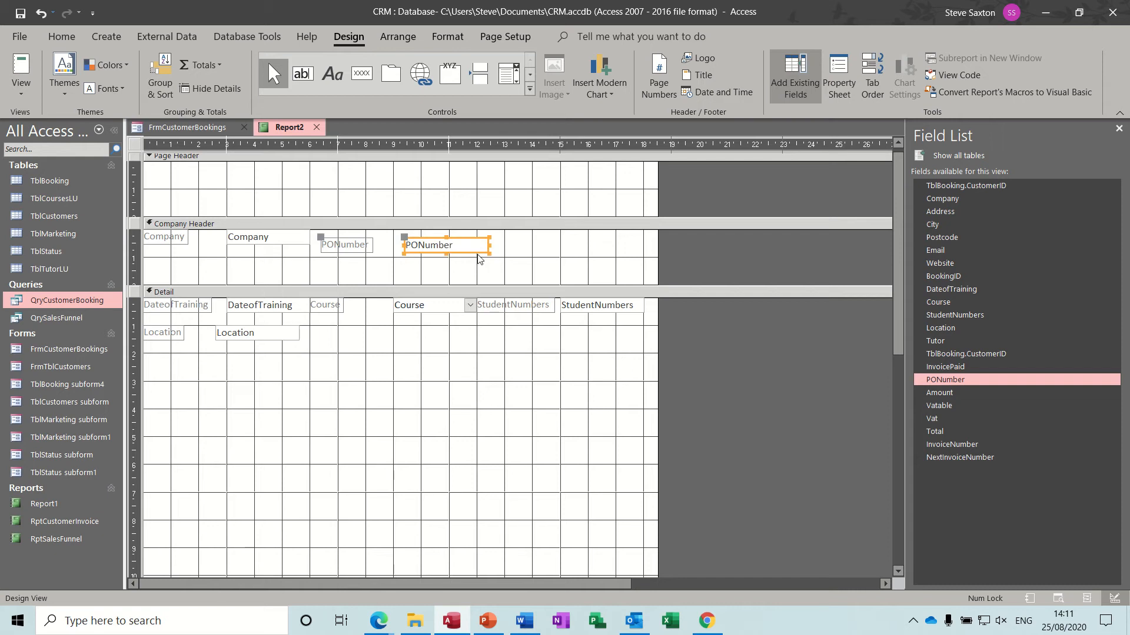
key(Up)
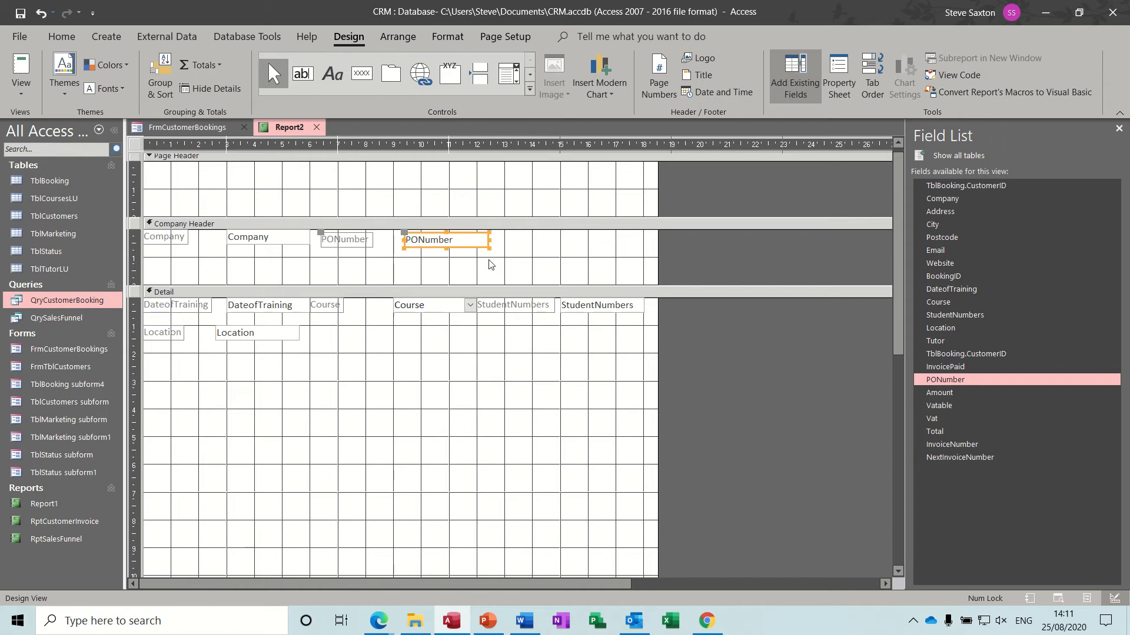
key(Up)
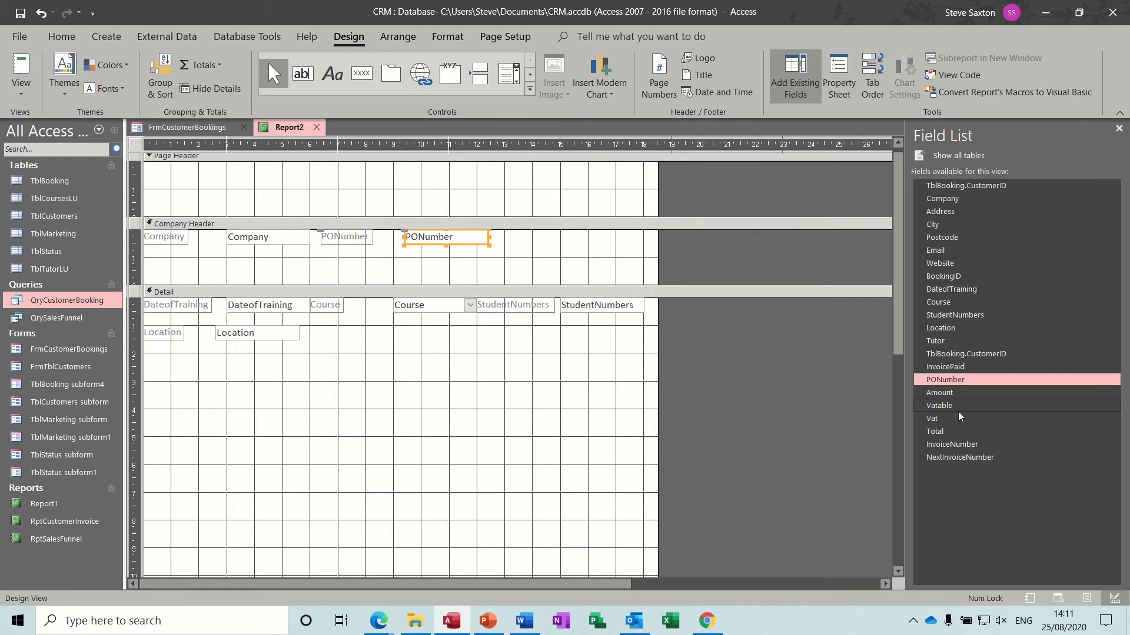
Add the InvoiceNumber field to the Company Header right of PONumber, aligned with its row and nudged left.
drag(965, 444, 622, 247)
key(Up)
key(Up)
key(Up)
key(Up)
key(Up)
key(Up)
key(Up)
key(Up)
key(Up)
key(Up)
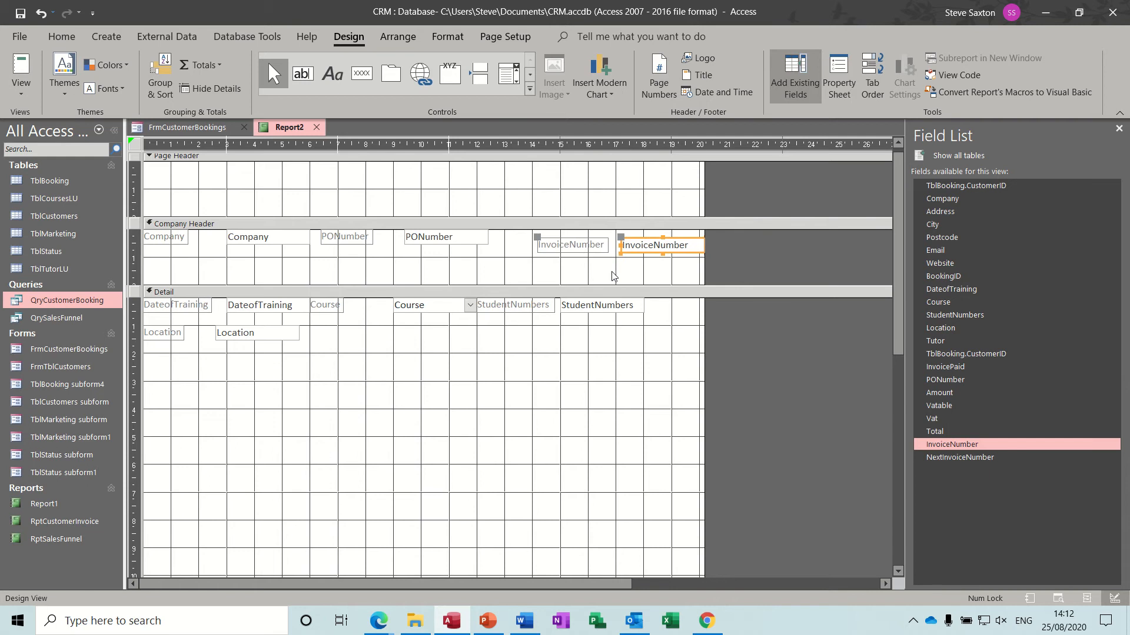
key(Up)
key(Up)
key(Left)
key(Left)
key(Left)
key(Left)
key(Left)
key(Left)
key(Left)
key(Left)
key(Left)
key(Left)
key(Left)
key(Left)
key(Left)
key(Left)
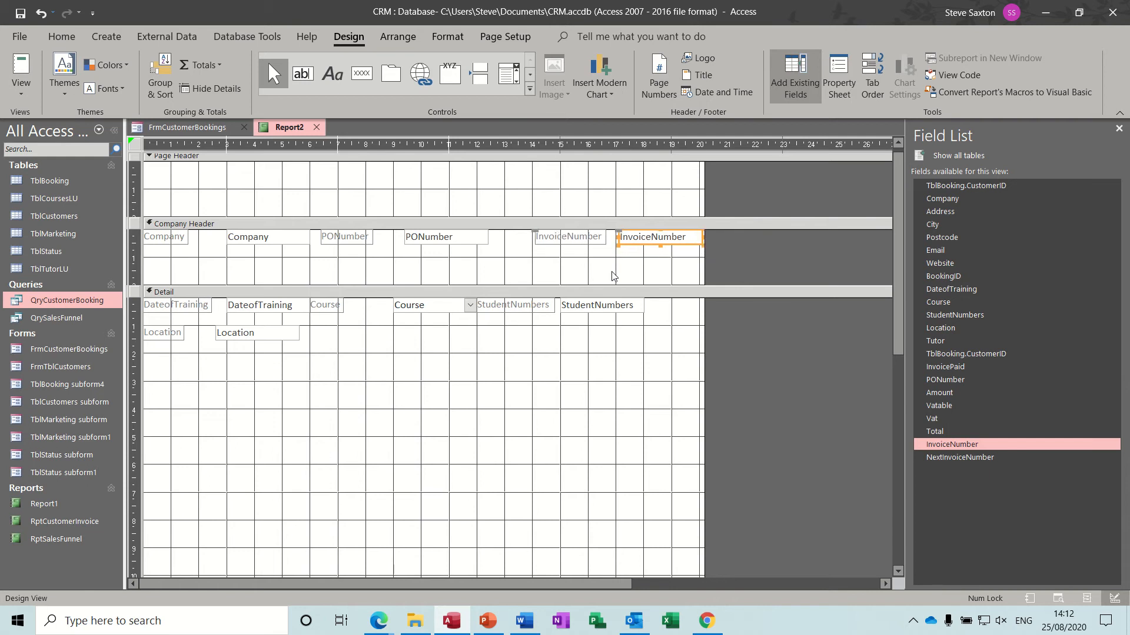
key(Left)
key(Left)
key(Left)
key(Left)
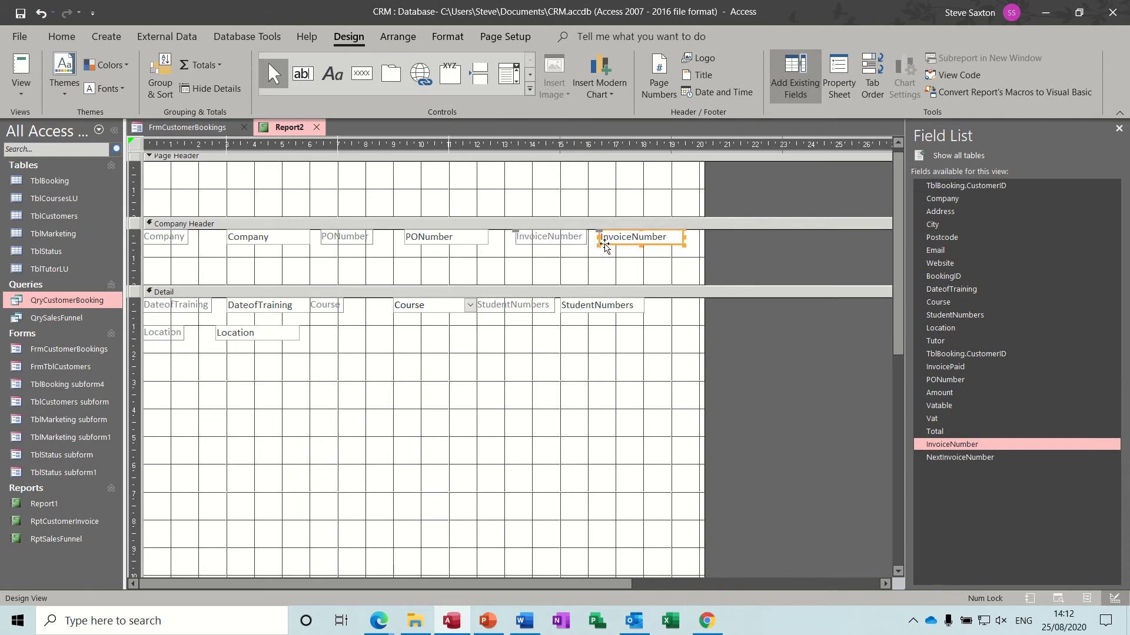
Move the InvoiceNumber, PONumber and Company text boxes beneath their labels and widen the Company box almost to PONumber.
drag(599, 233, 516, 248)
drag(403, 234, 322, 250)
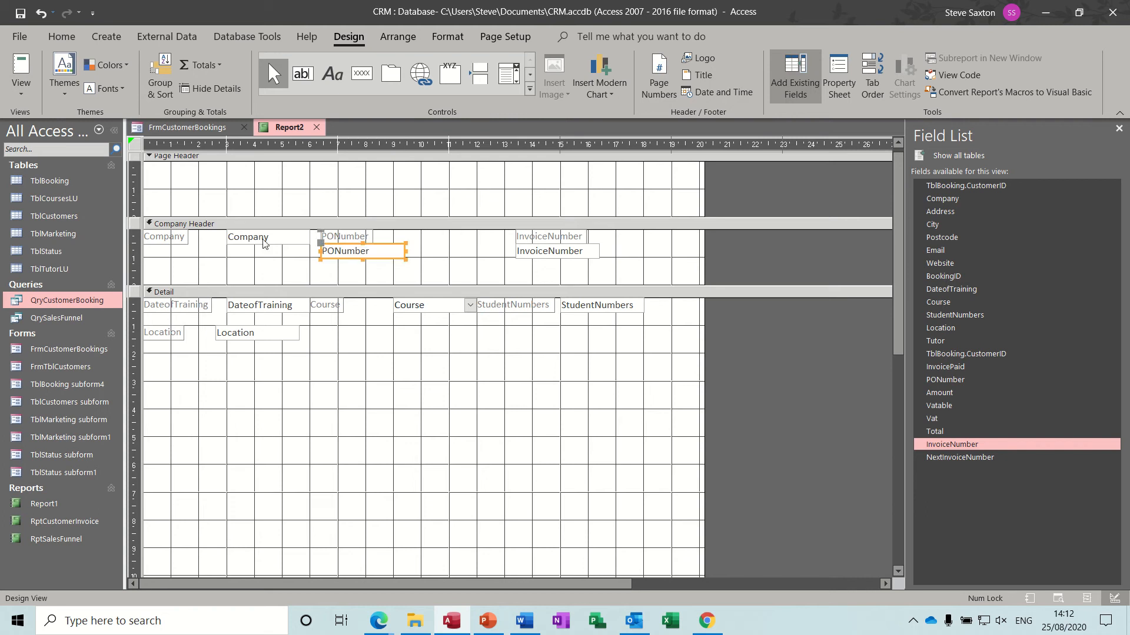
click(246, 235)
drag(229, 234, 146, 251)
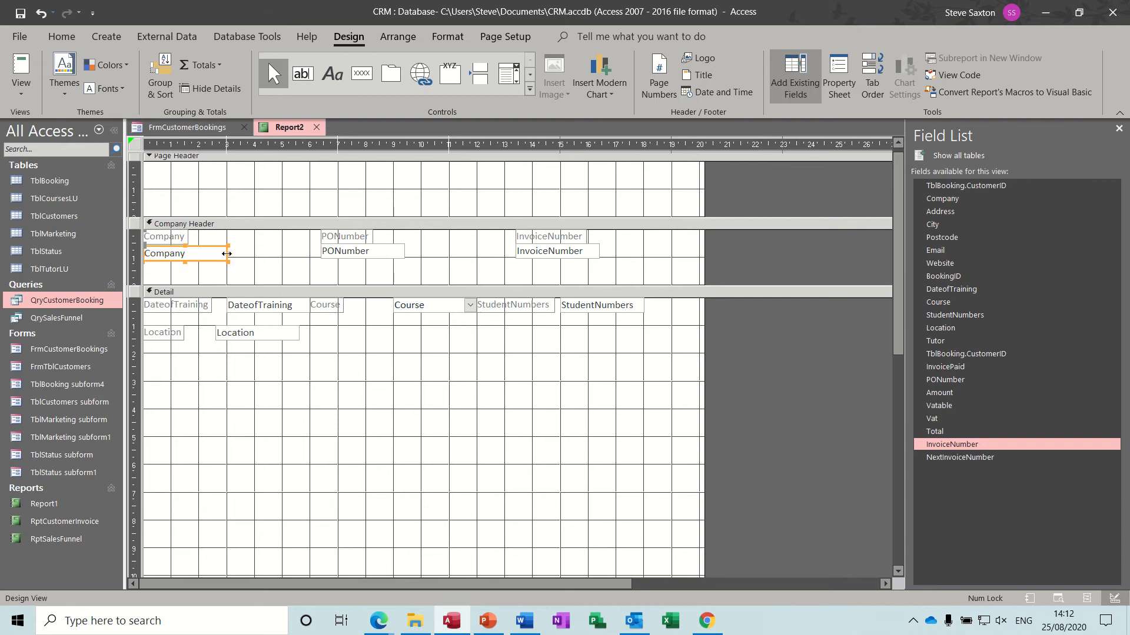
drag(226, 254, 305, 254)
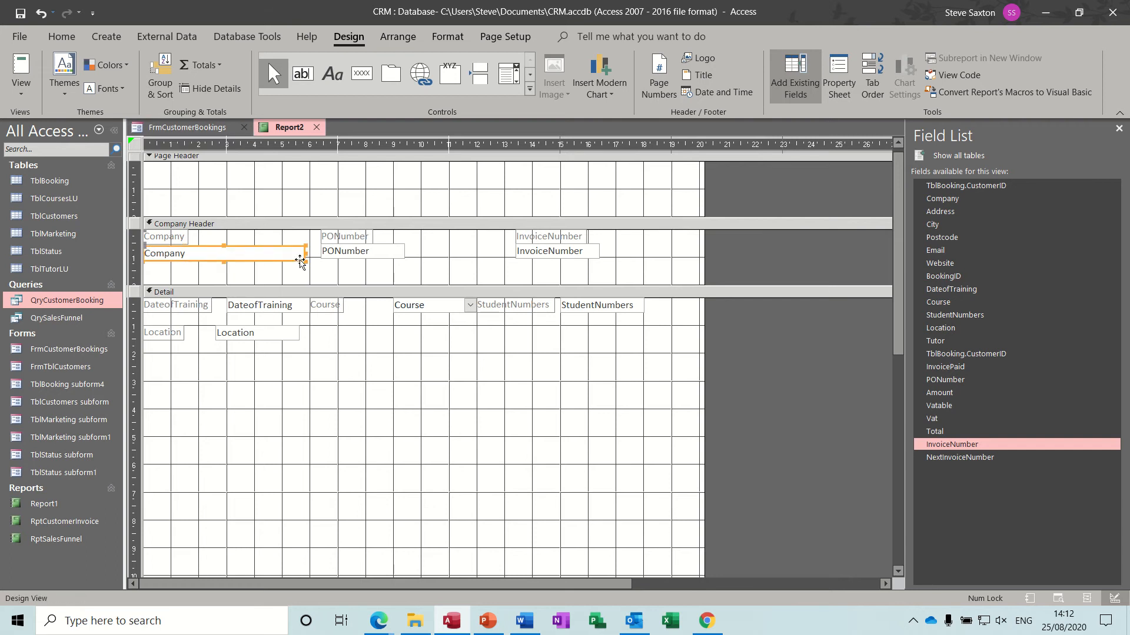
click(392, 253)
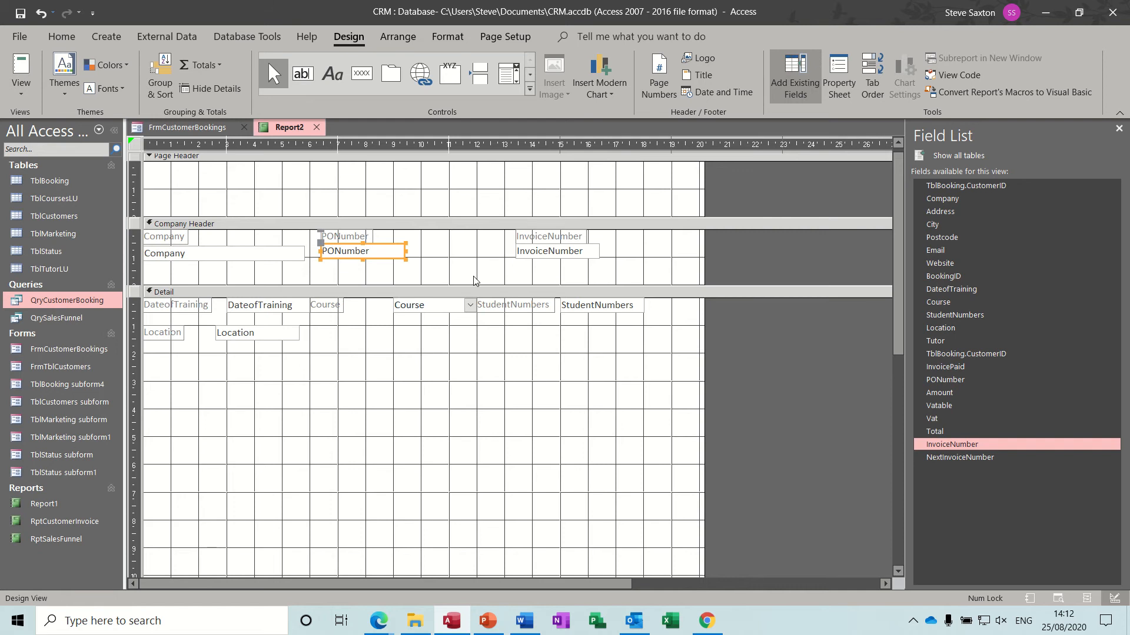
View the report for invoice number 11 in Report View and return to Design View.
click(21, 67)
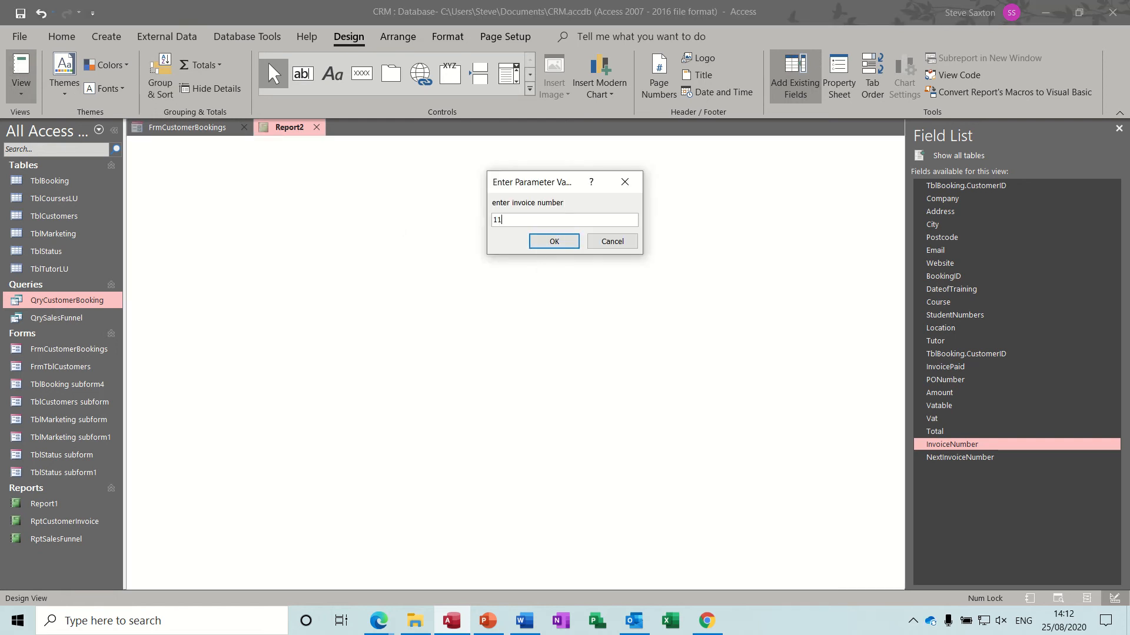
key(Return)
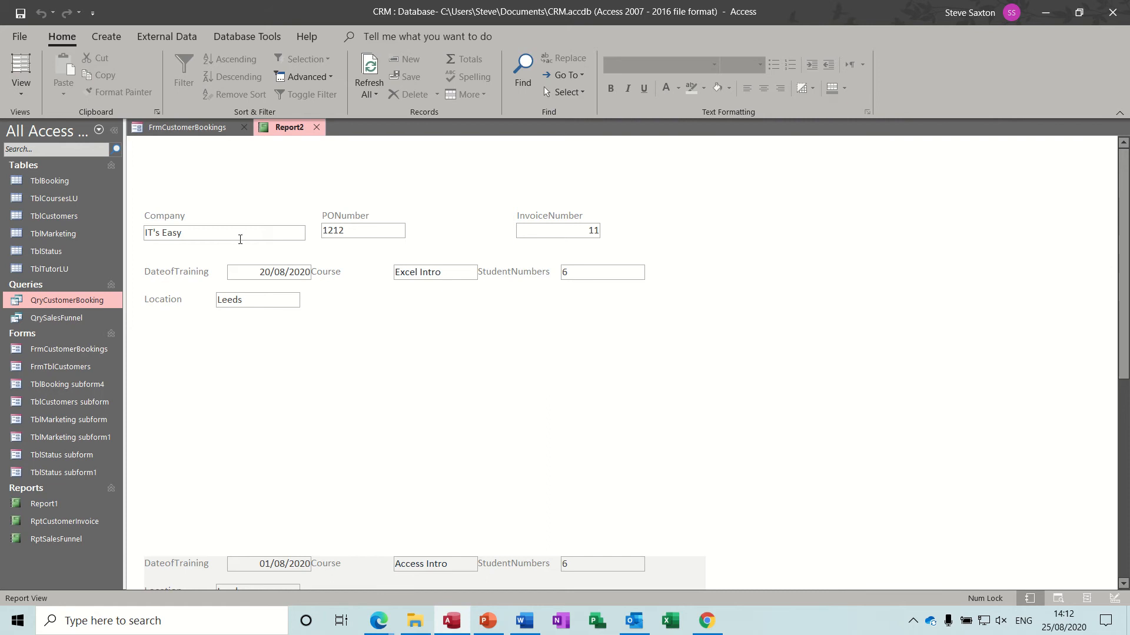
click(28, 97)
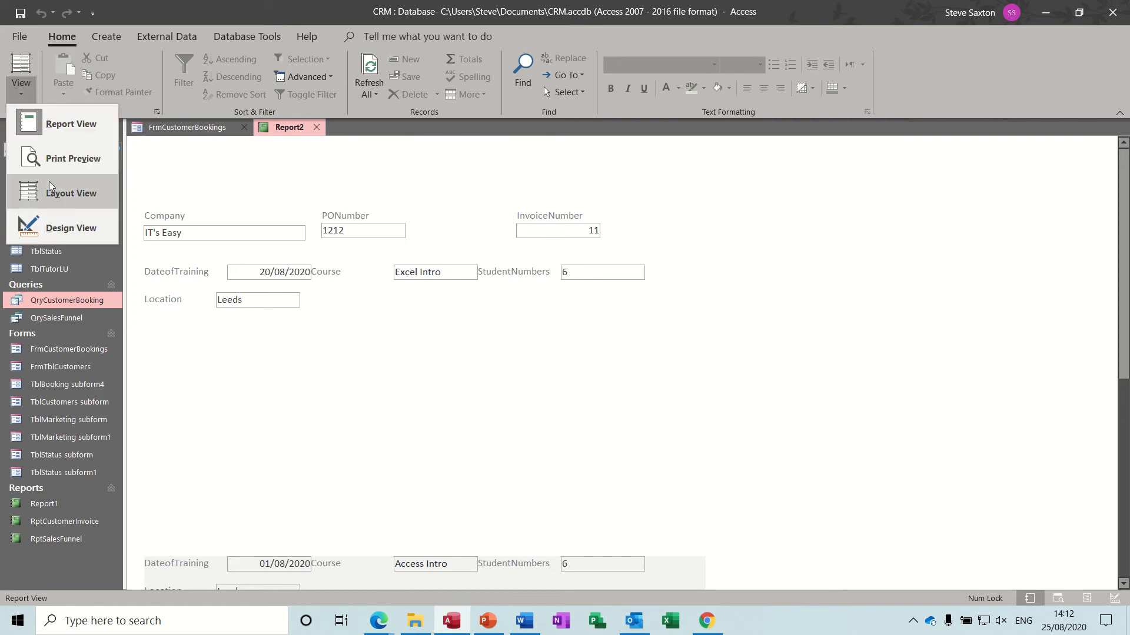
click(64, 227)
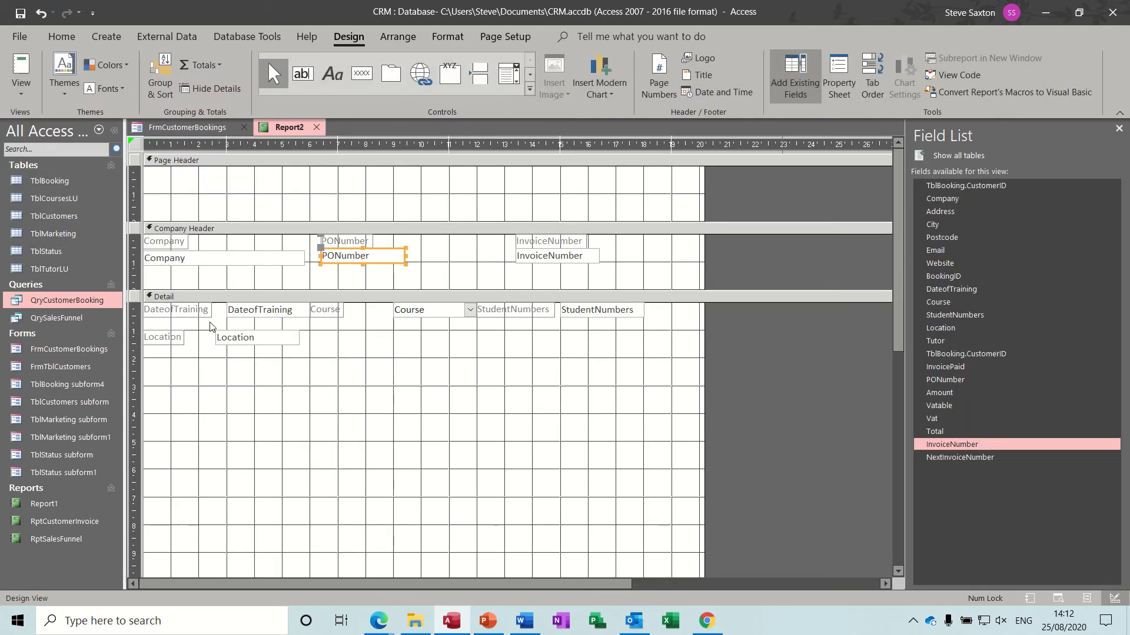
Move the DateofTraining and Course boxes directly beneath their labels in the Detail section.
click(250, 313)
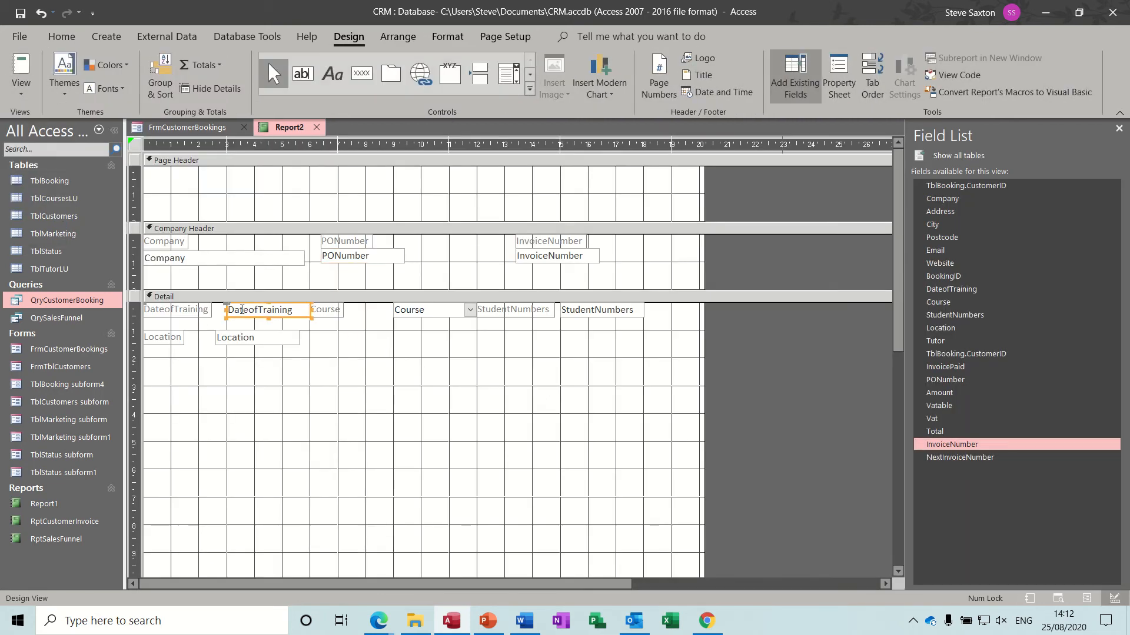
drag(228, 307, 146, 323)
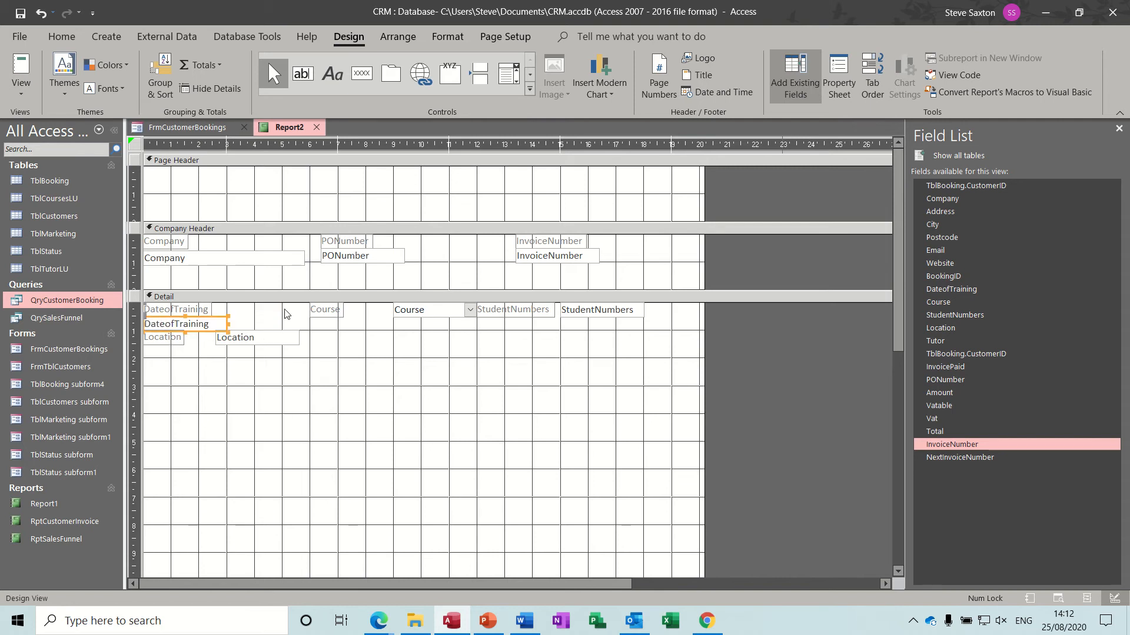
click(407, 312)
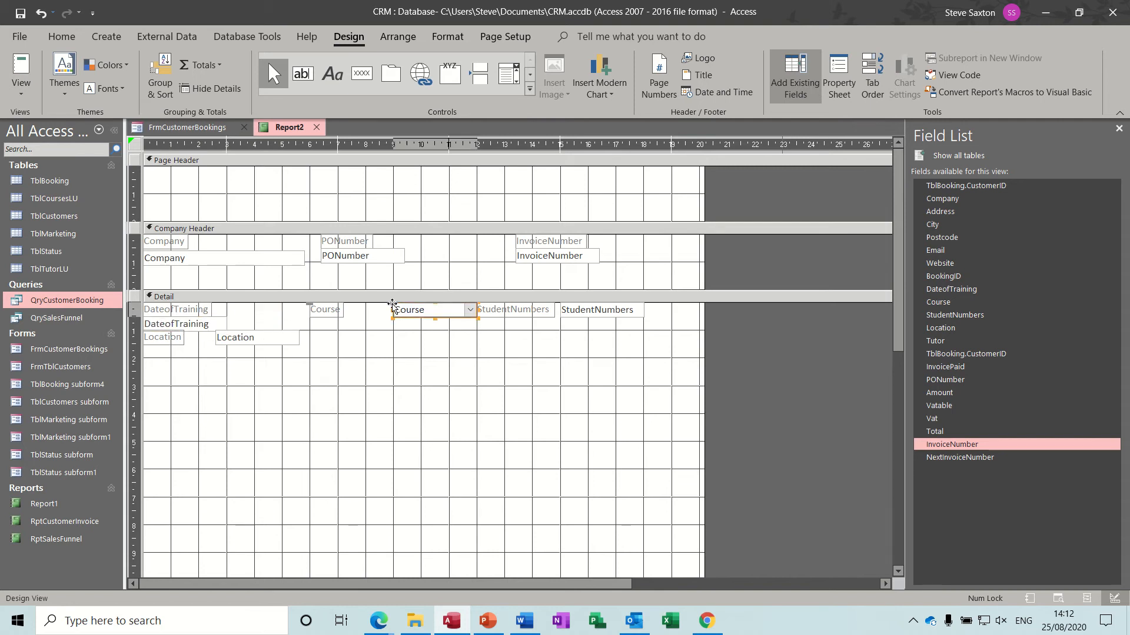
drag(394, 305, 311, 323)
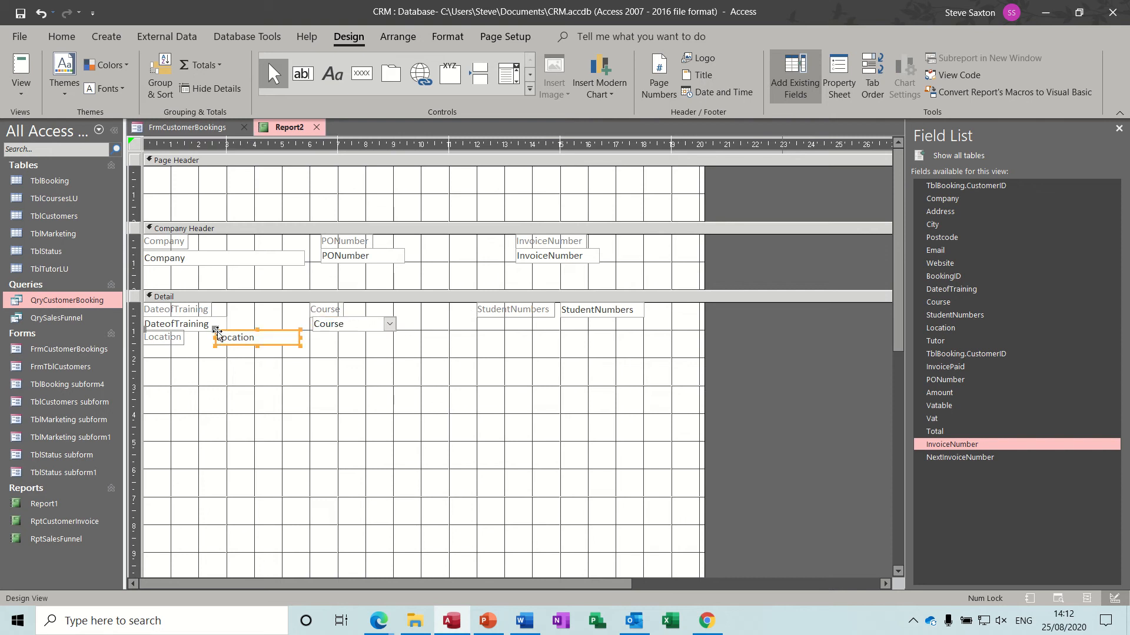
Move the Location and StudentNumbers boxes beneath their labels and nudge the Location pair slightly down, clear of DateofTraining.
drag(217, 337, 145, 347)
key(Down)
key(Down)
key(Down)
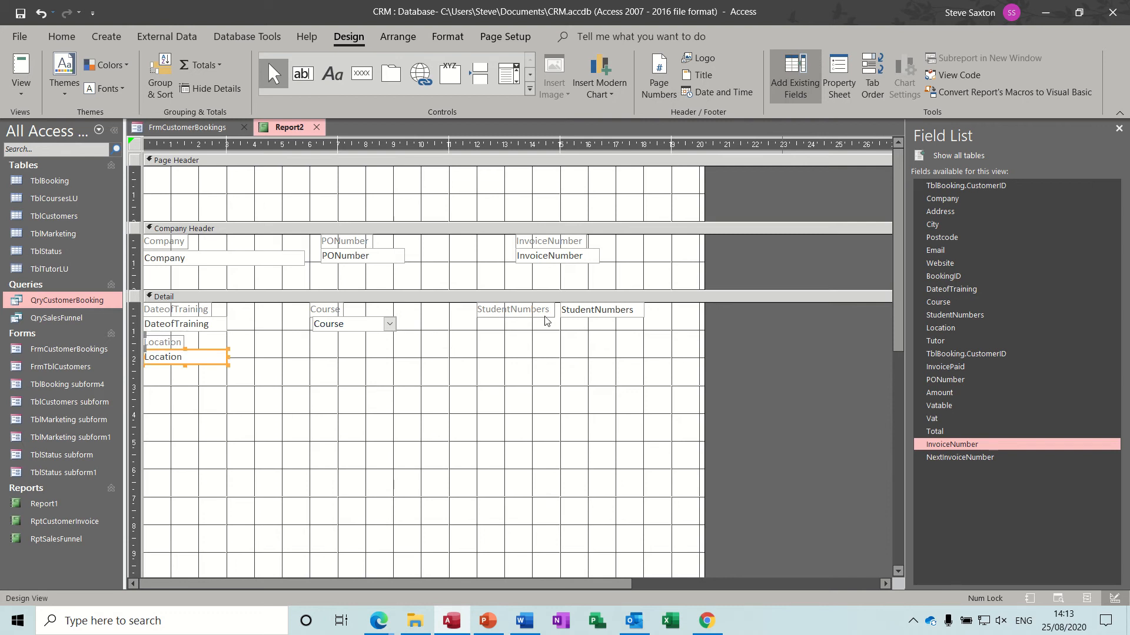
click(574, 312)
drag(560, 304, 479, 320)
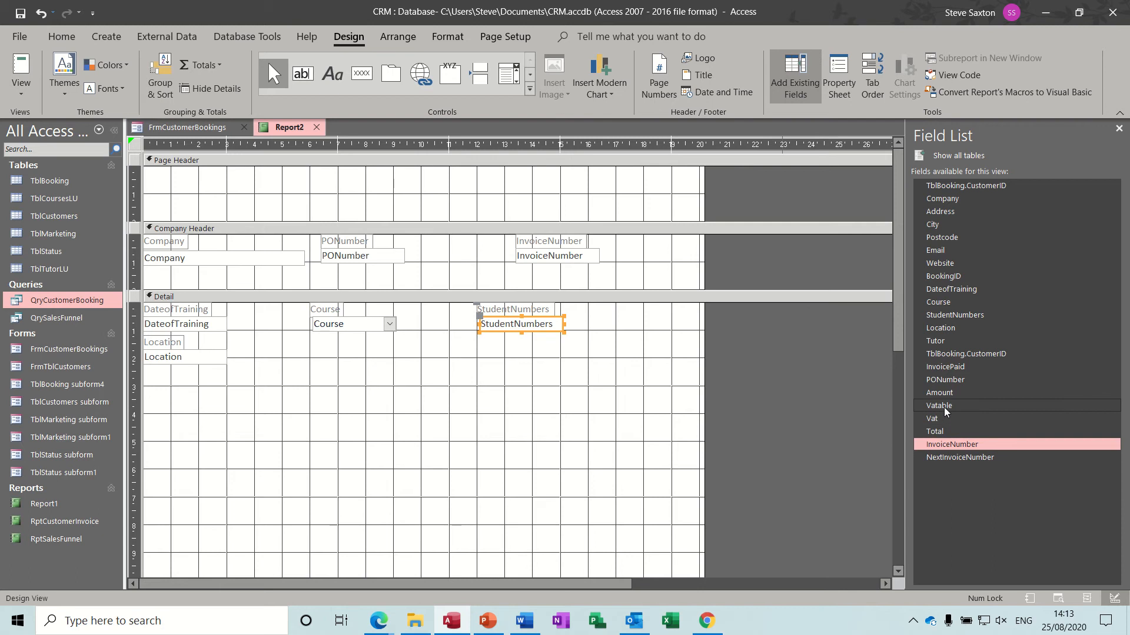
Add the Amount field to the Detail section below Location, with its label above the box, flush with the section's left edge.
drag(945, 392, 237, 401)
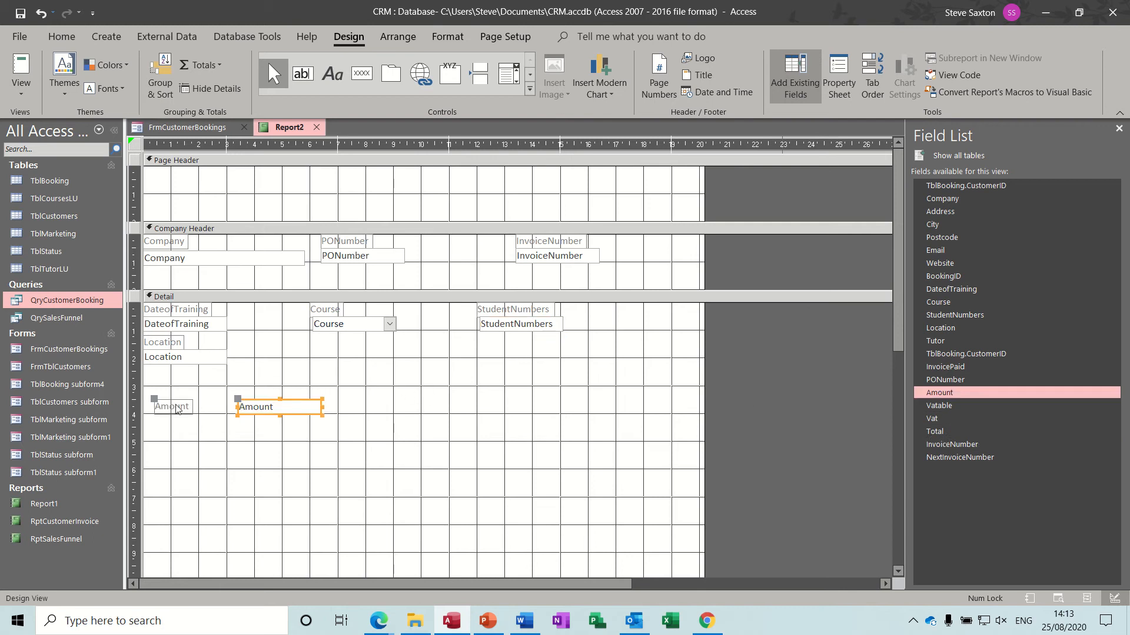
drag(155, 401, 237, 386)
click(286, 408)
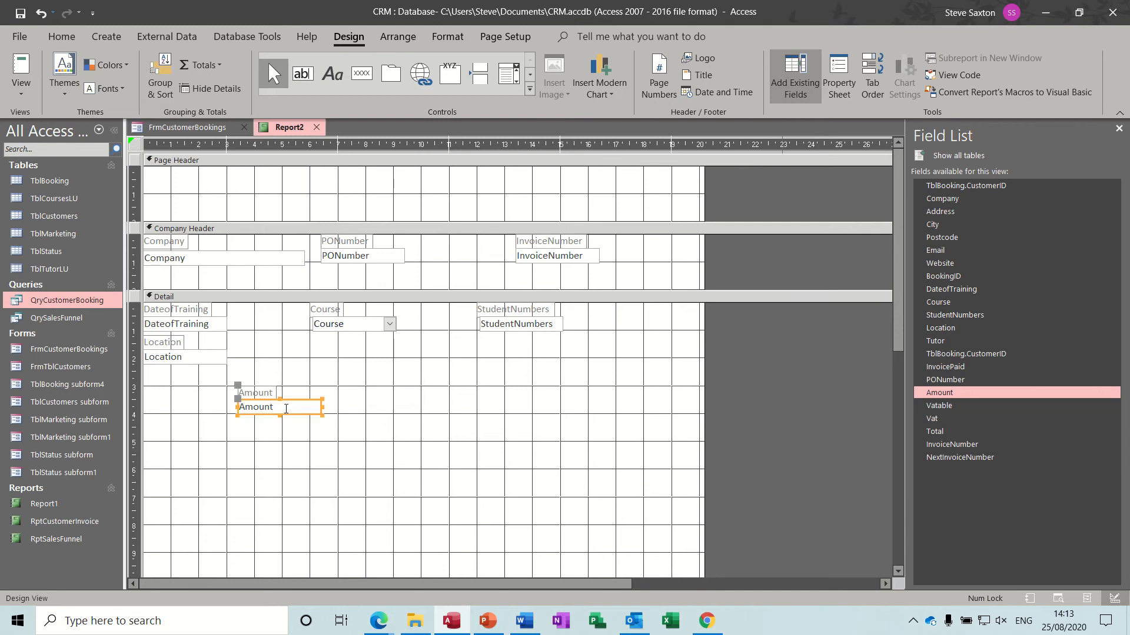
drag(292, 416, 198, 414)
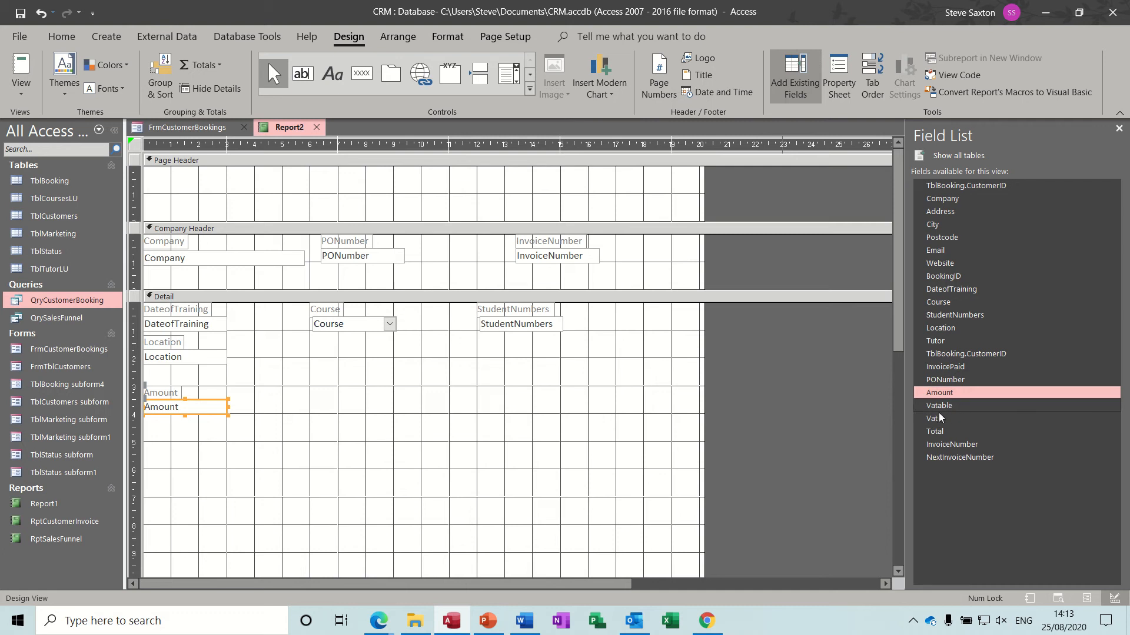
Add the Vat field directly right of Amount in the Detail section, with its label above the box.
drag(941, 417, 341, 400)
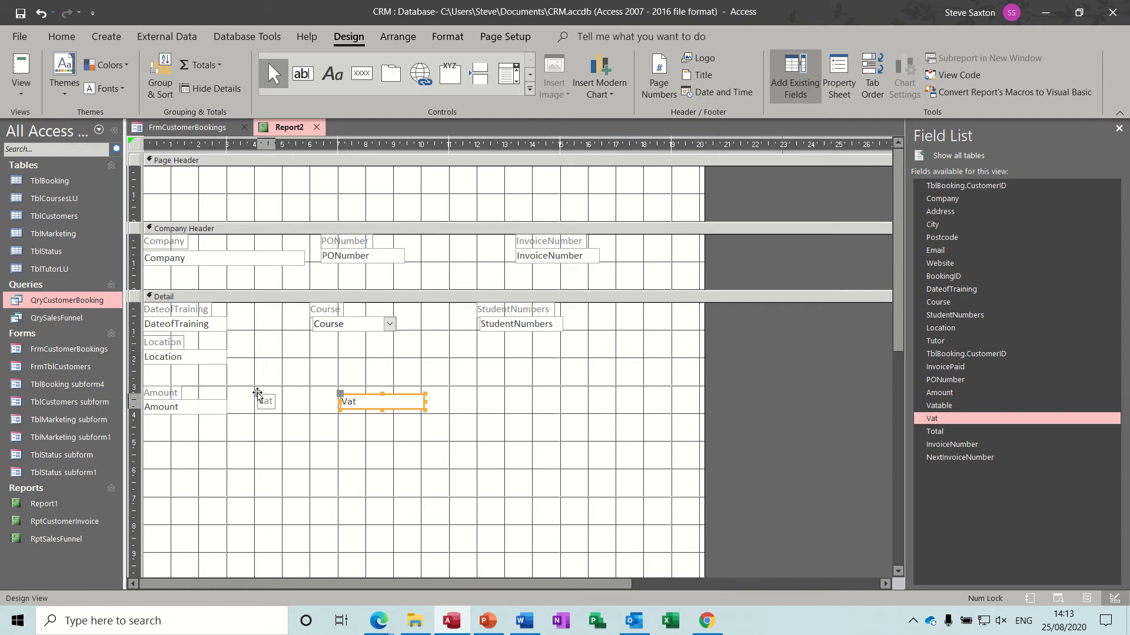
drag(257, 393, 341, 378)
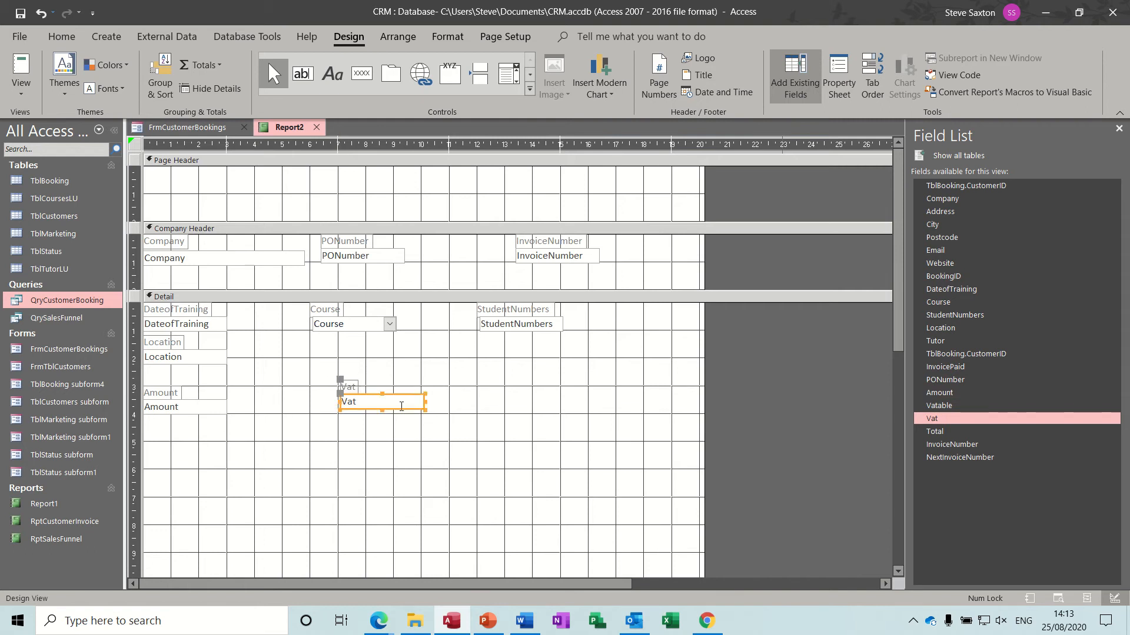
drag(400, 410, 288, 414)
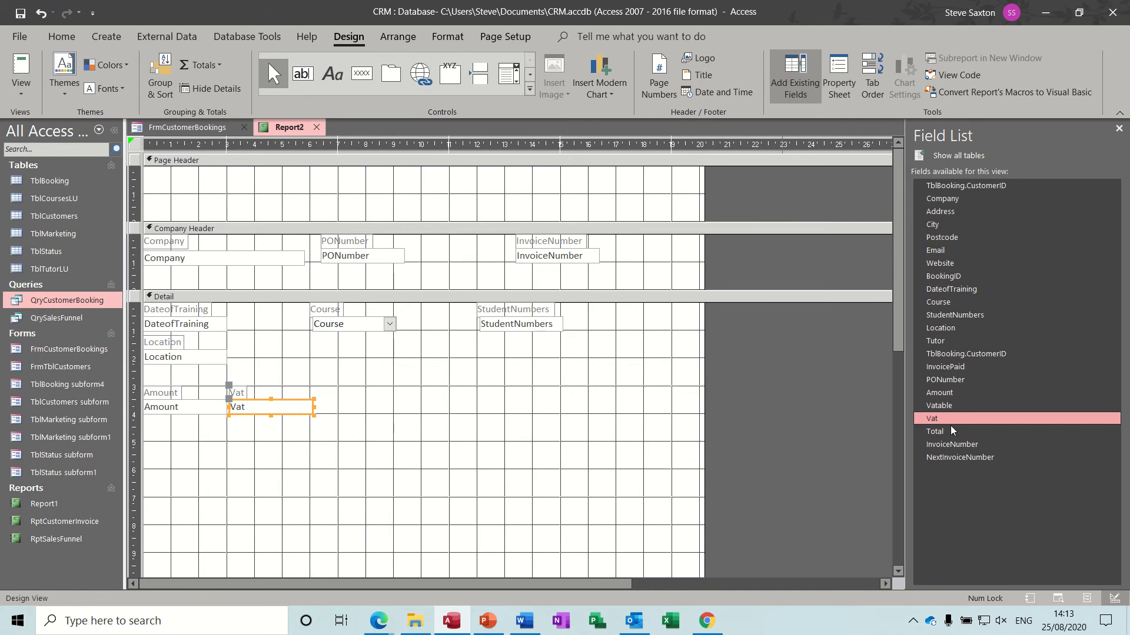
Add the Total field directly right of Vat in the Detail section, with its label above the box.
drag(947, 431, 391, 410)
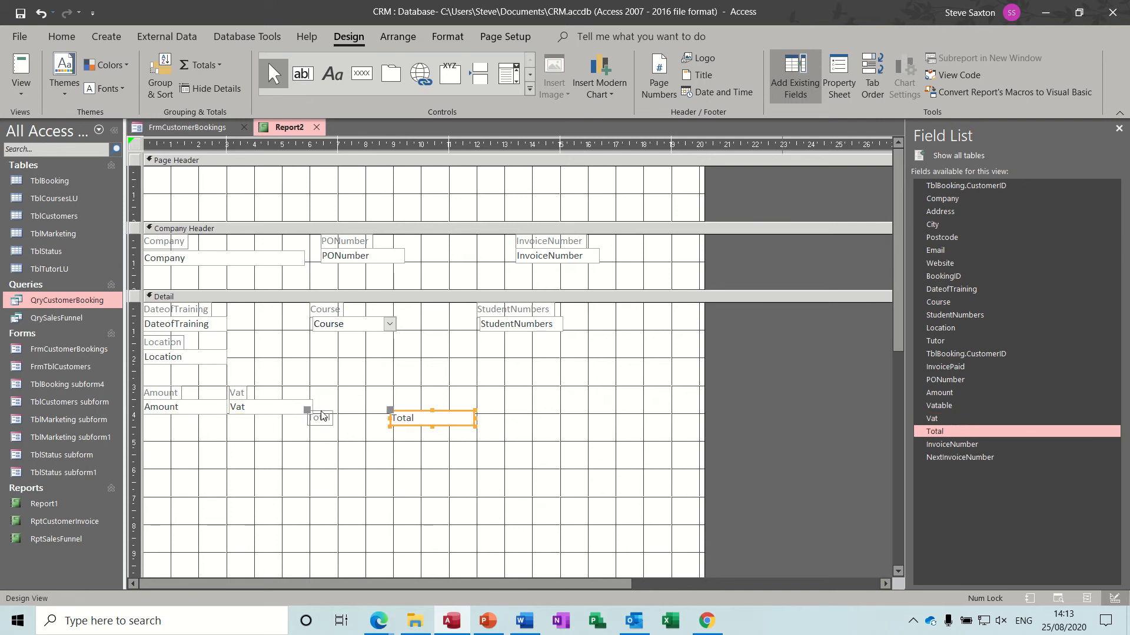
drag(310, 412, 391, 395)
click(424, 419)
drag(427, 428, 352, 415)
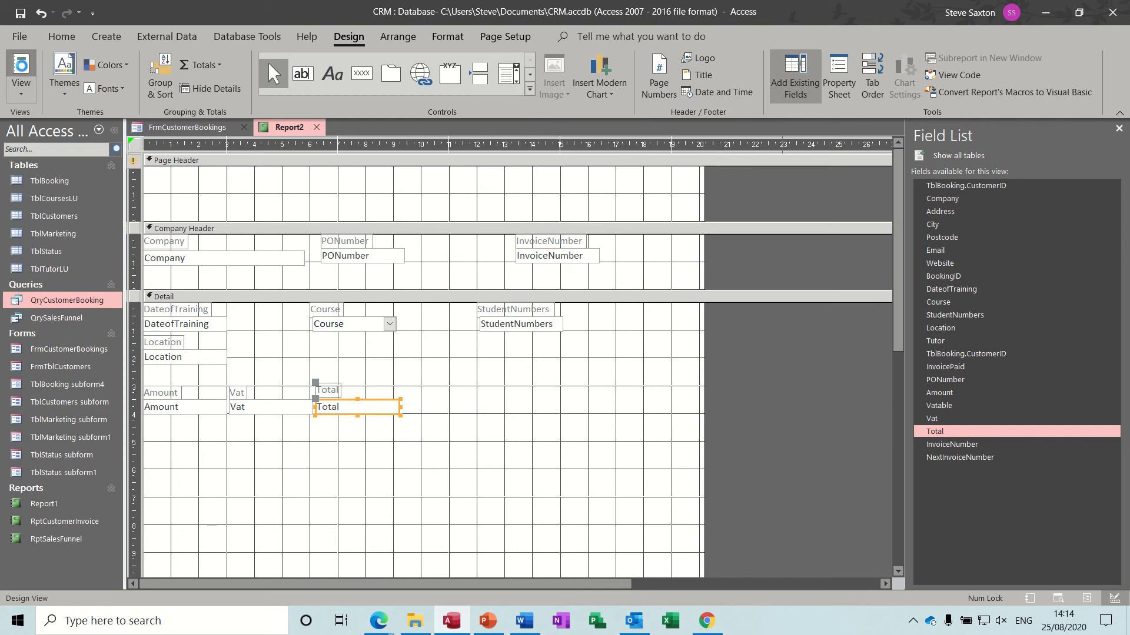
View the report with the amount fields for invoice number 11 in Report View and return to Design View.
click(21, 74)
text(11)
key(Return)
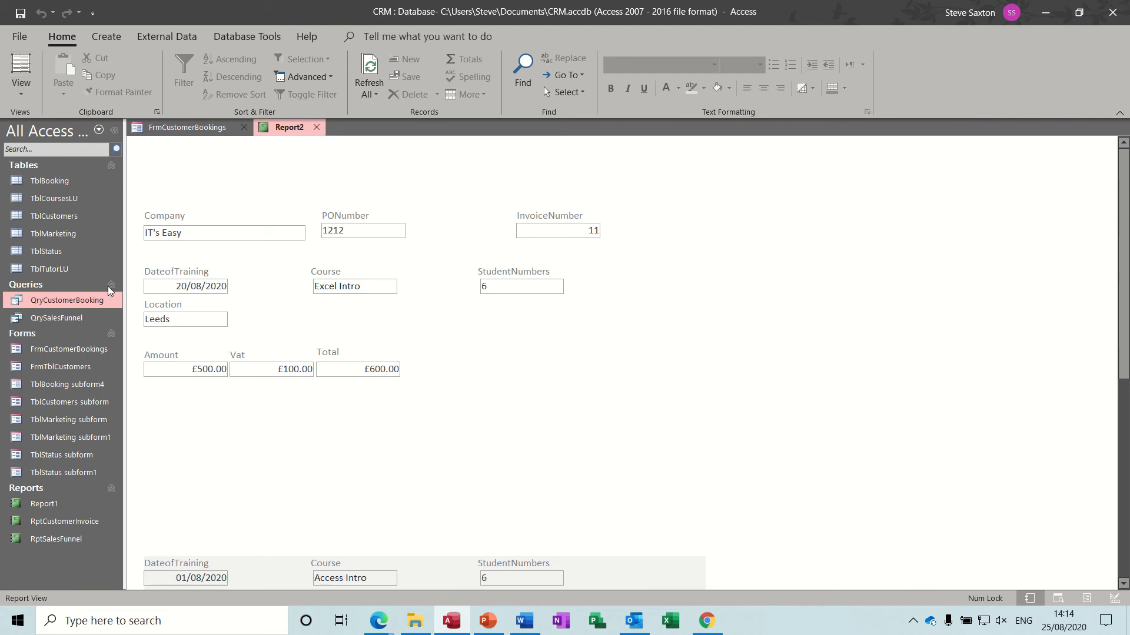
click(21, 96)
click(35, 228)
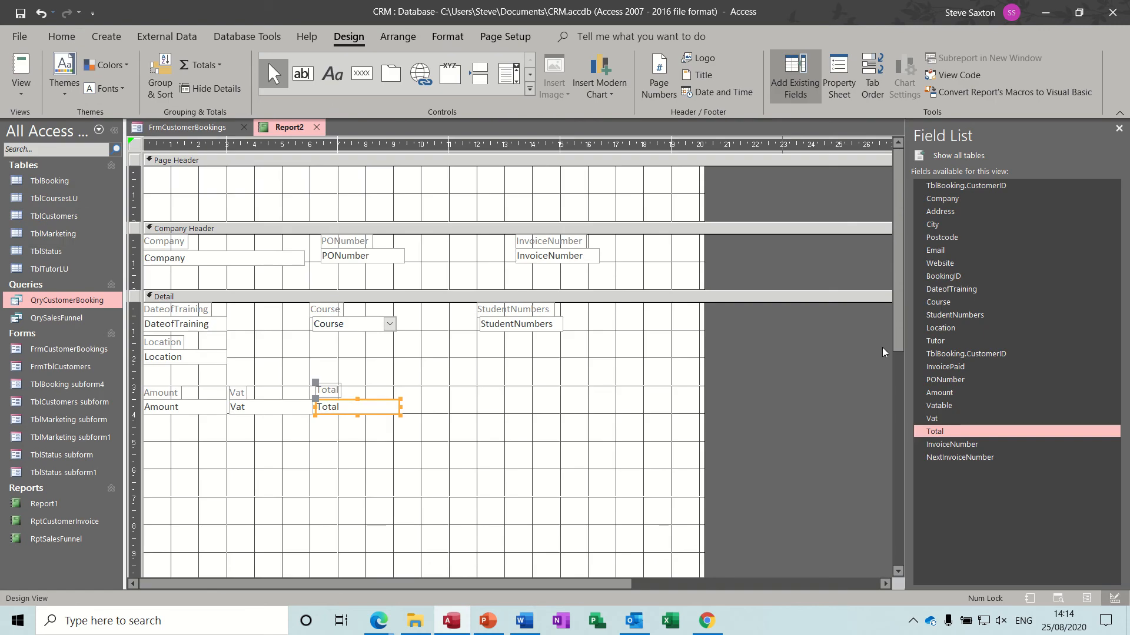
Shorten the Detail section to end just below the Amount row and check the spacing in Report View before returning to Design View.
drag(898, 339, 895, 372)
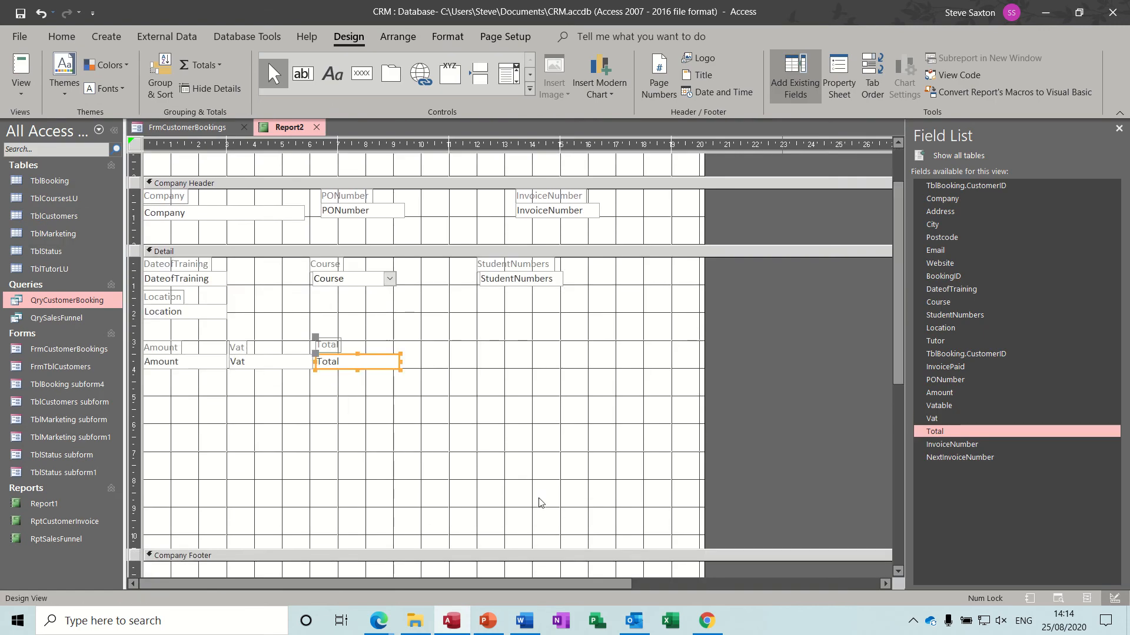
drag(488, 549, 480, 377)
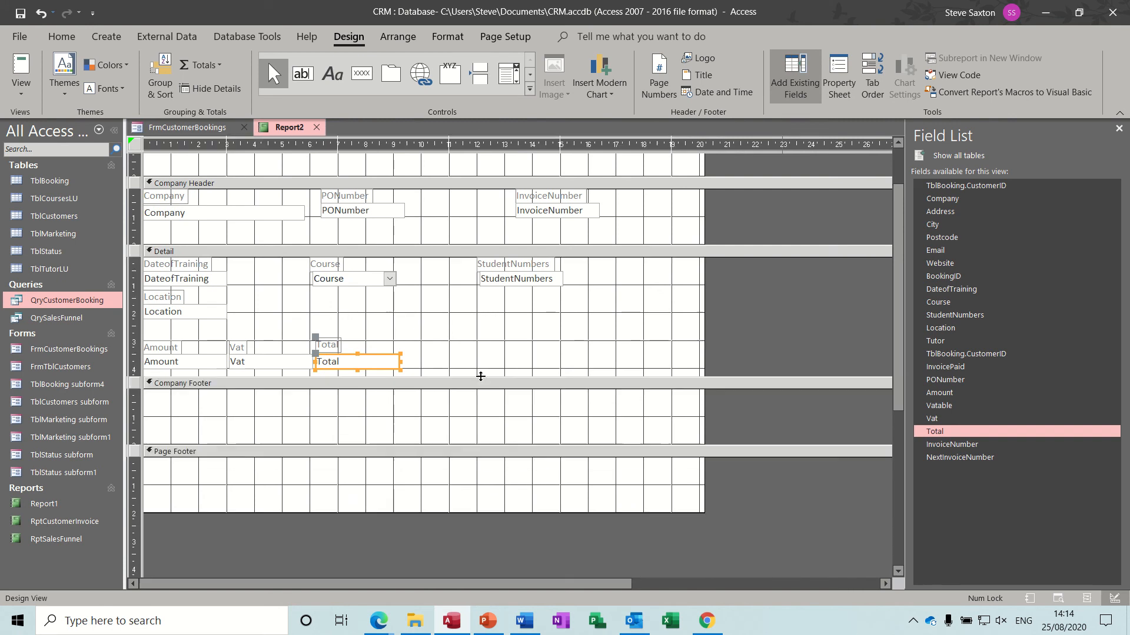
click(30, 69)
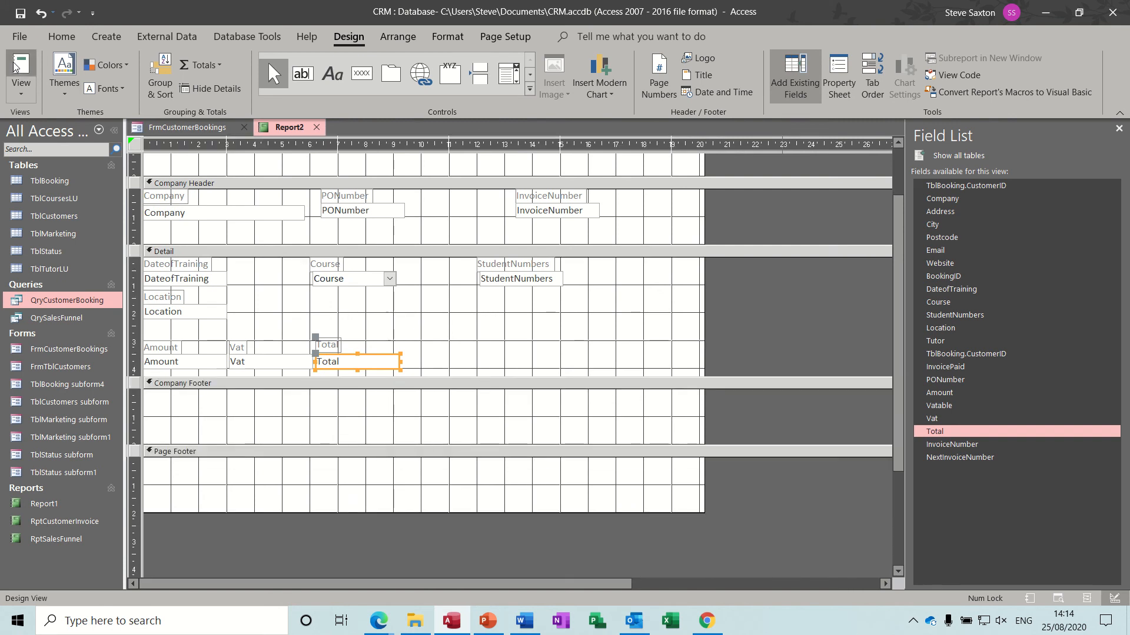
key(Return)
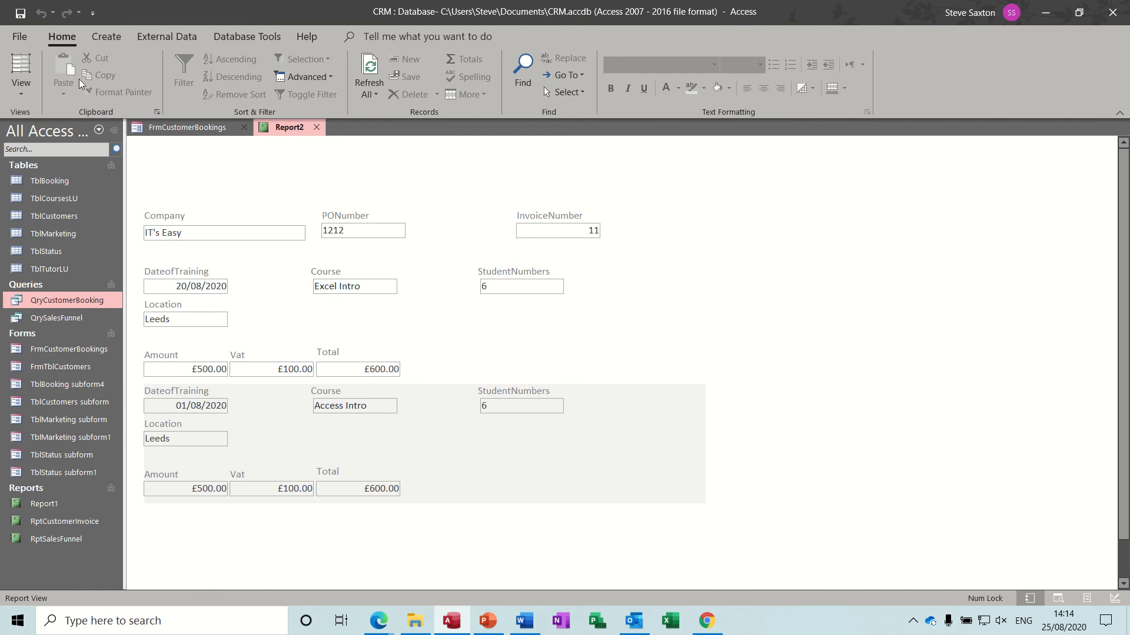
click(23, 92)
click(55, 225)
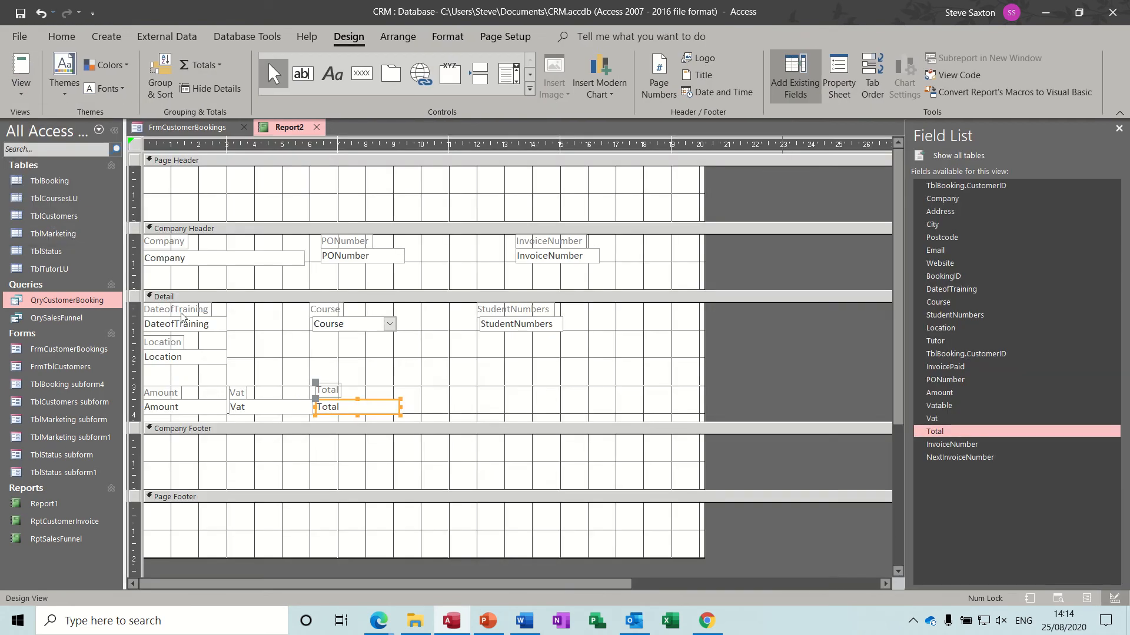
Make the DateofTraining, Course and StudentNumbers labels in the Detail section bold.
click(179, 310)
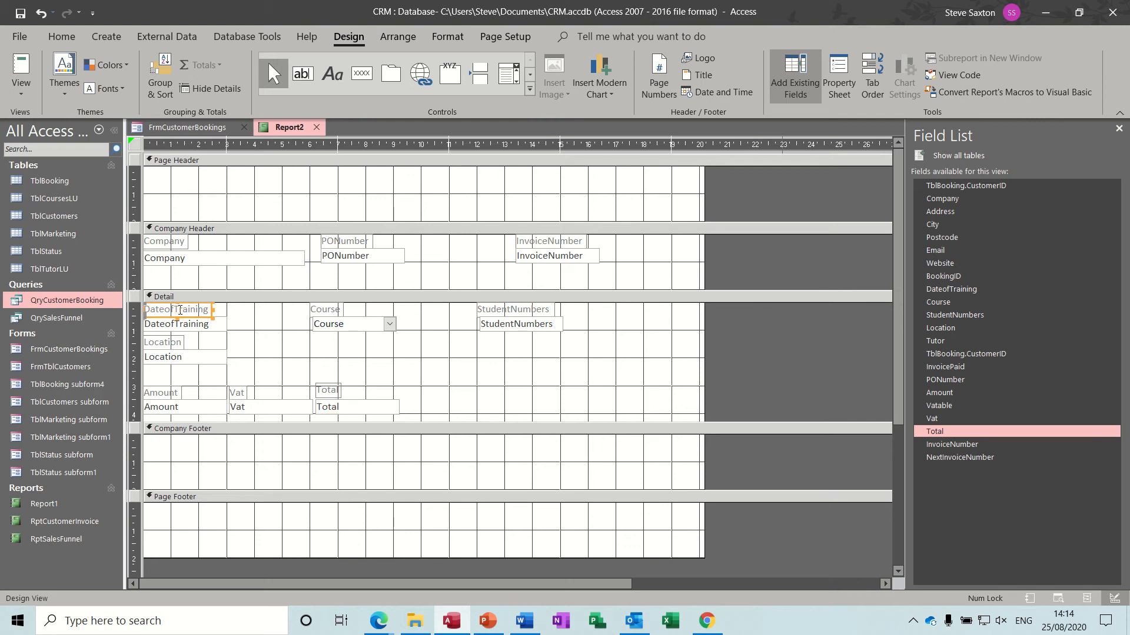
key(ctrl+b)
click(322, 312)
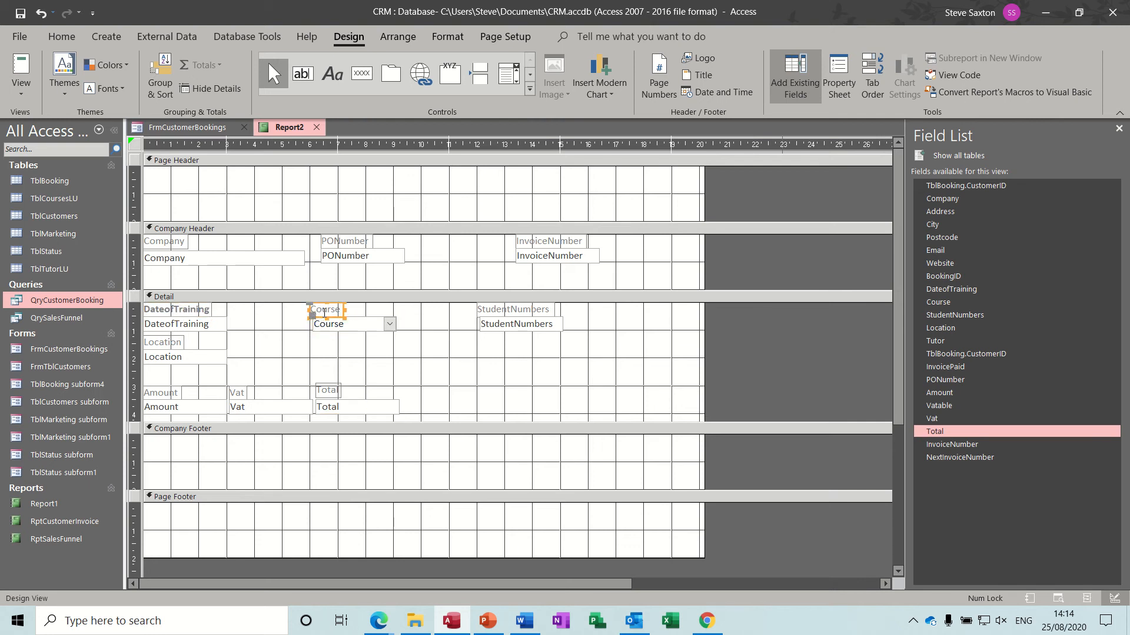
key(ctrl+b)
click(491, 313)
key(ctrl+b)
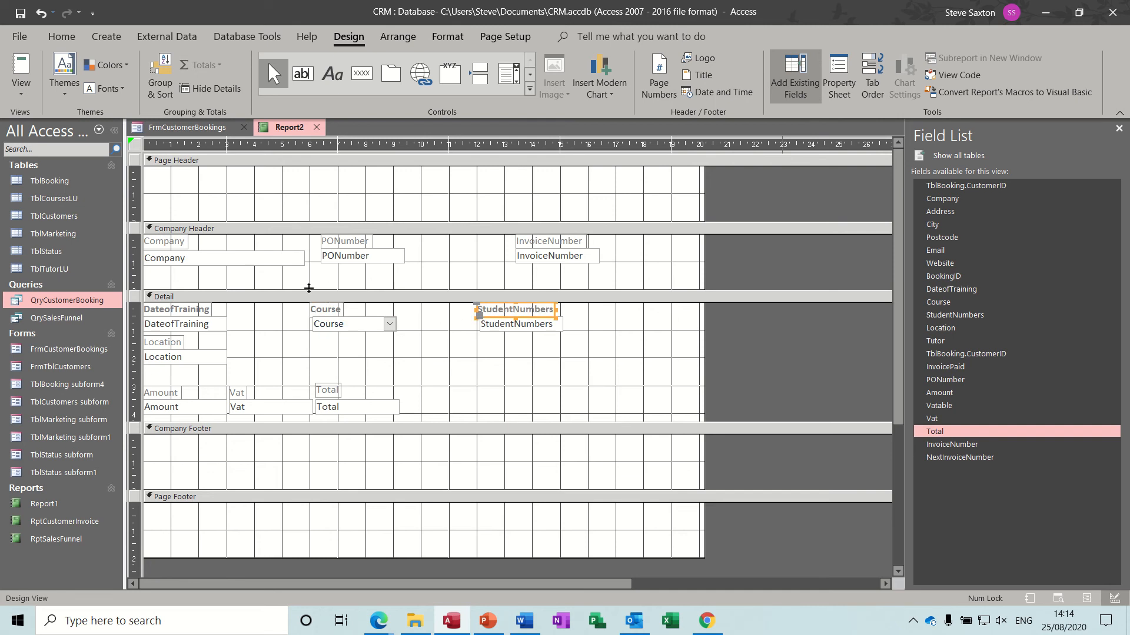
Make the Company, PONumber and InvoiceNumber labels in the Company Header bold.
click(181, 242)
key(ctrl+b)
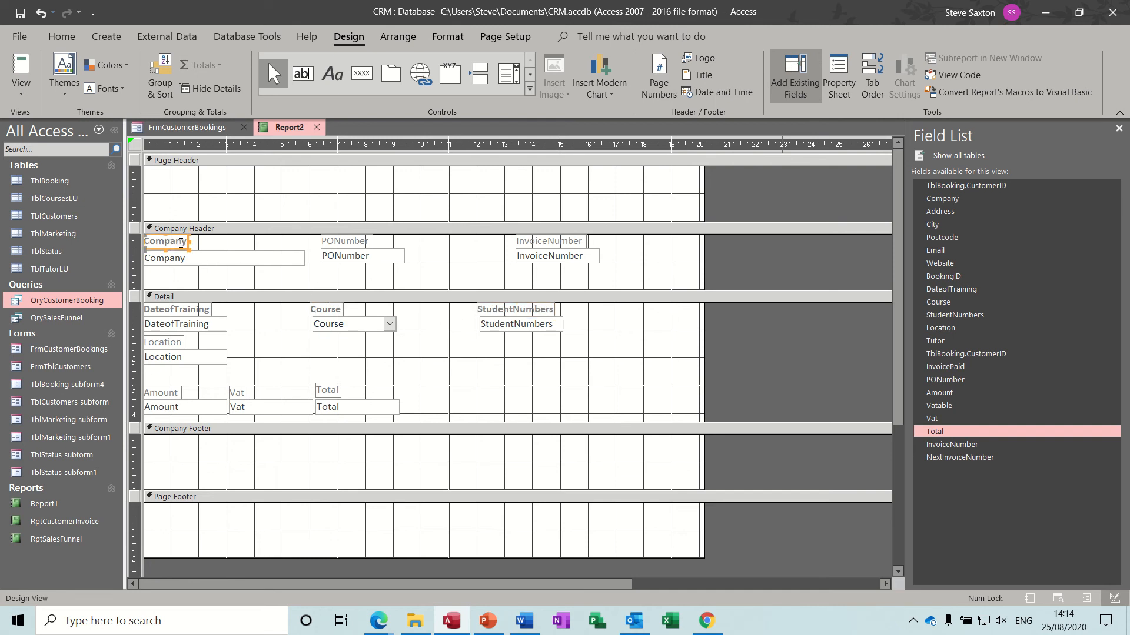
click(133, 241)
key(ctrl+b)
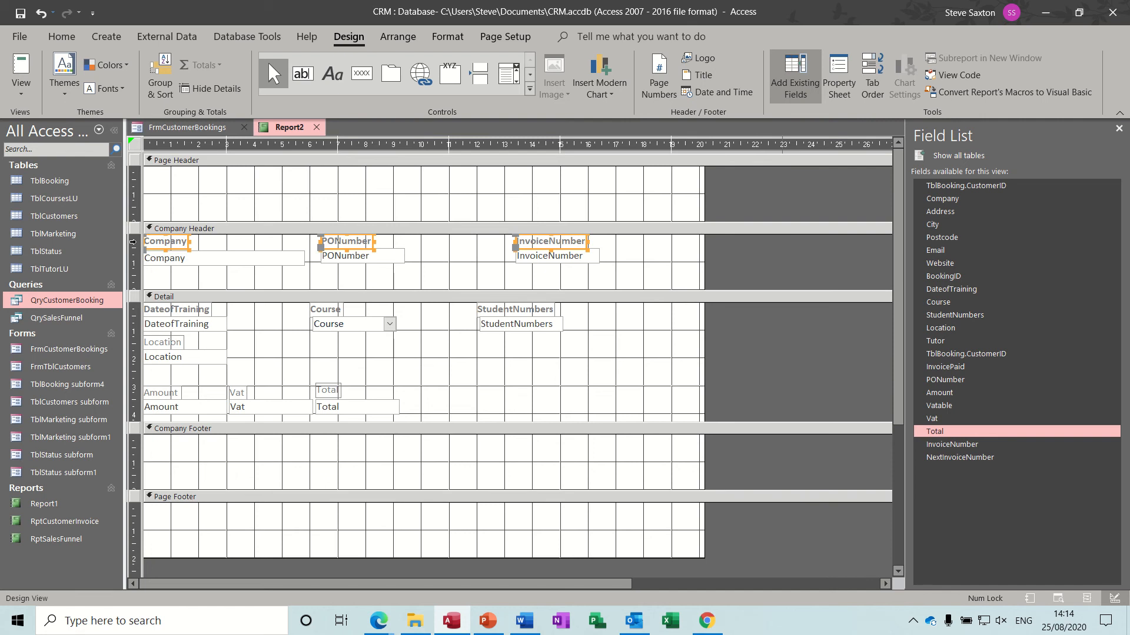
Make the Location, Amount, Vat and Total labels in the Detail section bold.
click(132, 343)
key(ctrl+b)
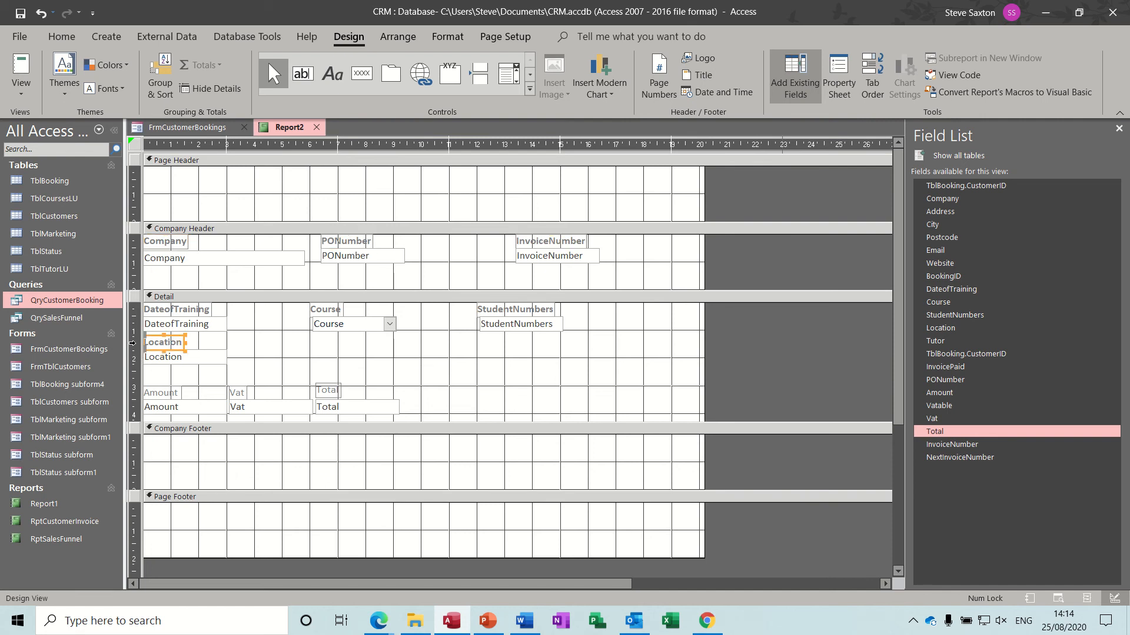
click(133, 391)
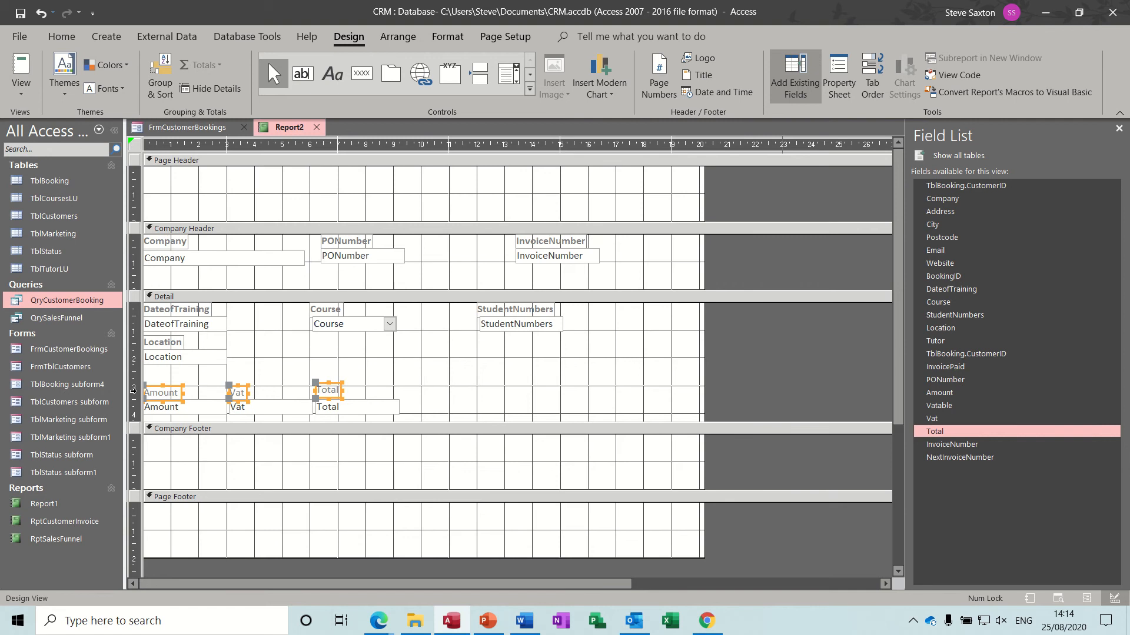
key(ctrl+b)
Enlarge the Company Footer to about 4 cm high and add a text box there containing =sum([amount]).
click(428, 470)
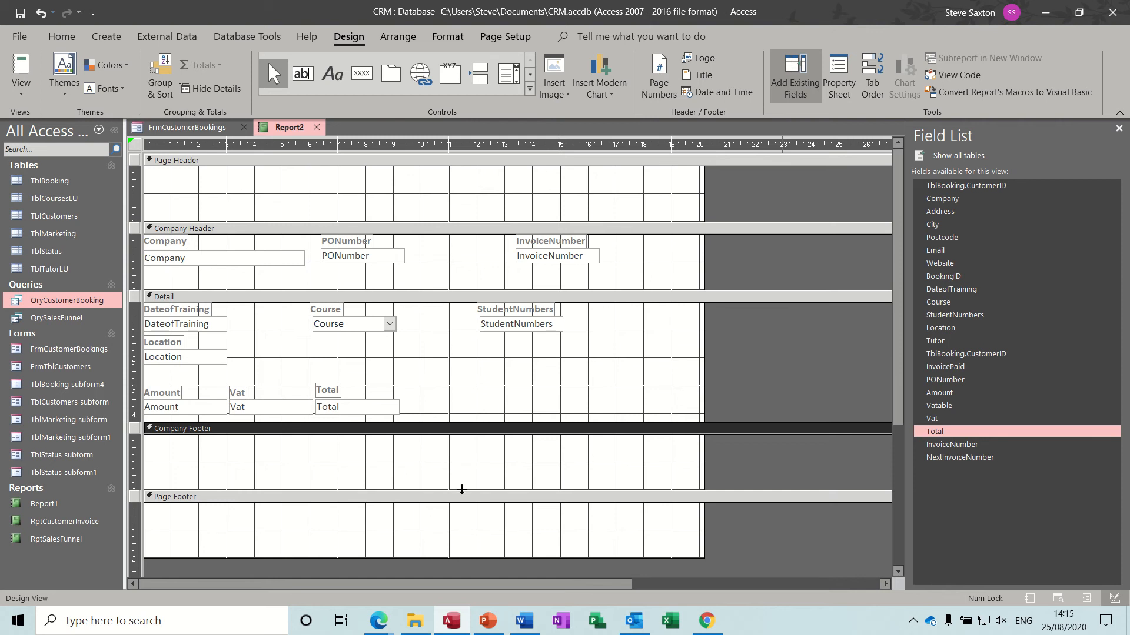
drag(462, 490, 460, 549)
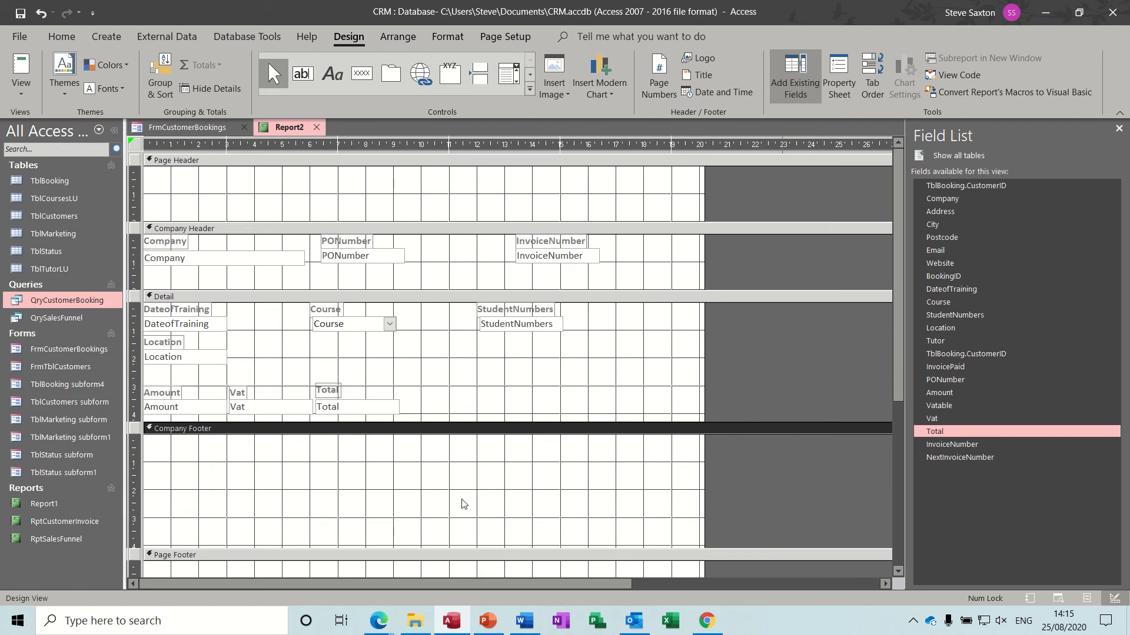
click(305, 73)
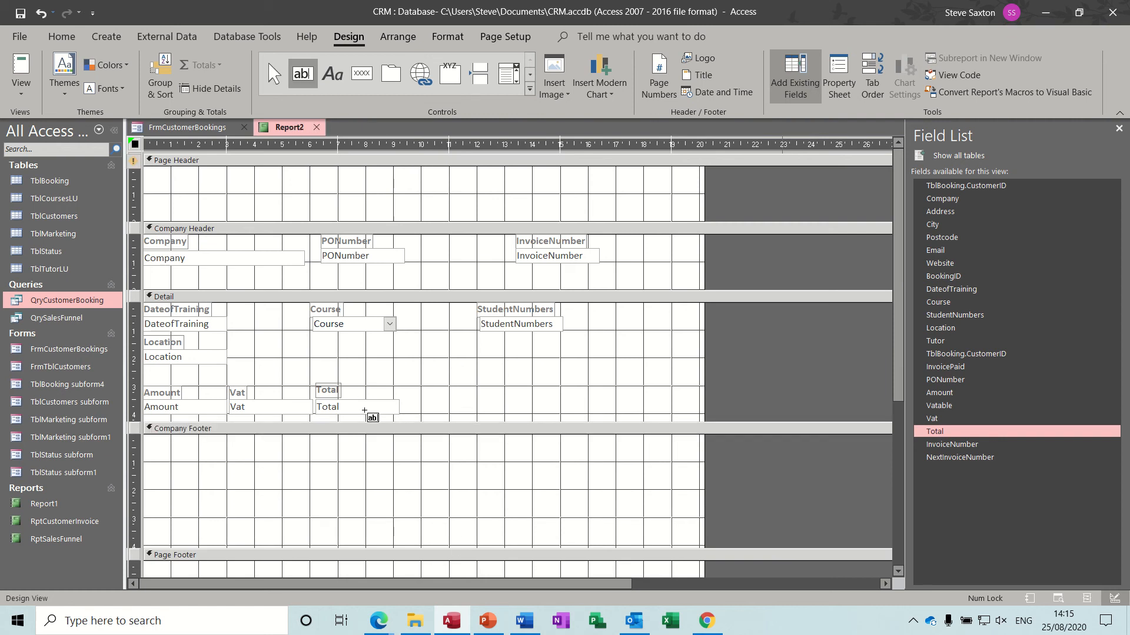
drag(371, 448, 523, 491)
click(410, 464)
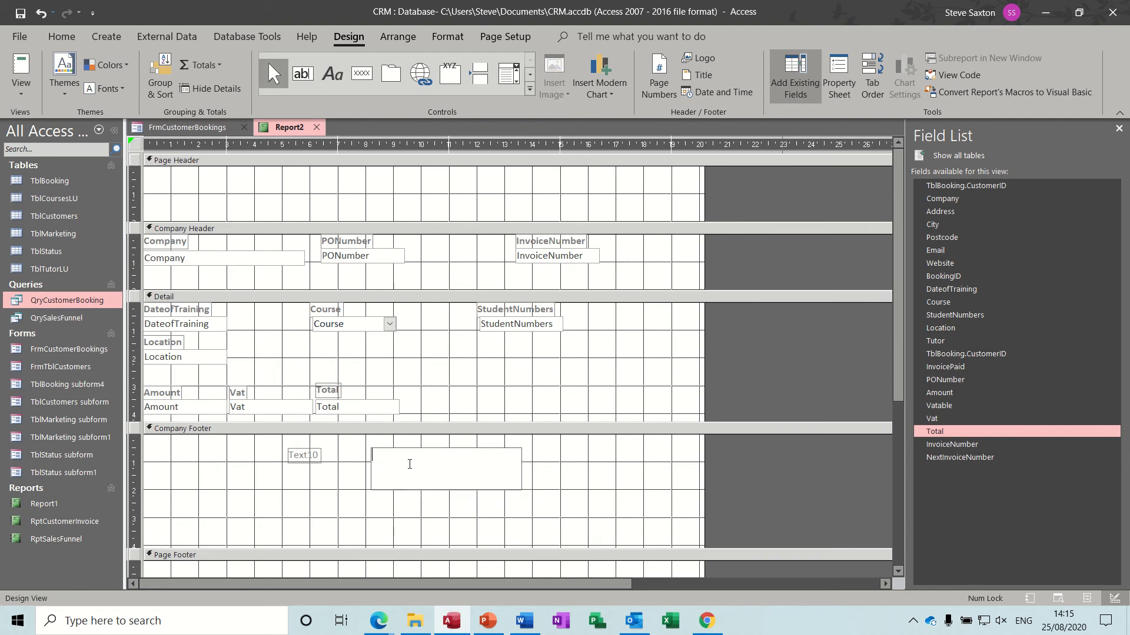
text(=sum)
text(([amount)
click(572, 459)
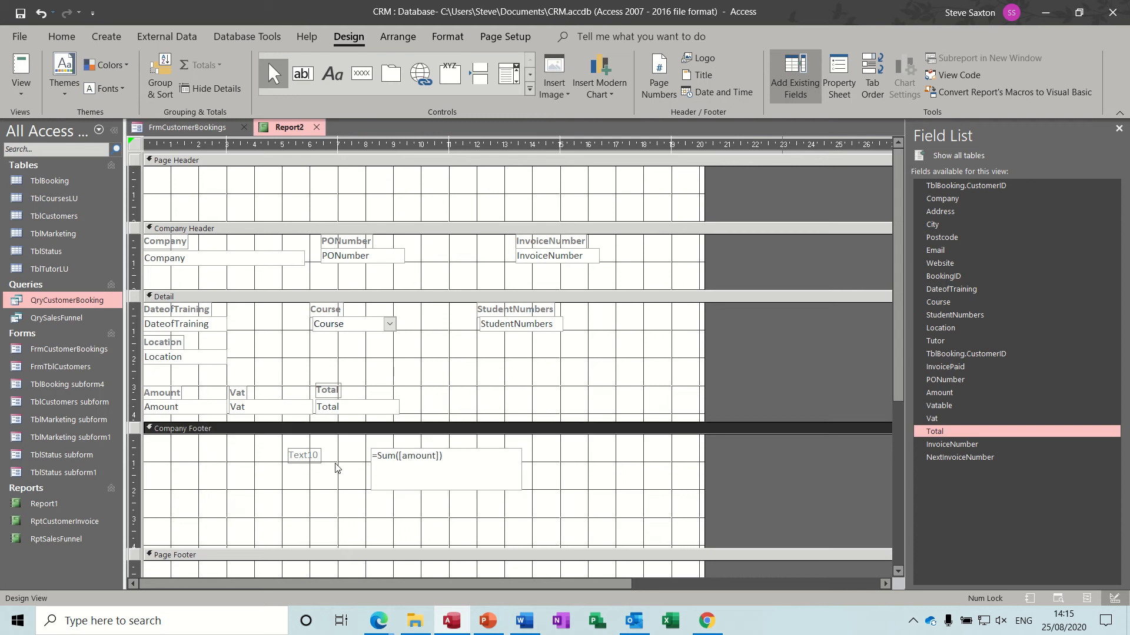
Caption the label of the =Sum([amount]) box in the Company Footer Total Amount and shrink the box to about one line high.
click(317, 455)
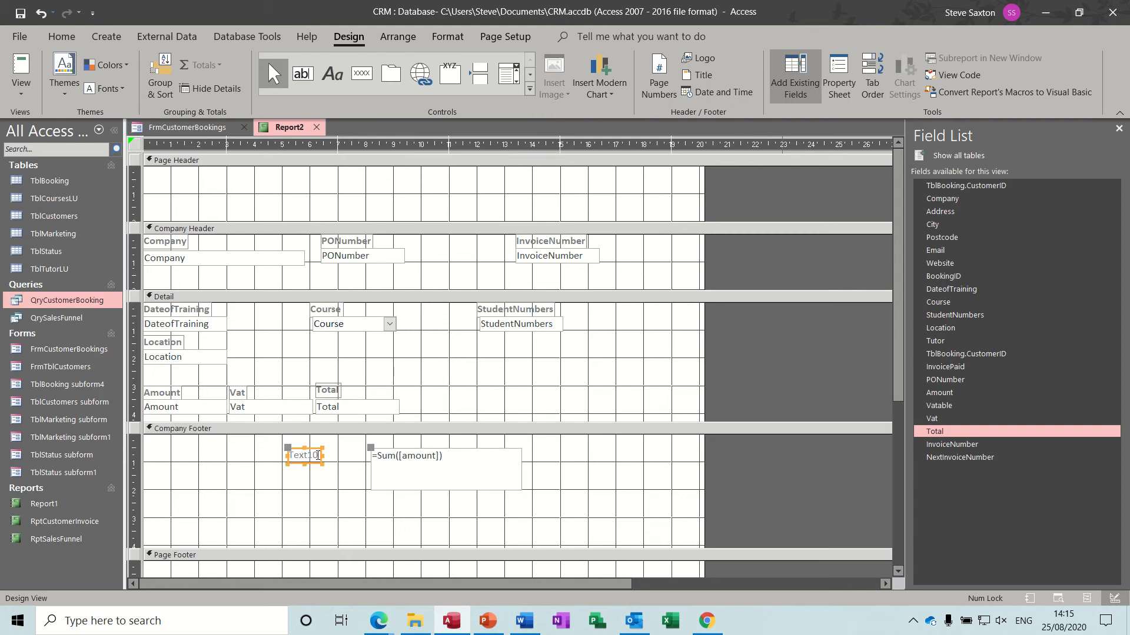
drag(318, 456, 290, 454)
text(TT Amount)
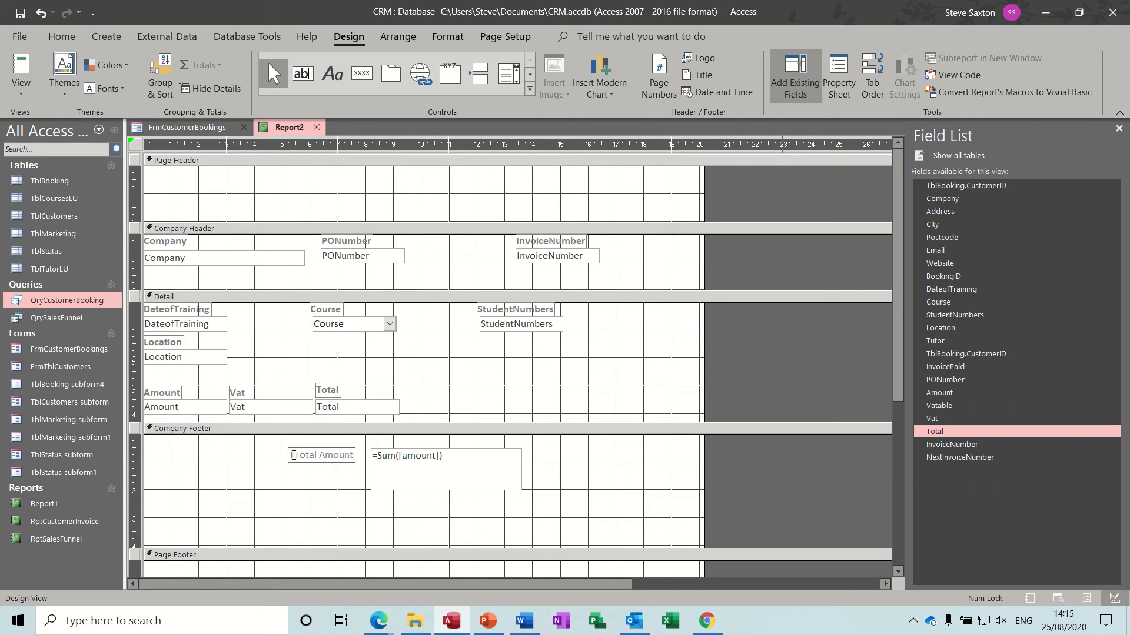
click(427, 486)
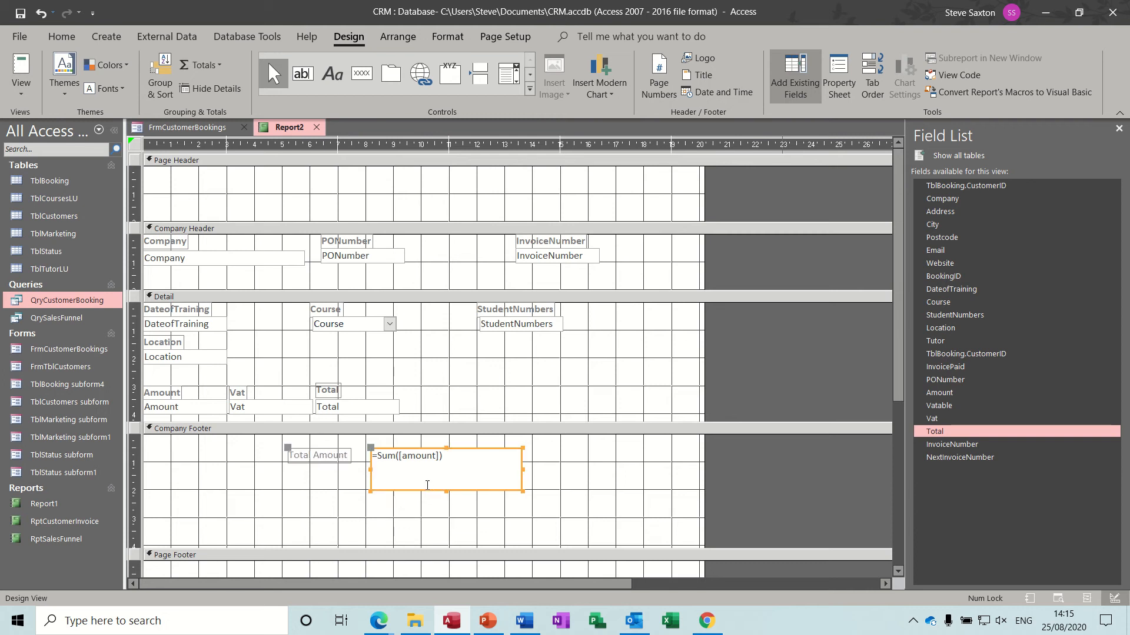
drag(445, 489, 444, 468)
click(411, 492)
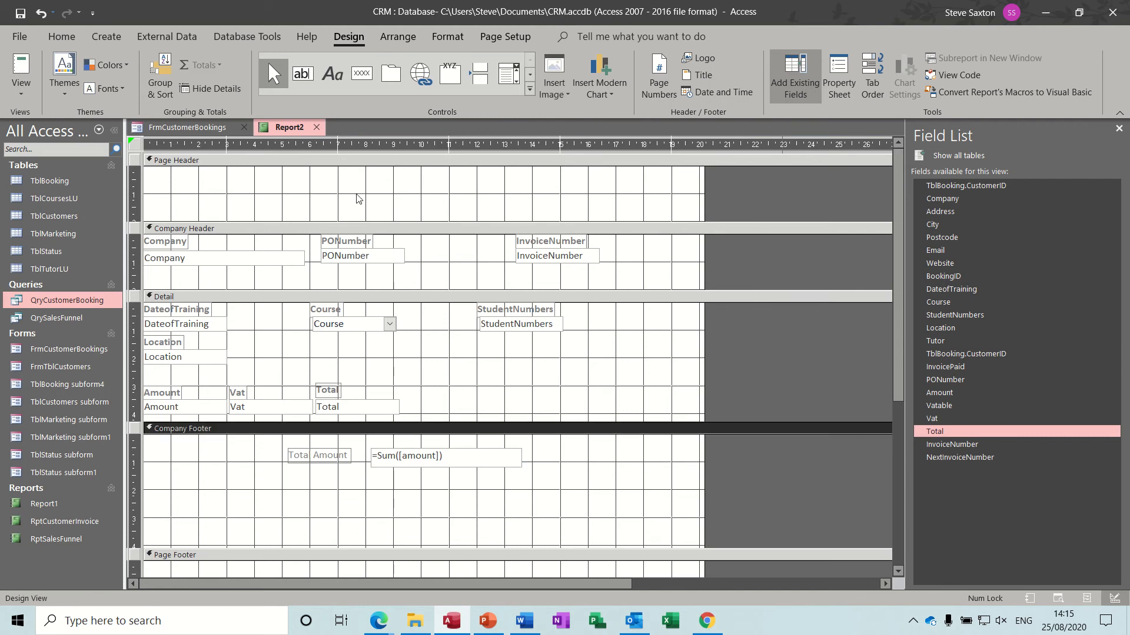
Add a text box about 5 cm wide containing =sum([vat]) below the amount sum in the Company Footer.
click(310, 83)
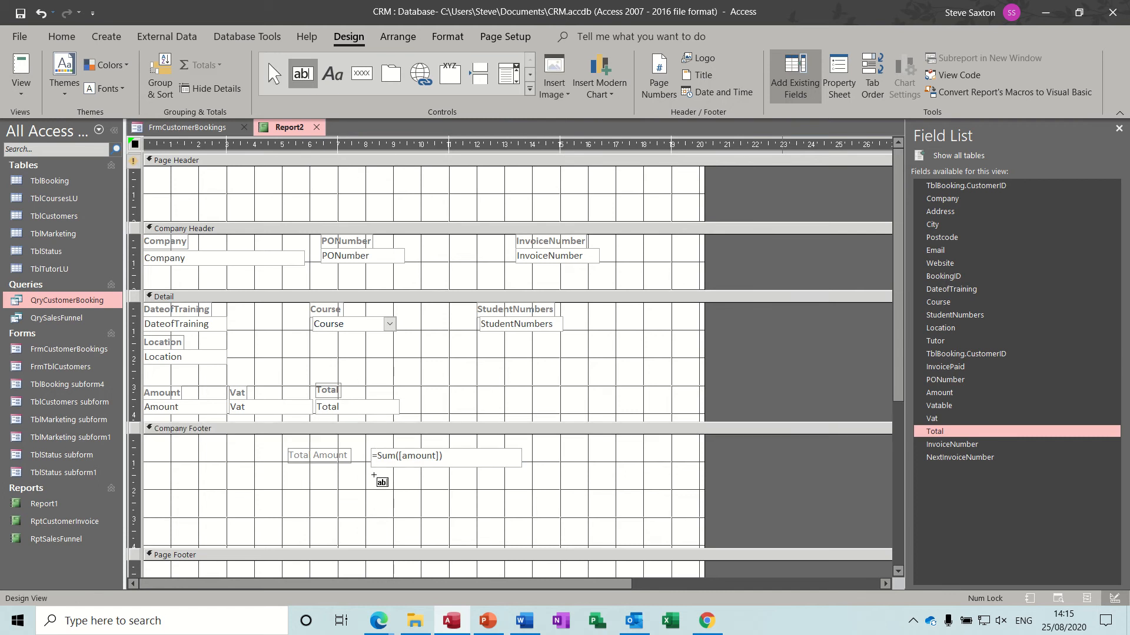
drag(373, 474, 517, 503)
click(422, 486)
text(=)
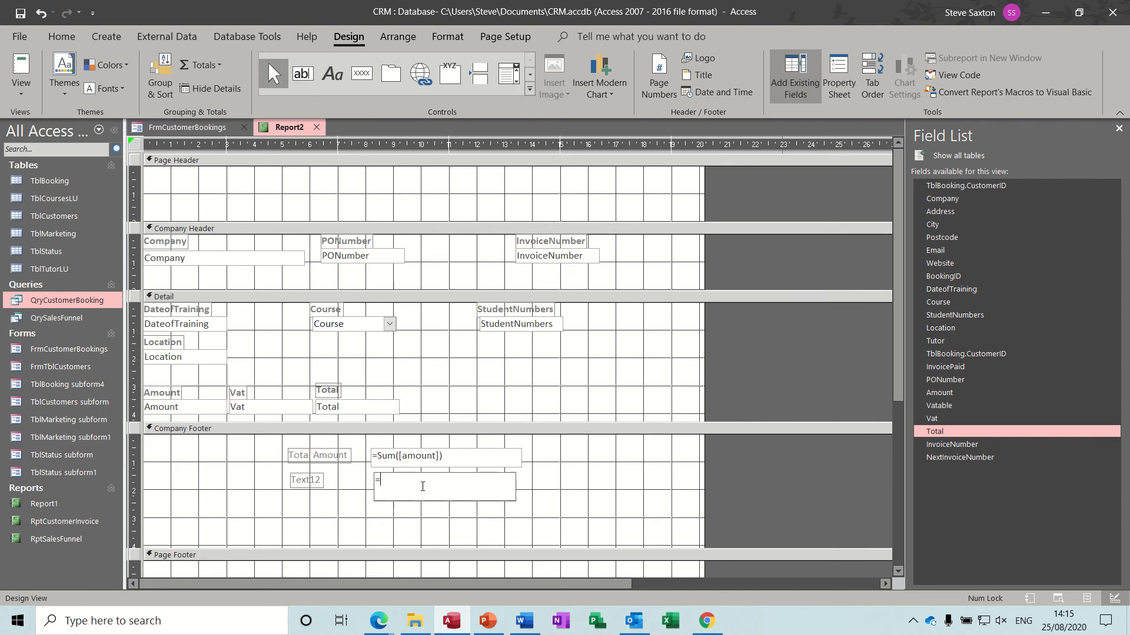
text(sum([vat]))
Change the caption of the VAT sum's label in the Company Footer to Total Vat.
click(318, 480)
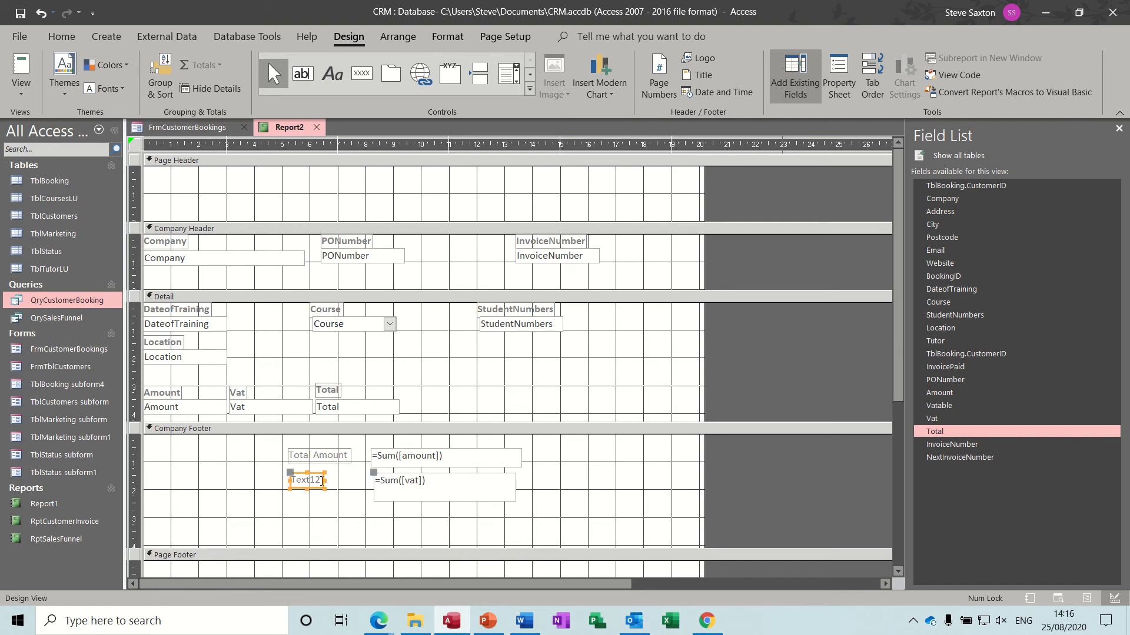
drag(323, 480, 295, 481)
key(BackSpace)
text(Total Vat)
click(365, 518)
Add a third text box, about 5.6 cm wide, containing =sum([total]) below the VAT sum in the Company Footer.
click(303, 83)
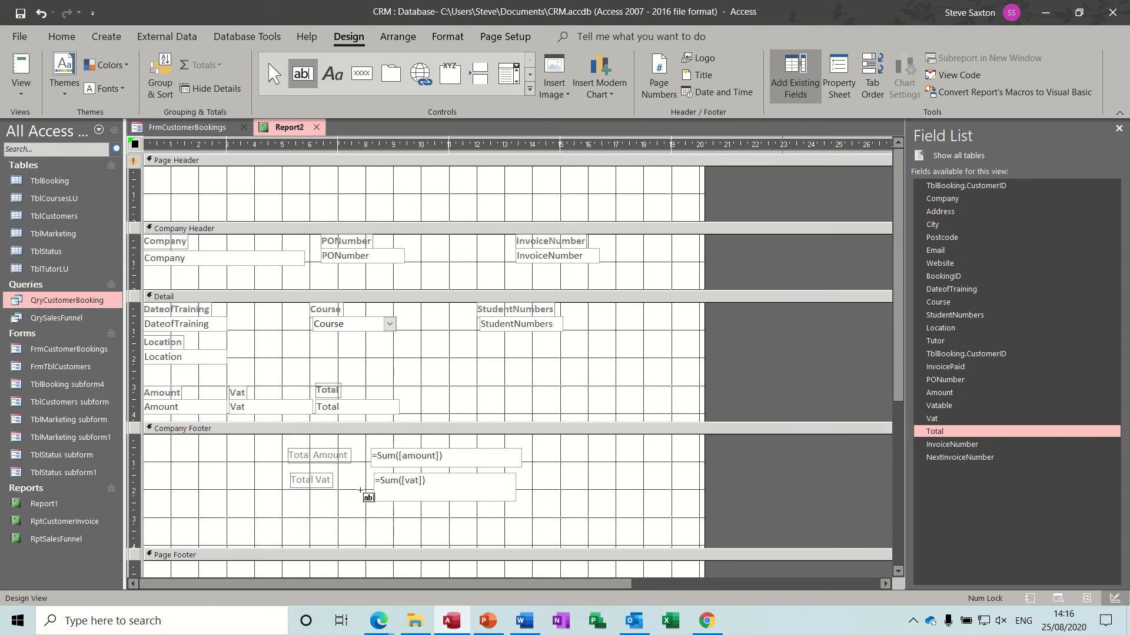
drag(376, 506, 533, 536)
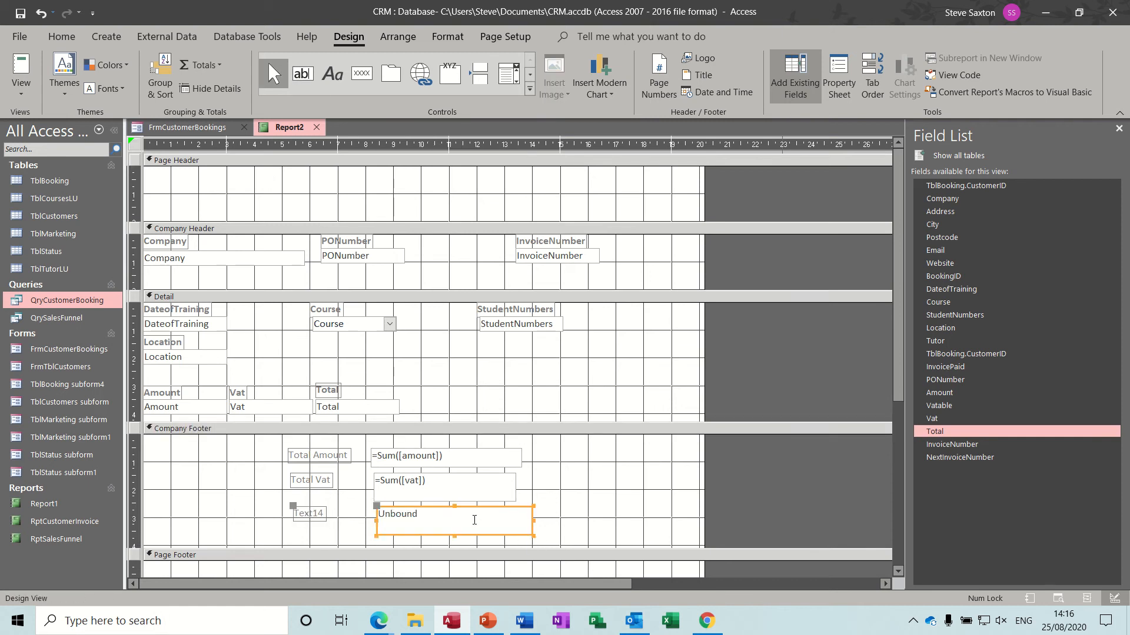
click(474, 520)
text(=sum([)
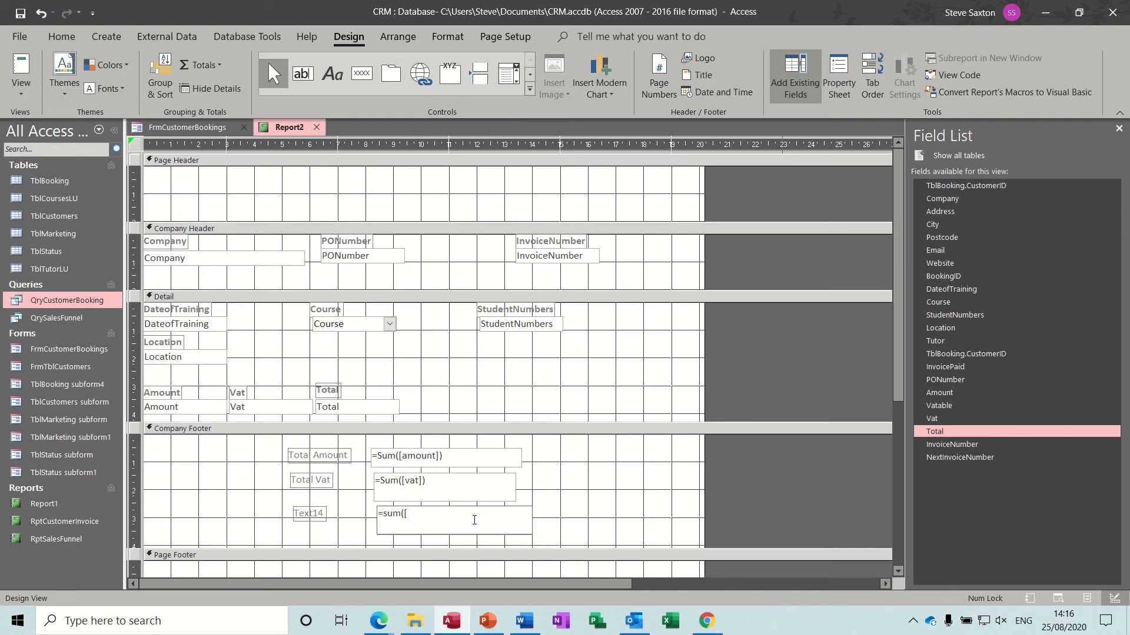
text(total)
Change the caption of the =Sum([total]) box's label to Amount Owed.
click(323, 514)
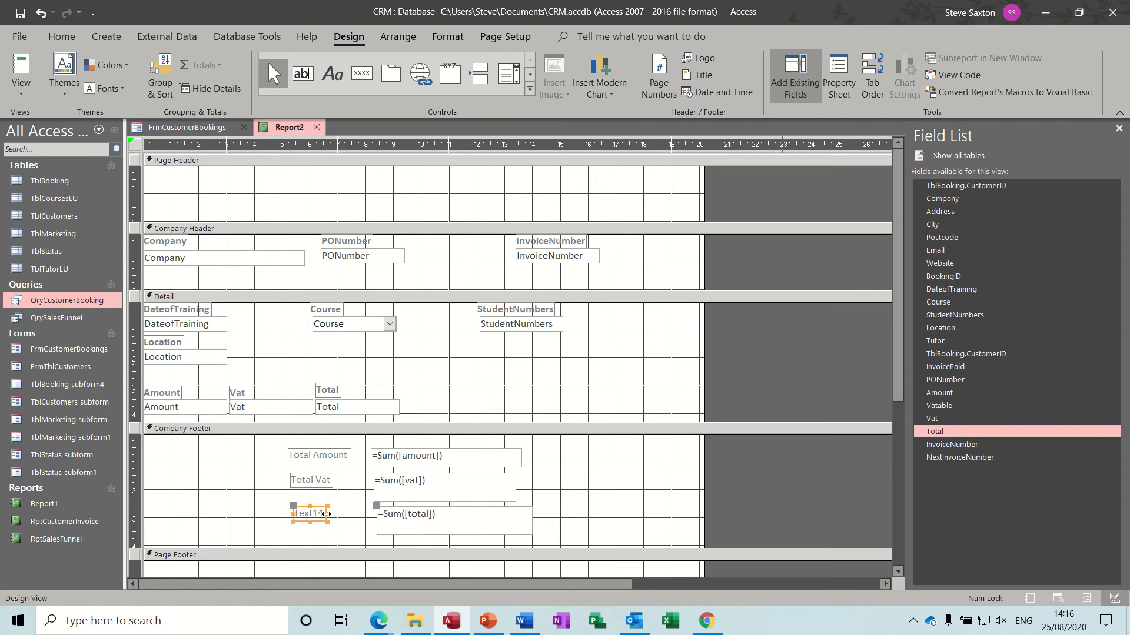
drag(323, 514, 291, 509)
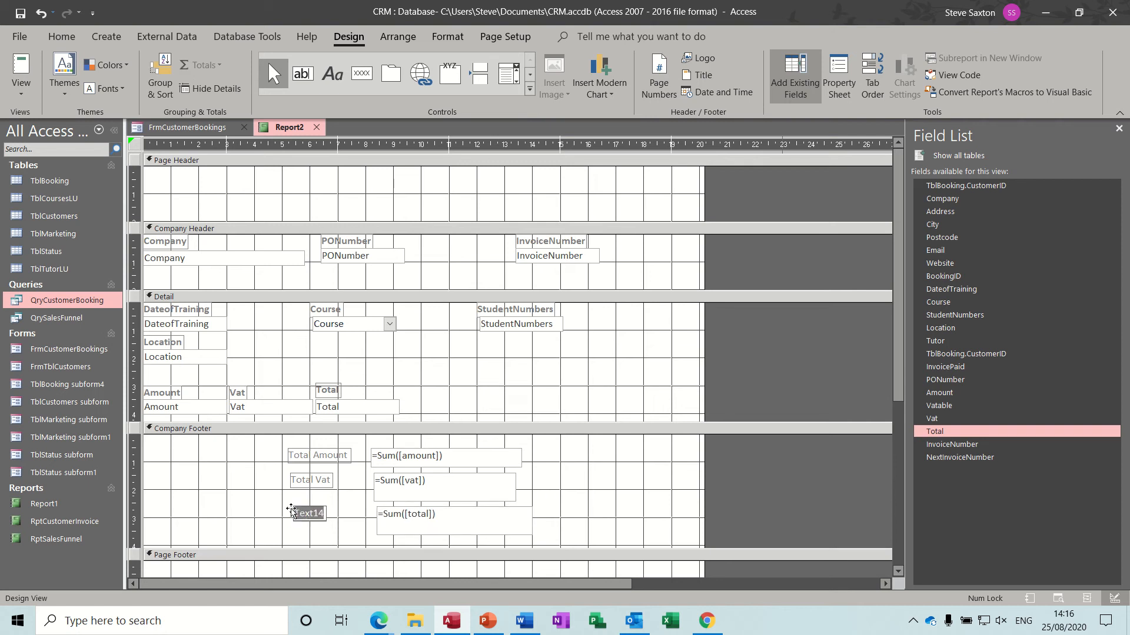
key(Delete)
text(Amount Owed)
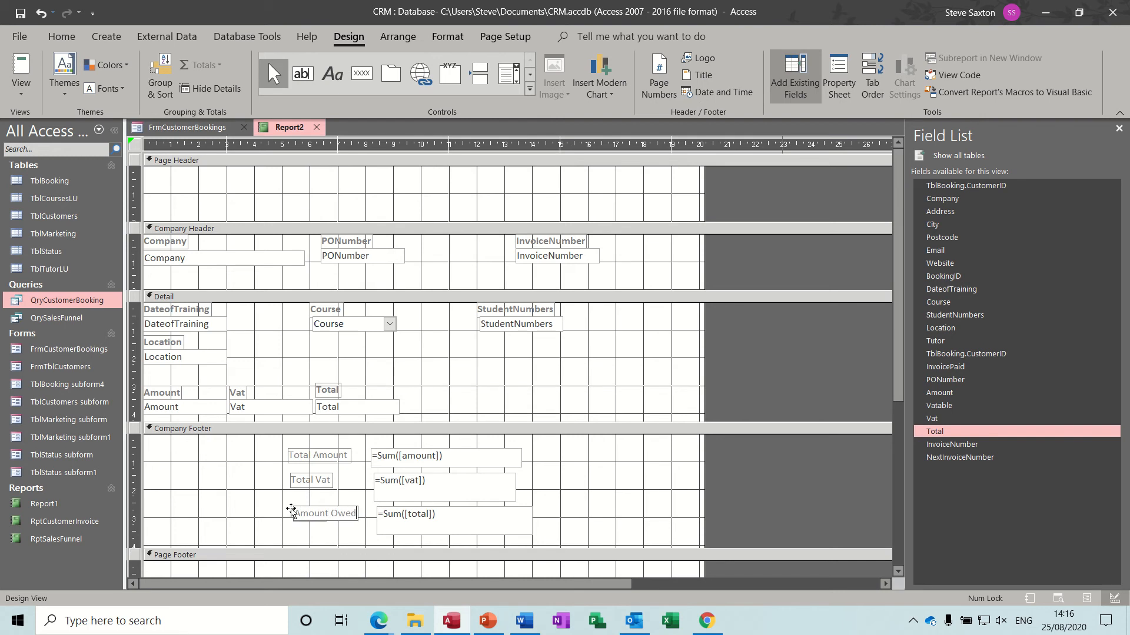
click(575, 514)
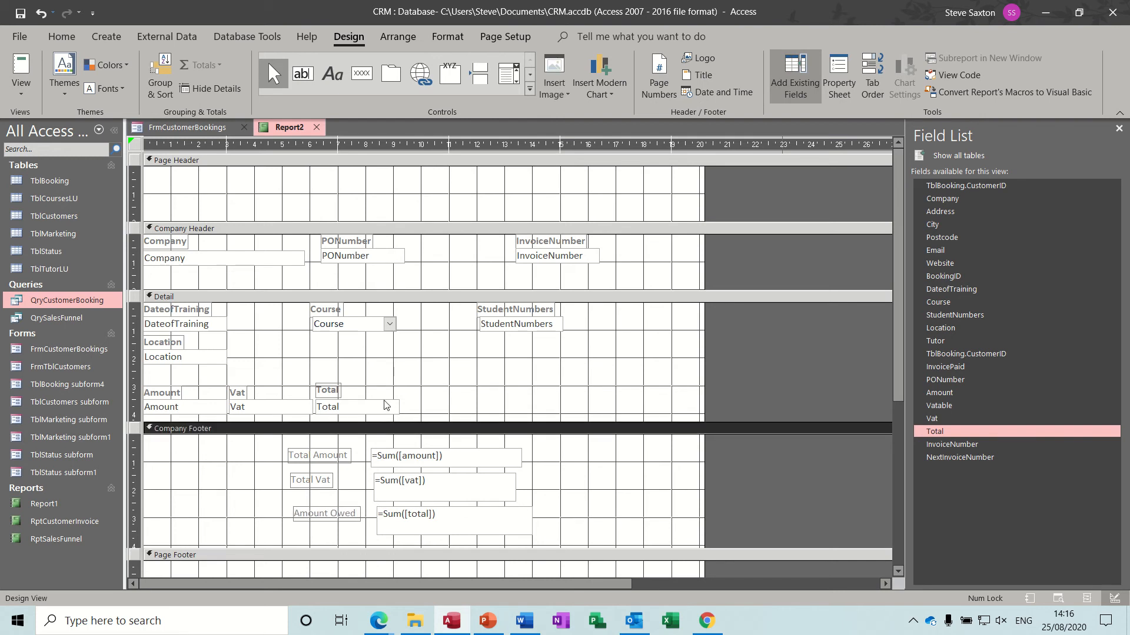
Run the report in Report View for the invoice number to check the footer totals, and return to Design View.
click(21, 71)
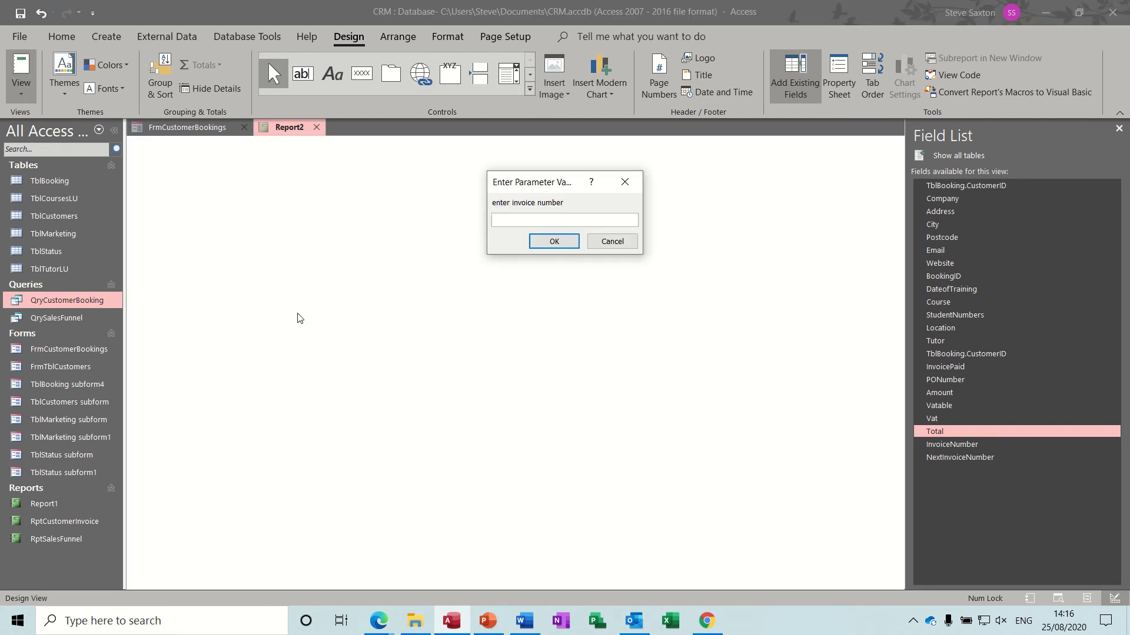
key(Return)
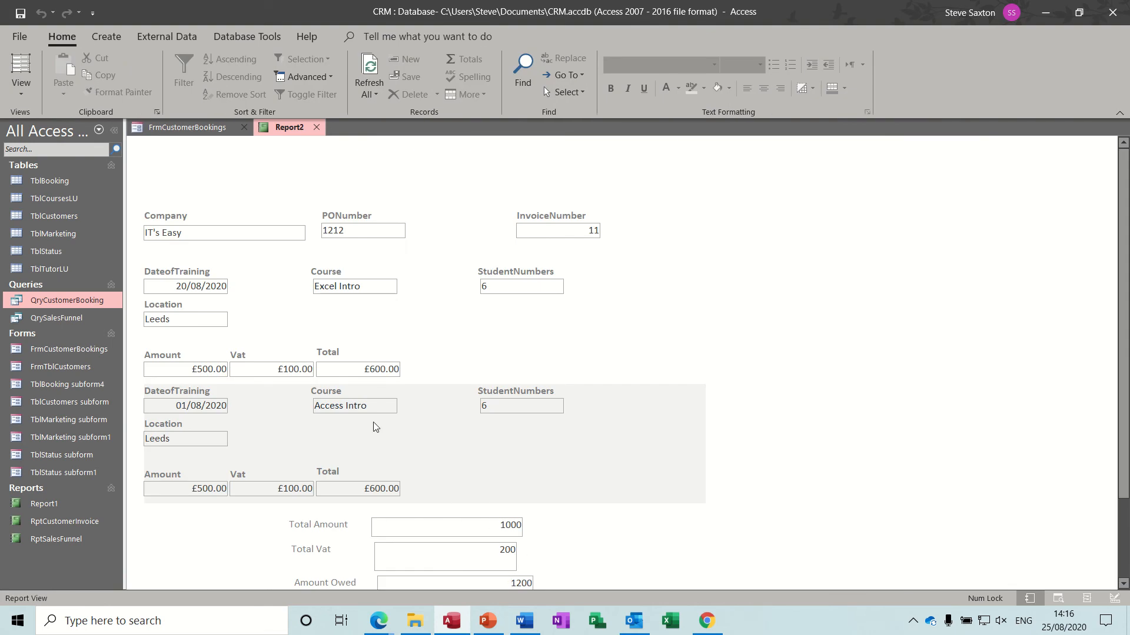
click(22, 93)
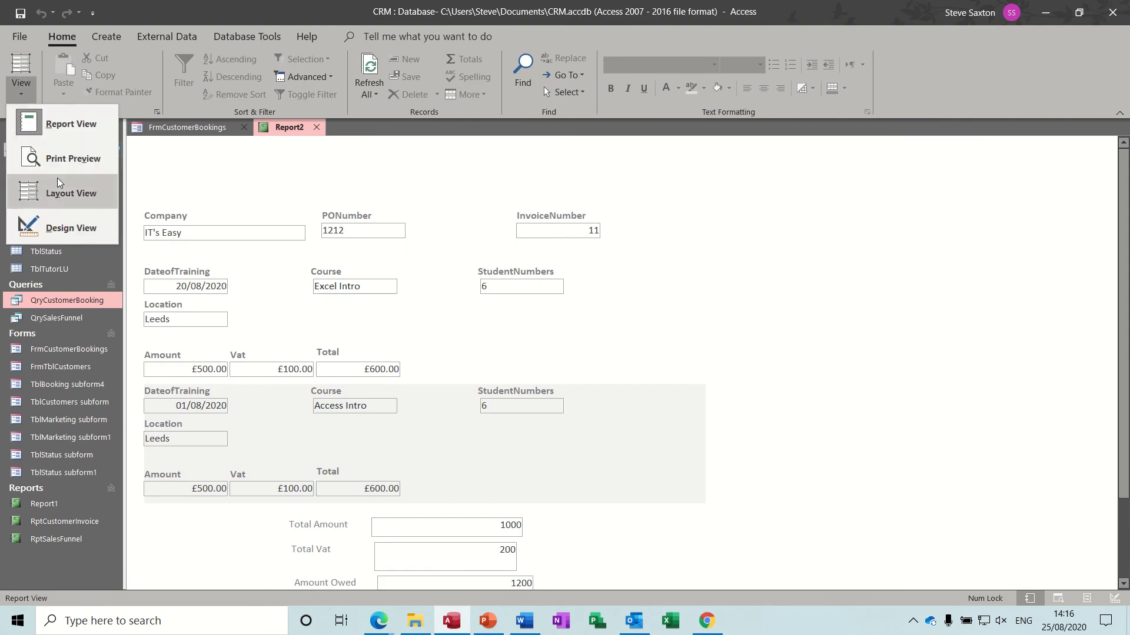
click(62, 227)
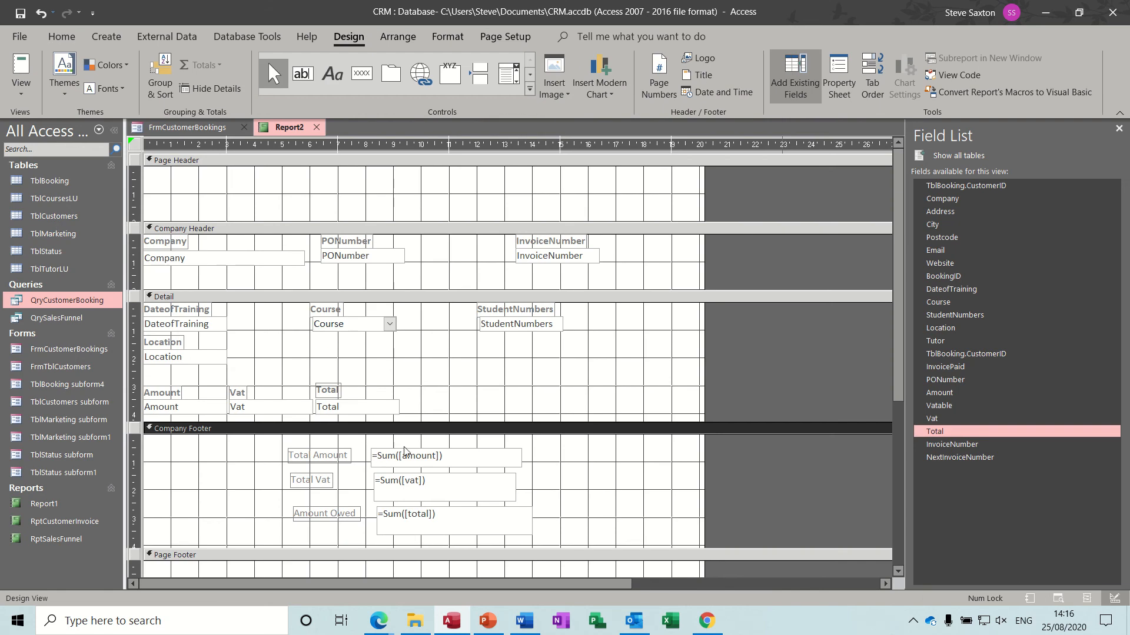
Set the format of the three sum text boxes in the Company Footer to Currency.
drag(404, 452, 461, 539)
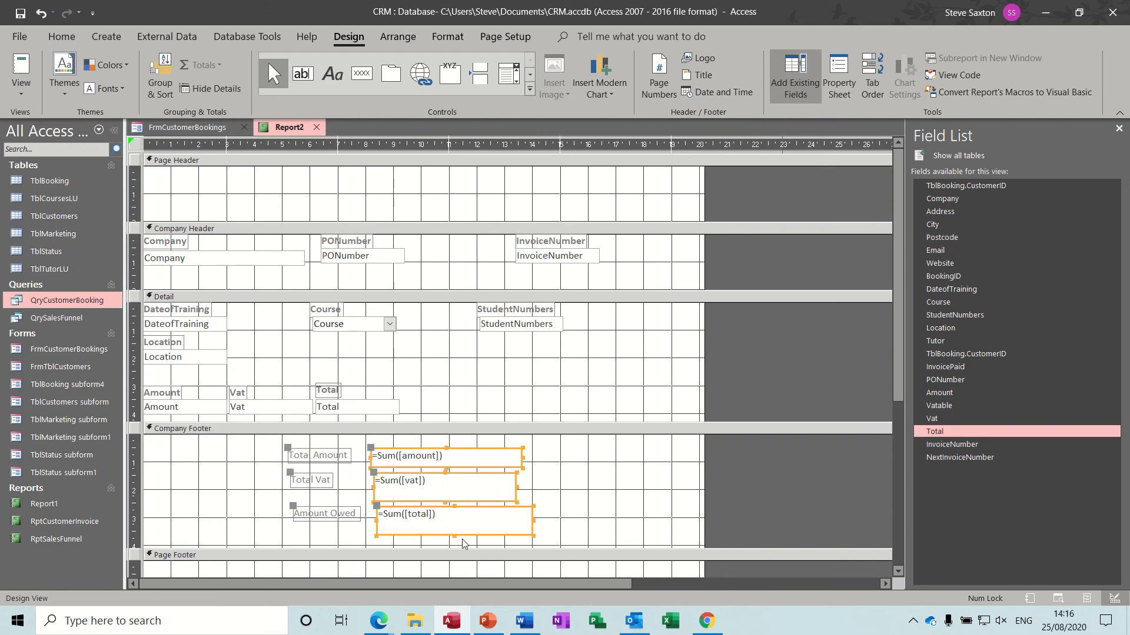
click(838, 67)
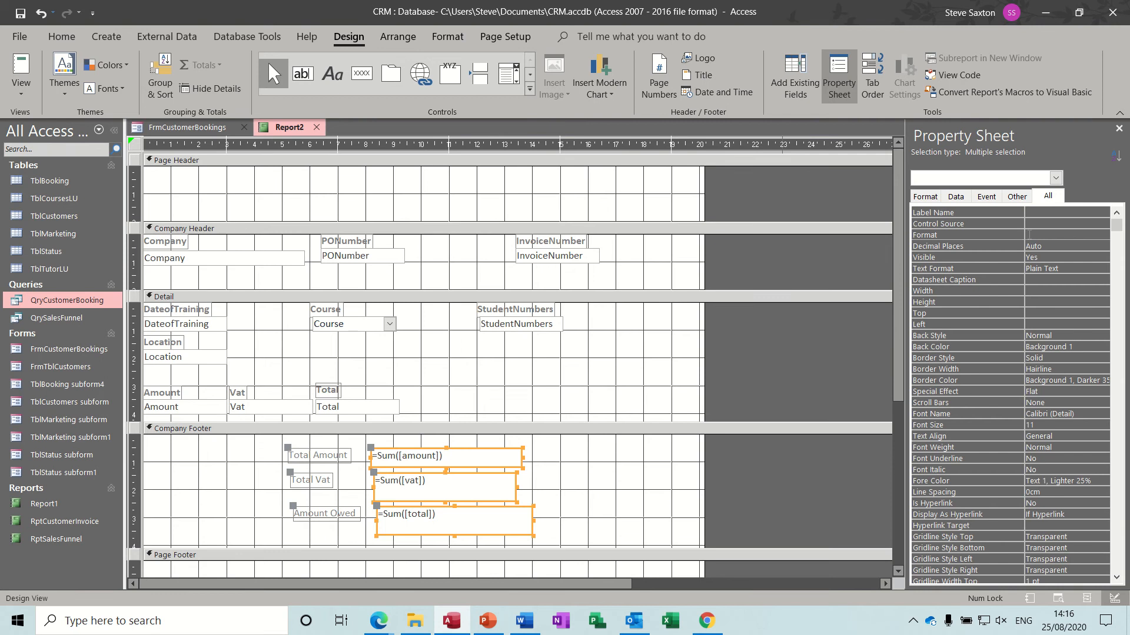
click(1065, 236)
click(1104, 236)
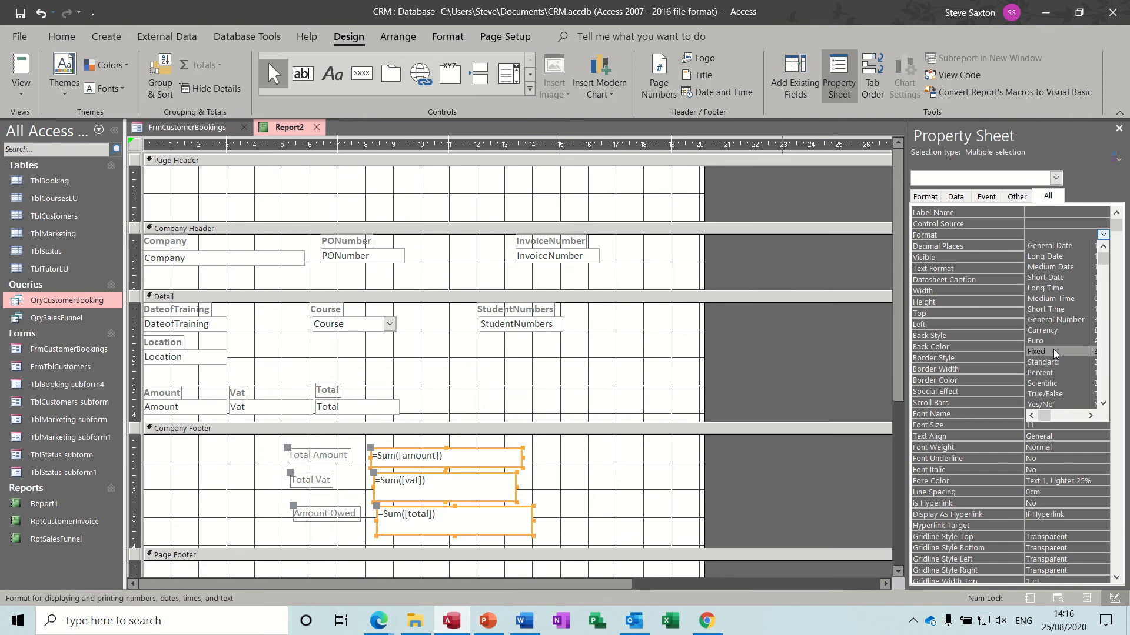
click(1053, 330)
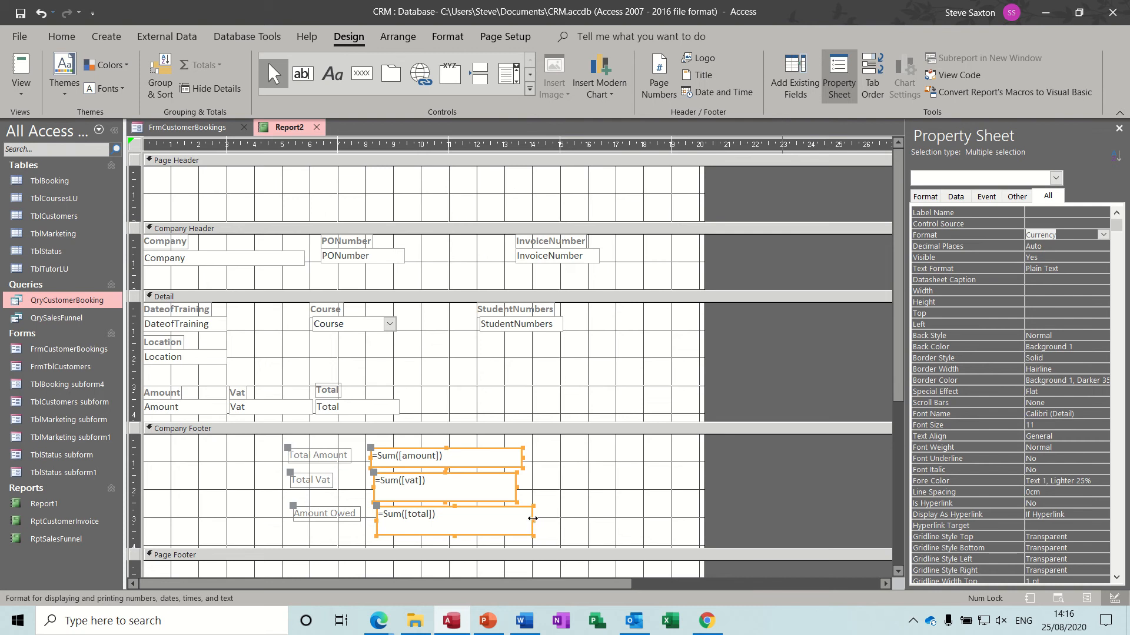
Move the three footer totals about 1.4 cm to the right and slightly up, and arrange them in a stacked layout.
click(492, 457)
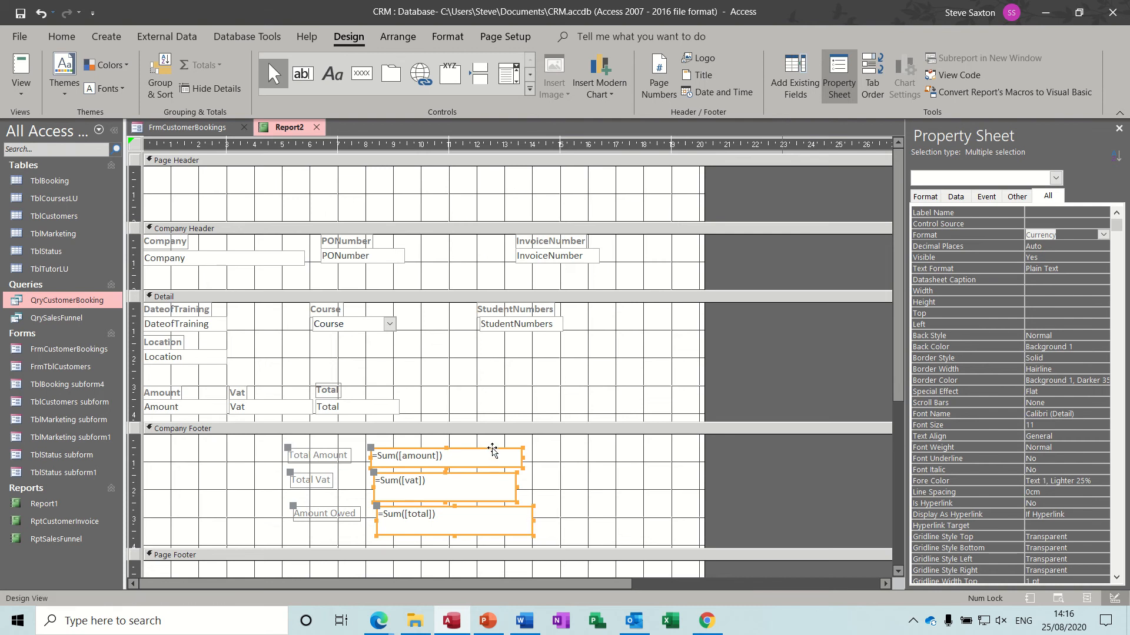
drag(492, 451, 531, 445)
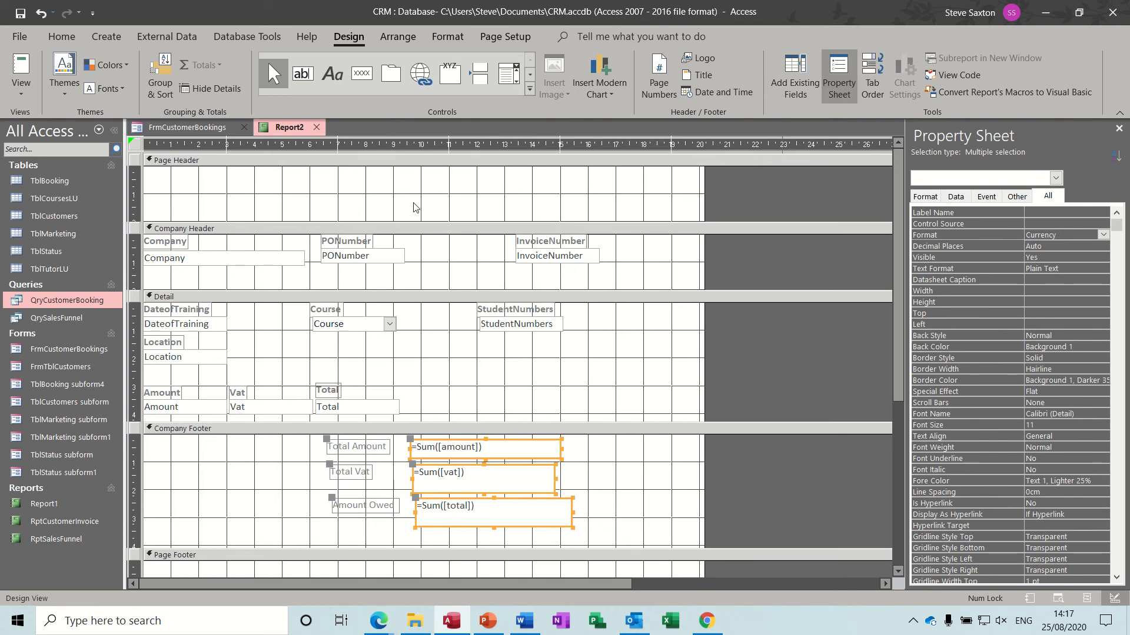
click(388, 41)
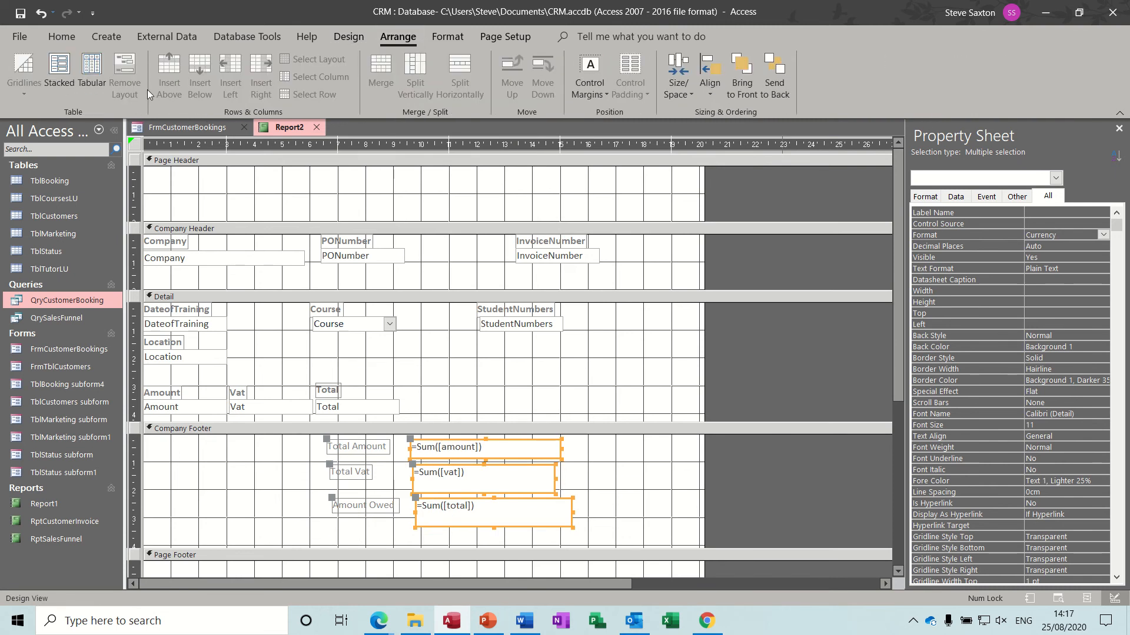
click(57, 73)
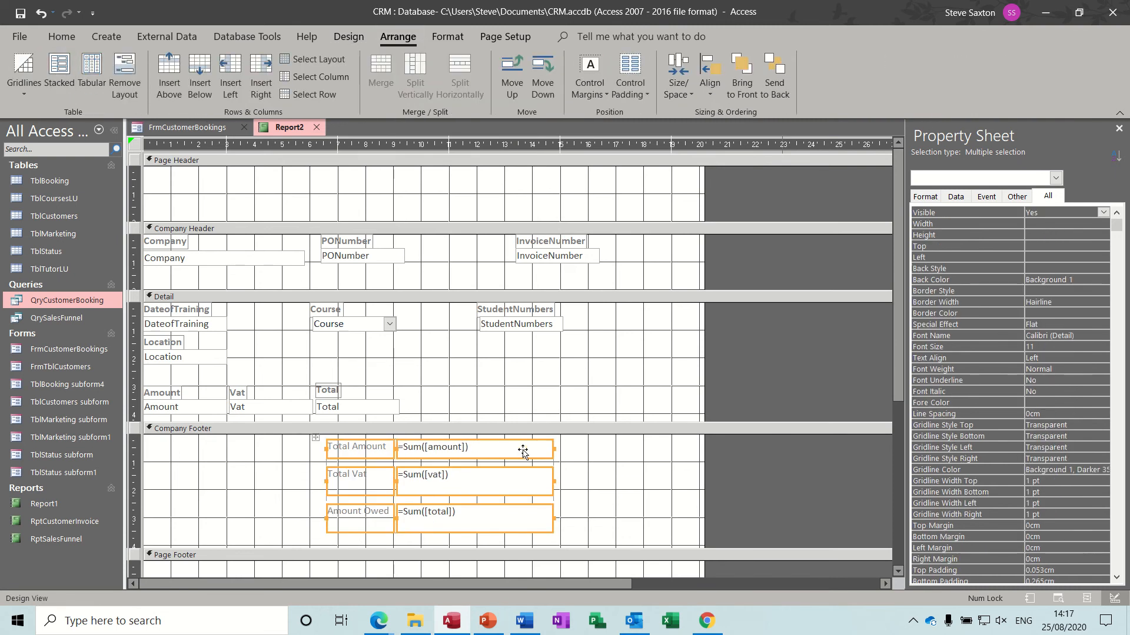
Reduce the height of the Amount Owed row and shrink the Total Vat row to about 0.8 cm high.
drag(474, 496, 475, 495)
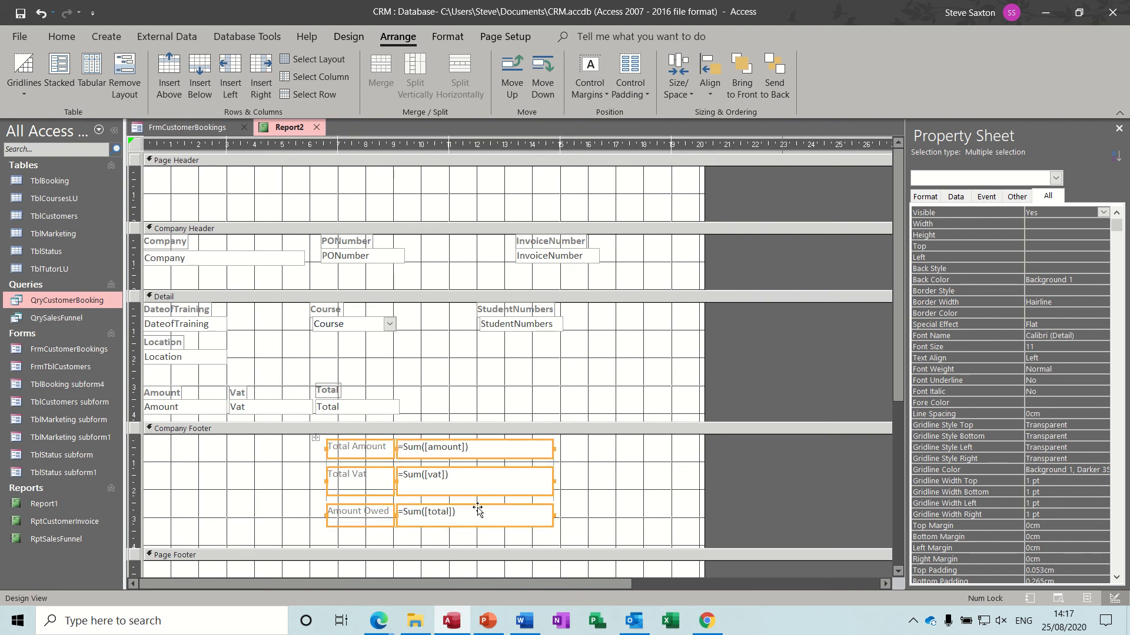
click(559, 499)
click(500, 491)
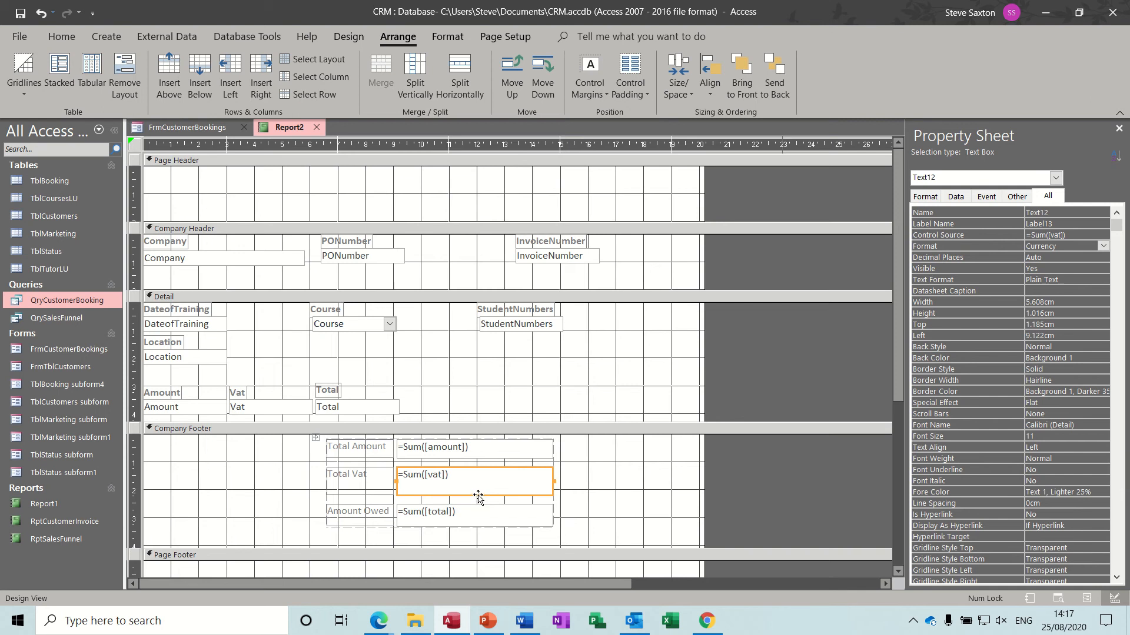
click(475, 489)
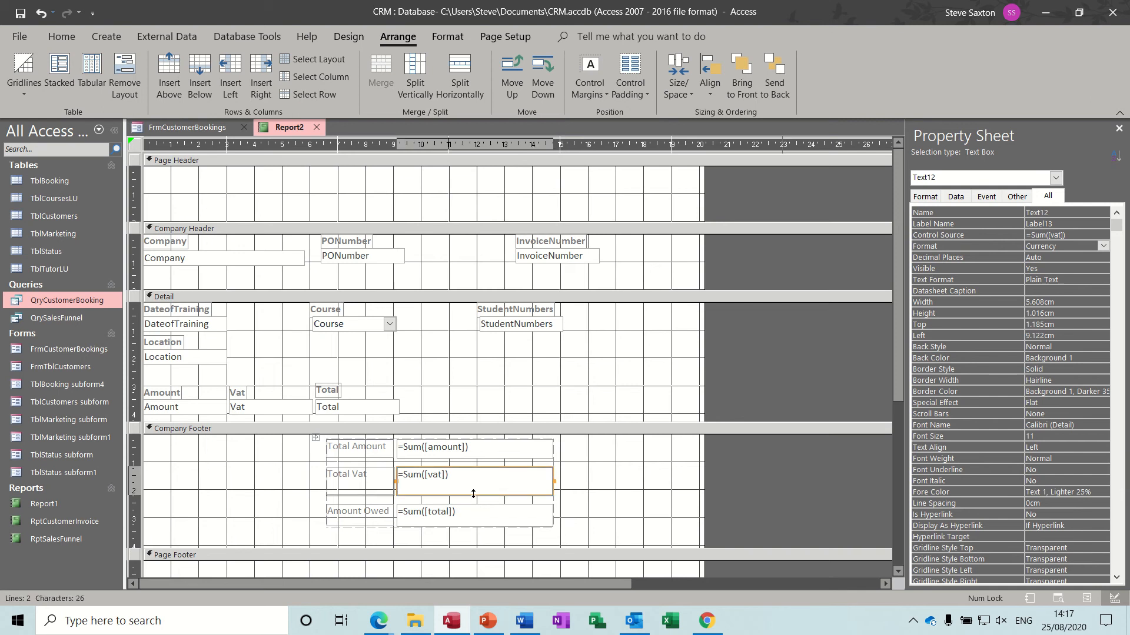
drag(475, 485, 475, 479)
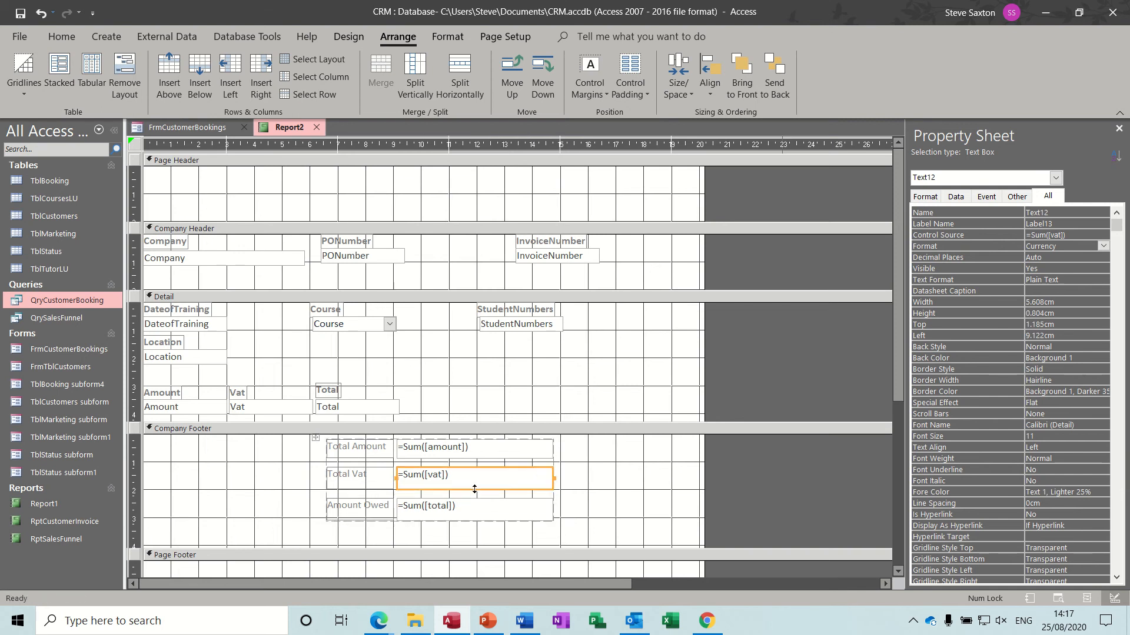
click(585, 512)
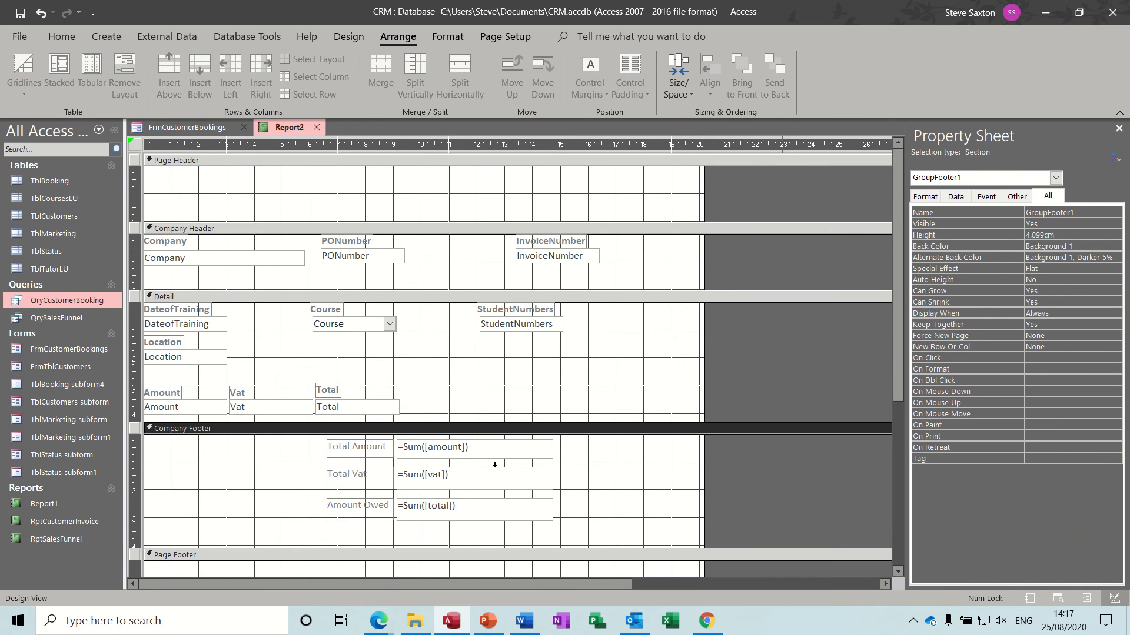
View the report for the invoice number again to check the totals' currency format and layout, and return to Design View.
click(359, 38)
click(24, 69)
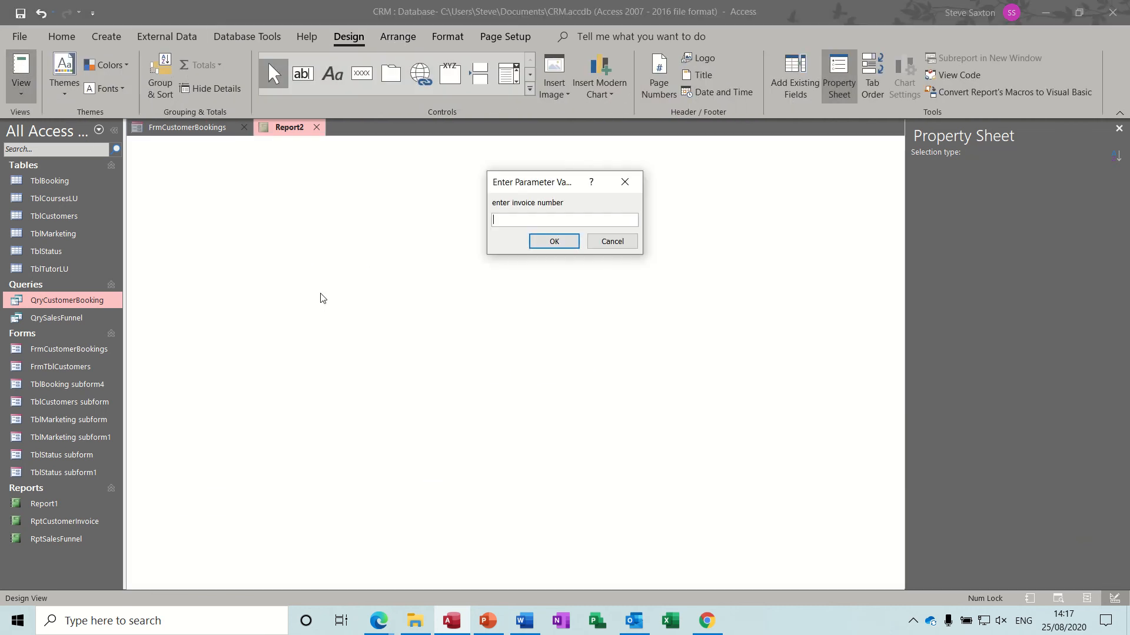
key(Return)
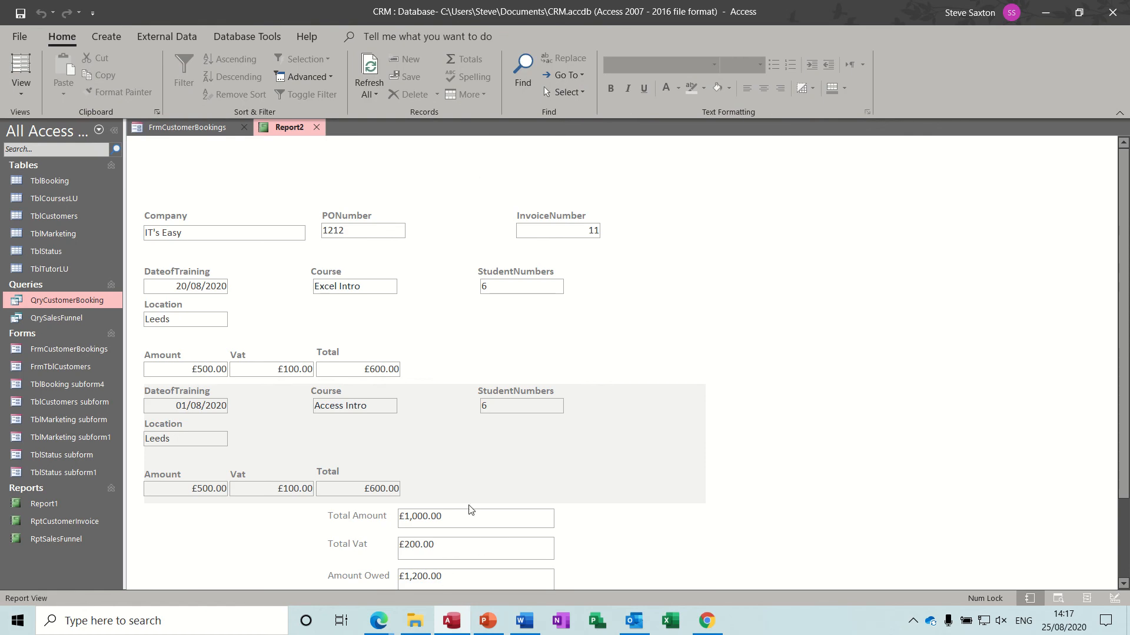
click(18, 93)
click(55, 227)
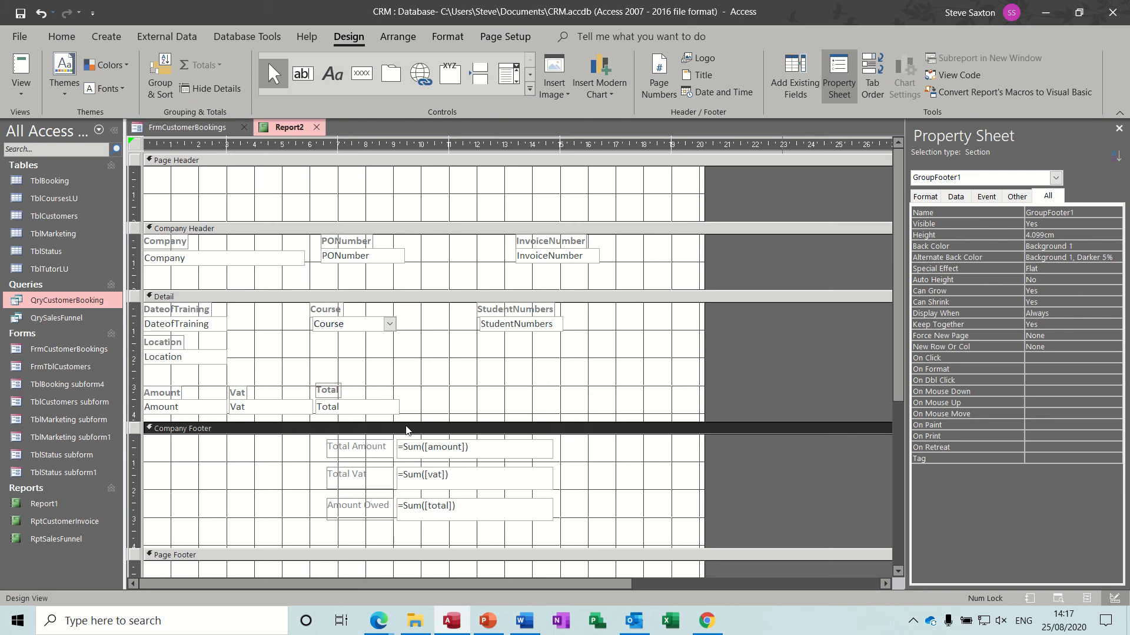
Move the whole stacked totals block down about 0.5 cm within the Company Footer.
drag(290, 446, 564, 526)
key(Down)
key(Down)
key(Down)
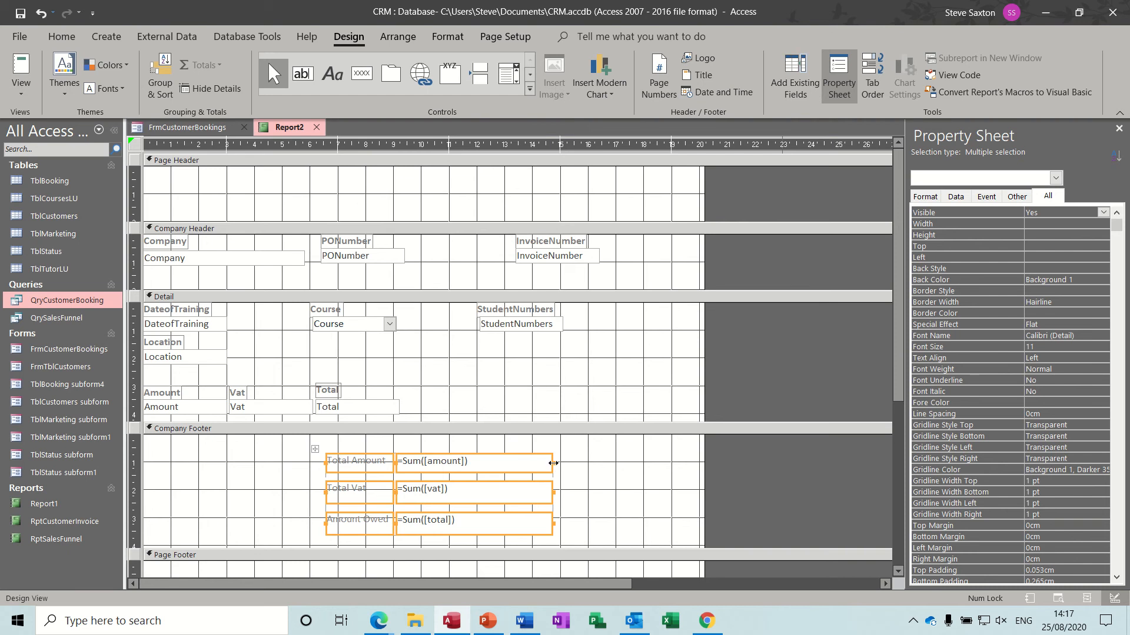
Widen the label column of the stacked footer totals and narrow the three sum boxes to about 2.9 cm.
mouse_move(553, 463)
mouse_down()
mouse_move(447, 462)
mouse_move(560, 463)
mouse_up()
click(625, 474)
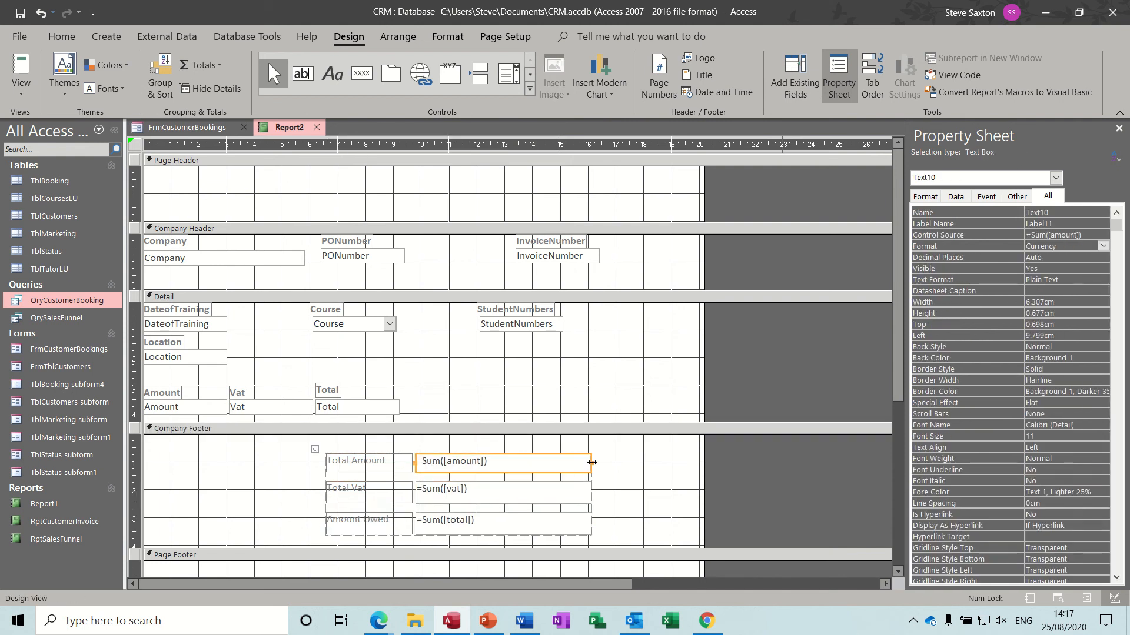
drag(592, 462, 498, 461)
click(625, 462)
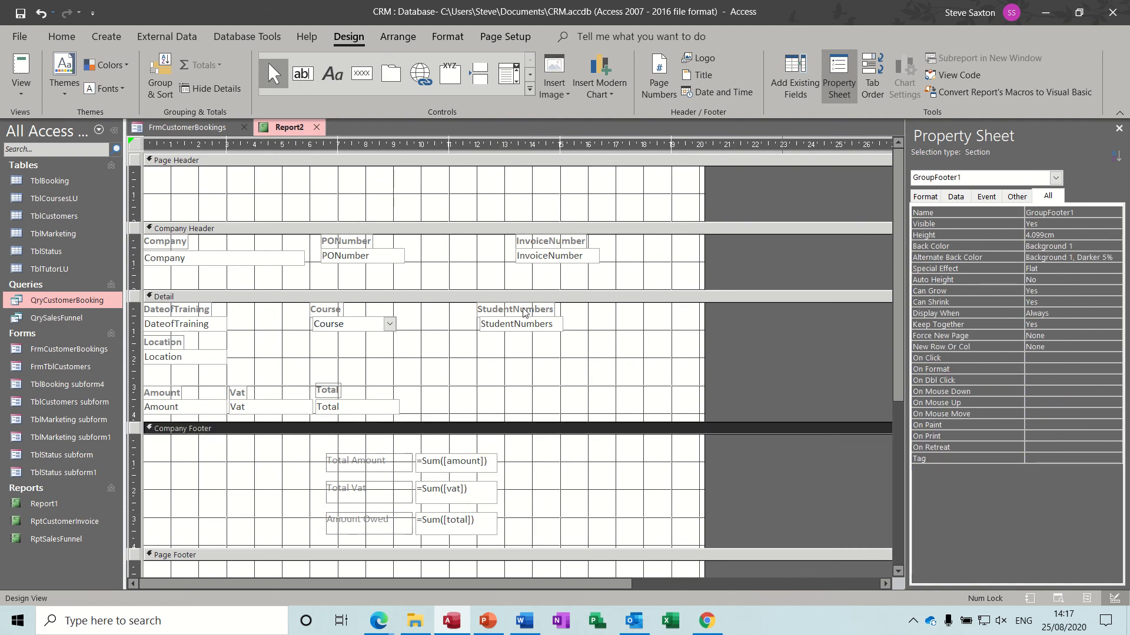
Draw a rectangle about 7.2 by 3.5 cm beside the totals in the Company Footer and fill it with grey, Background 1, Darker 25%.
click(530, 88)
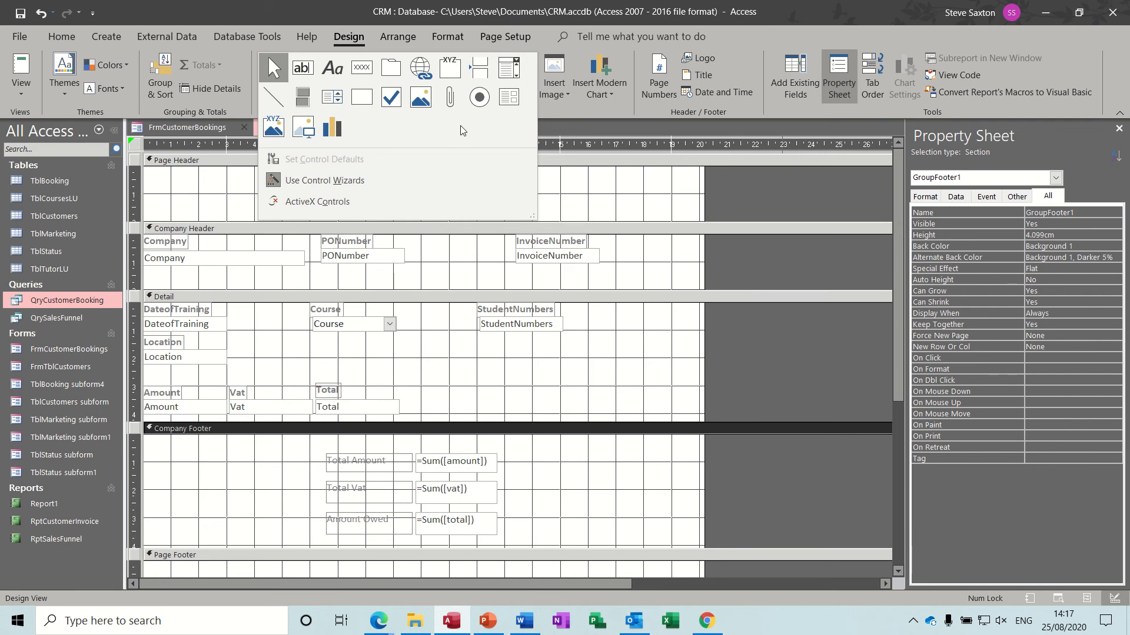
click(361, 96)
drag(534, 451, 735, 547)
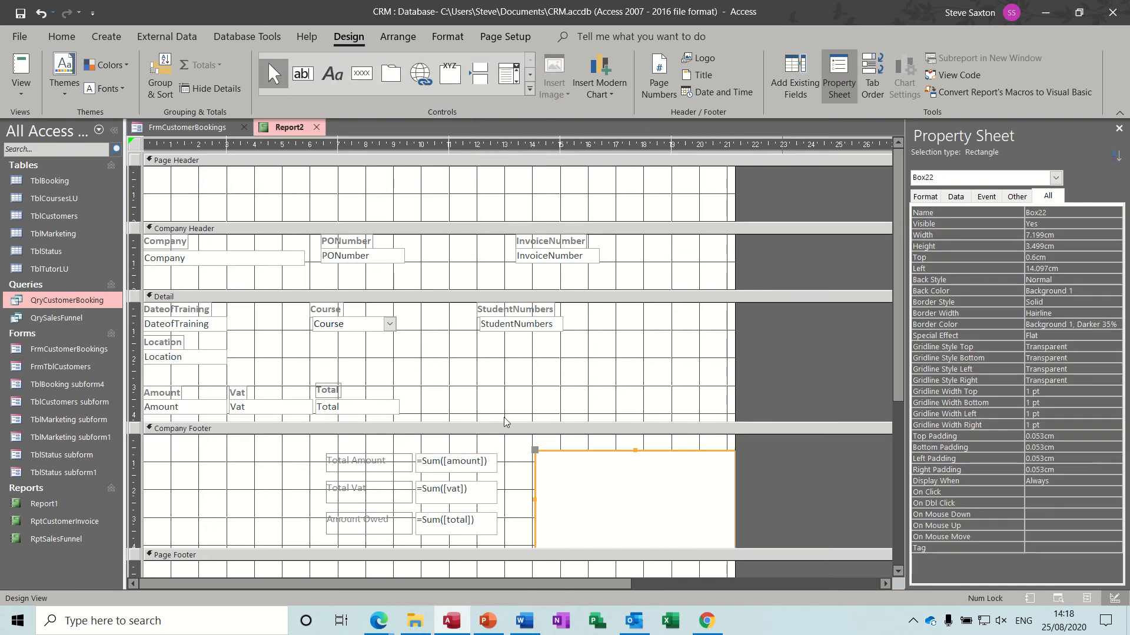
click(438, 36)
click(202, 88)
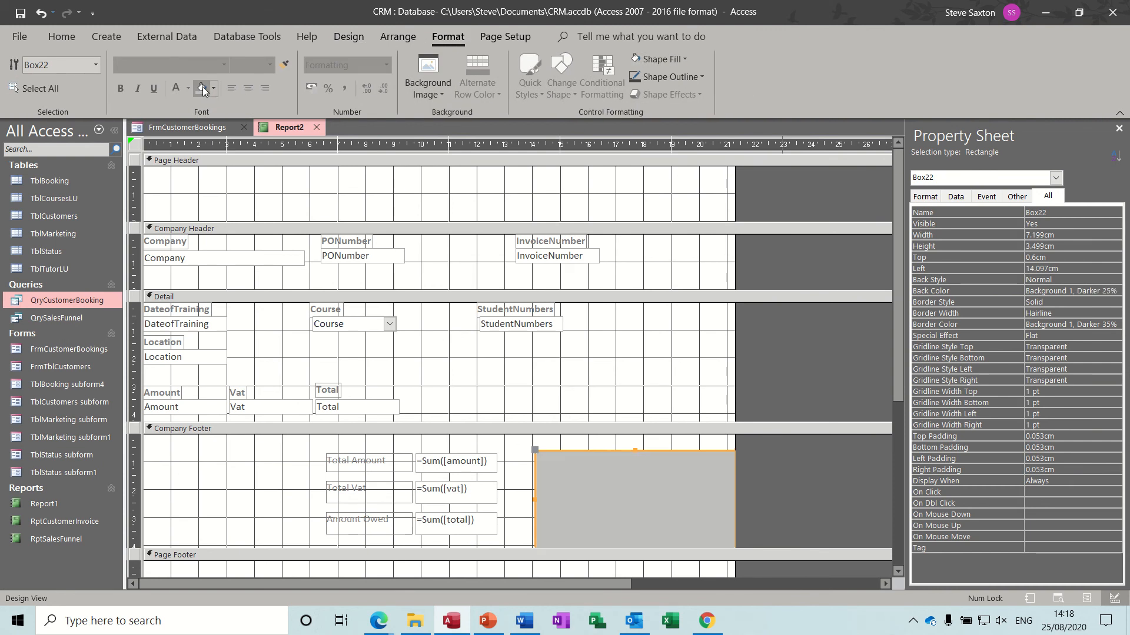
Move the three stacked totals with their labels onto the grey rectangle and bring them to the front.
drag(314, 442, 513, 548)
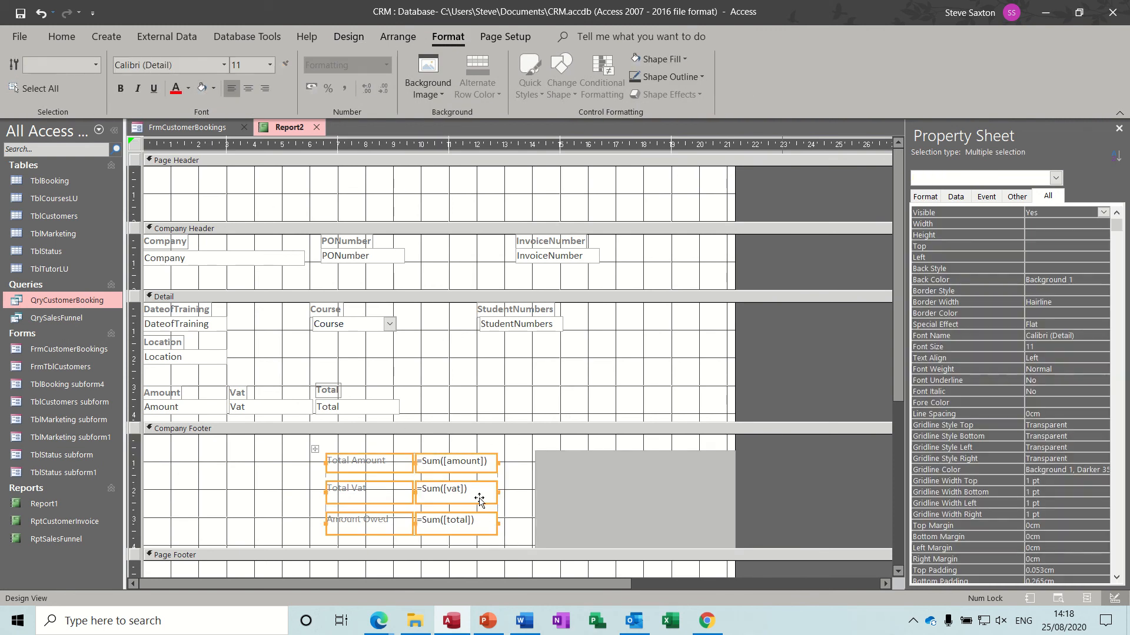
drag(482, 502, 704, 507)
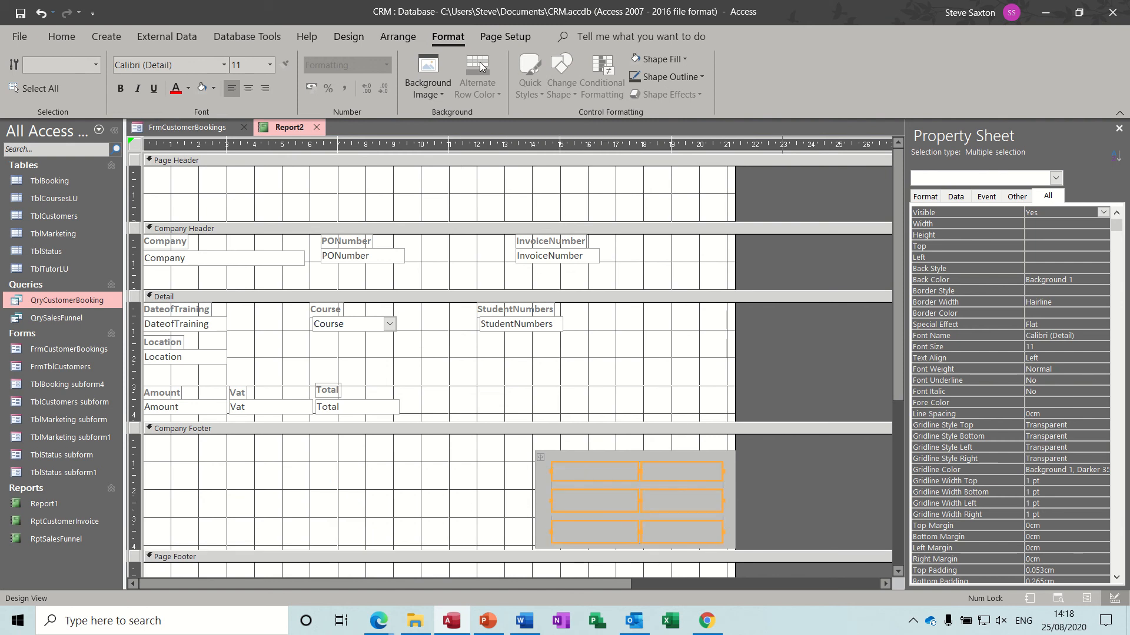
click(349, 36)
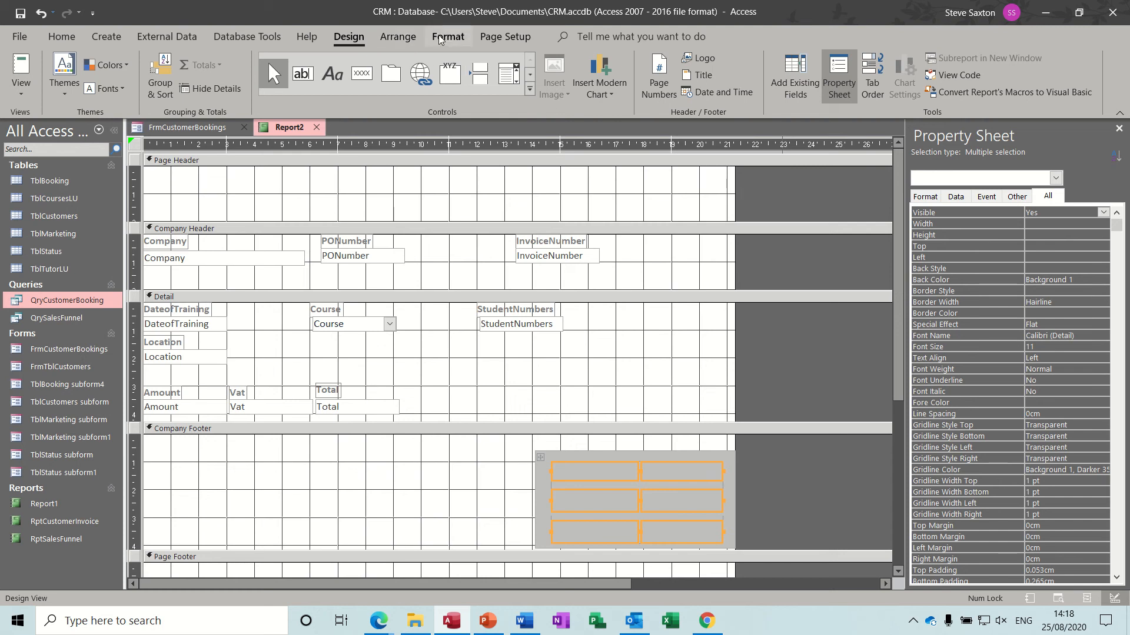
click(414, 39)
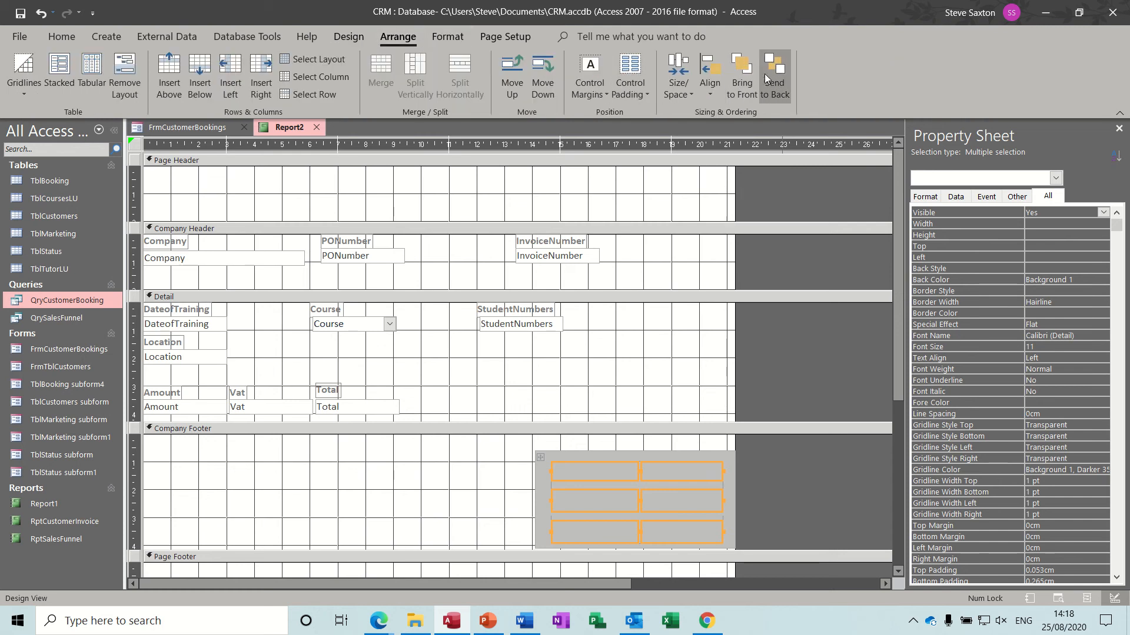
click(748, 82)
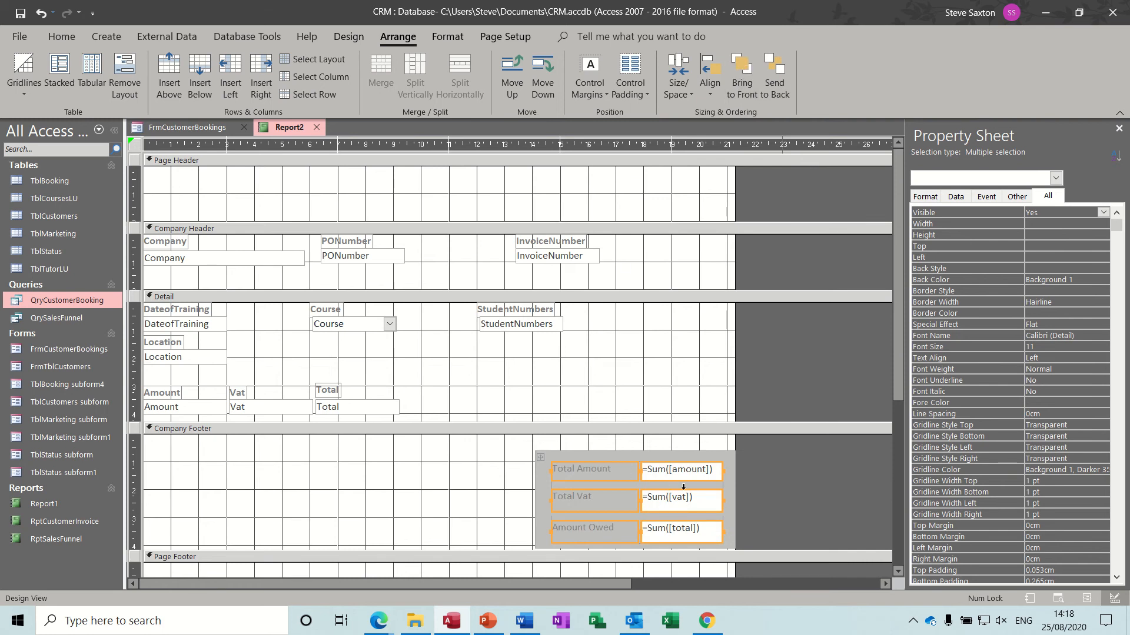
click(480, 481)
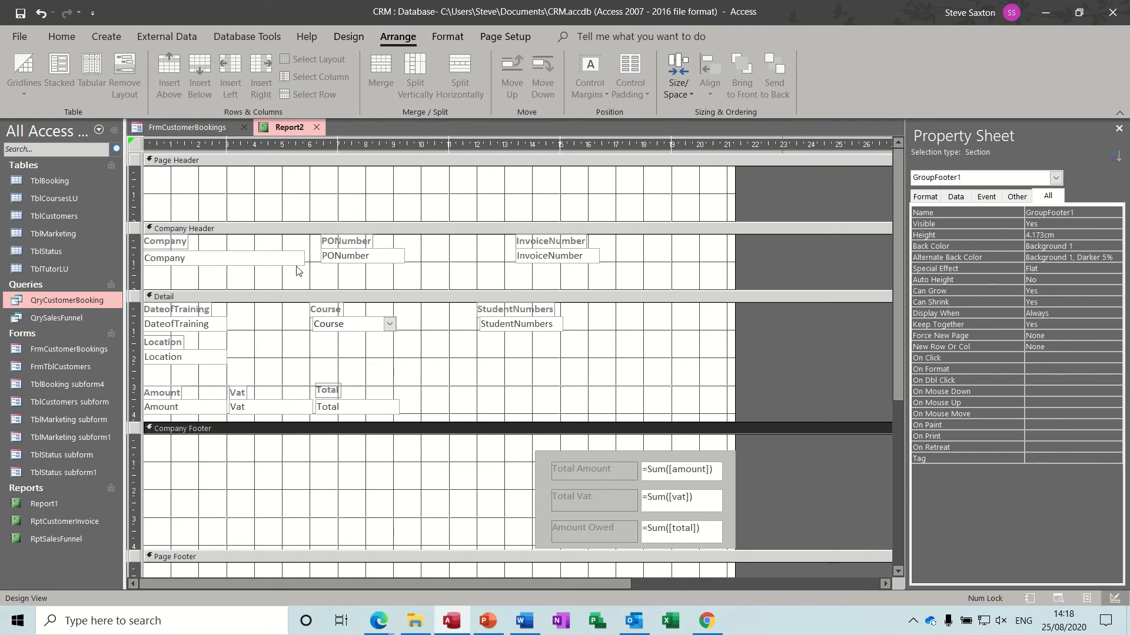
Add a text box about 4 by 1 cm in the empty left part of the Company Footer with the expression =sum([studentnumbers]).
click(348, 36)
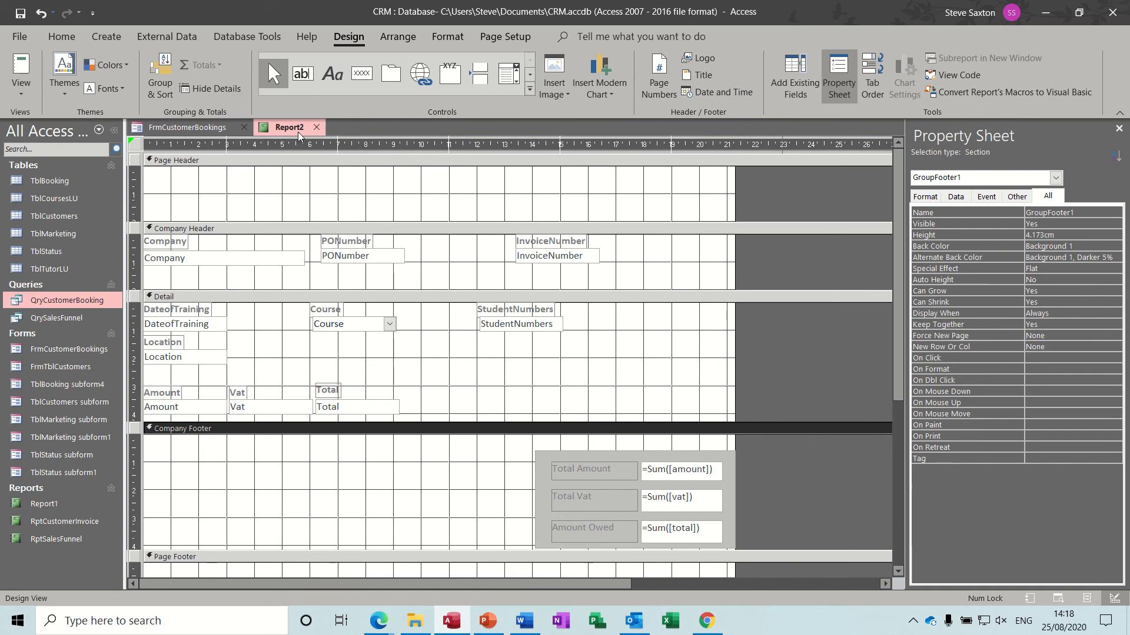
click(302, 73)
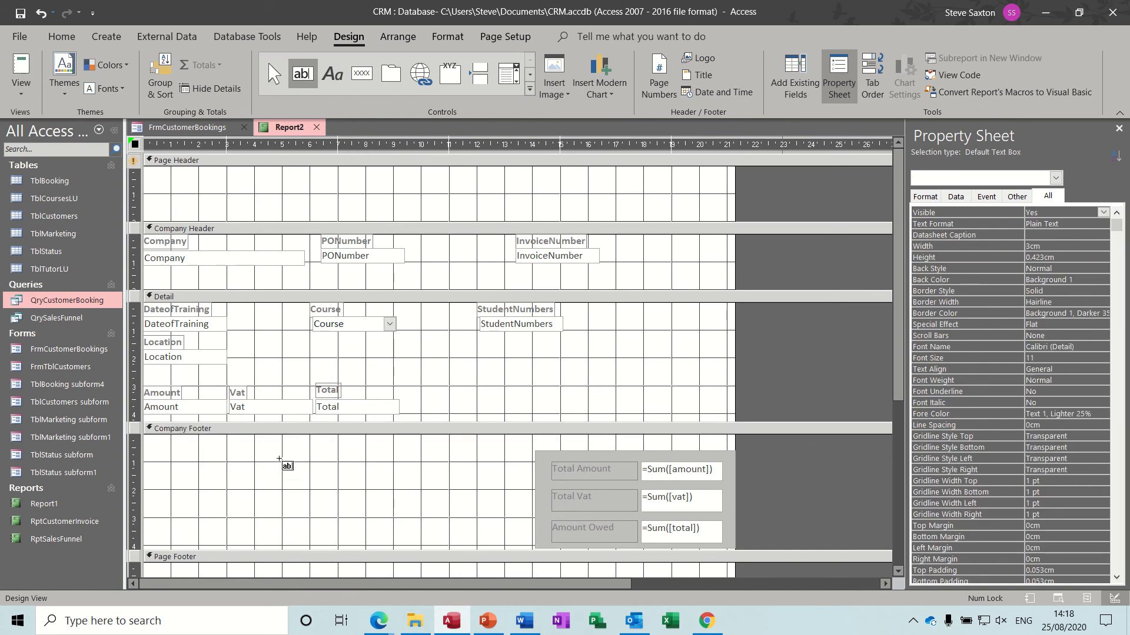
drag(280, 460, 391, 489)
click(362, 476)
text(=)
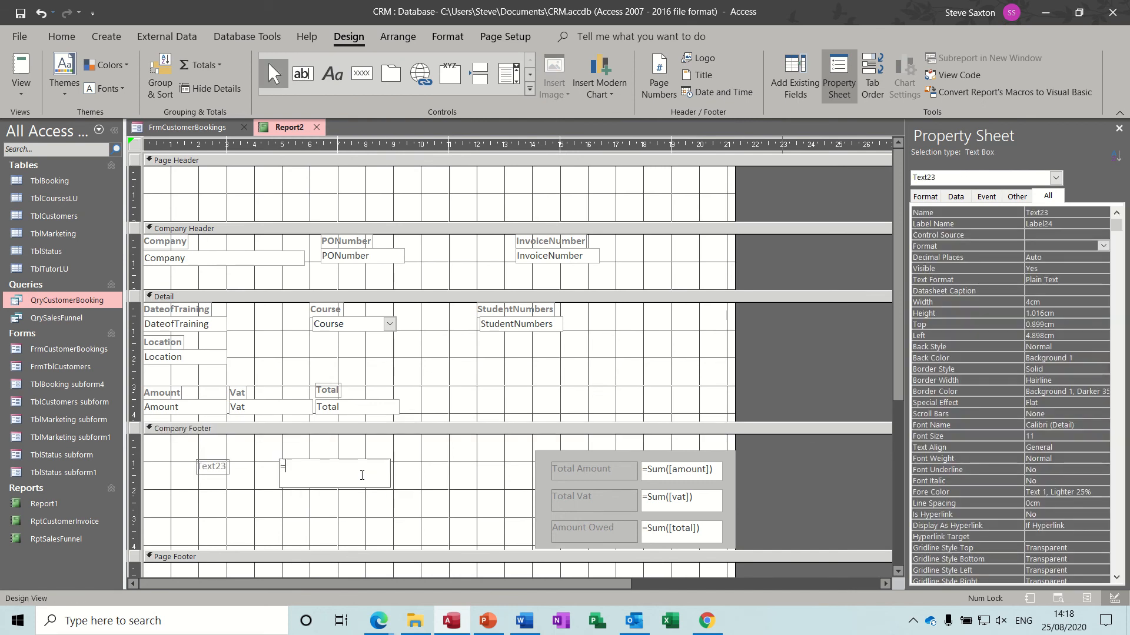
text(sum([studentnumbers)
click(443, 475)
Change the caption of the student sum box's label to Total Students.
click(224, 466)
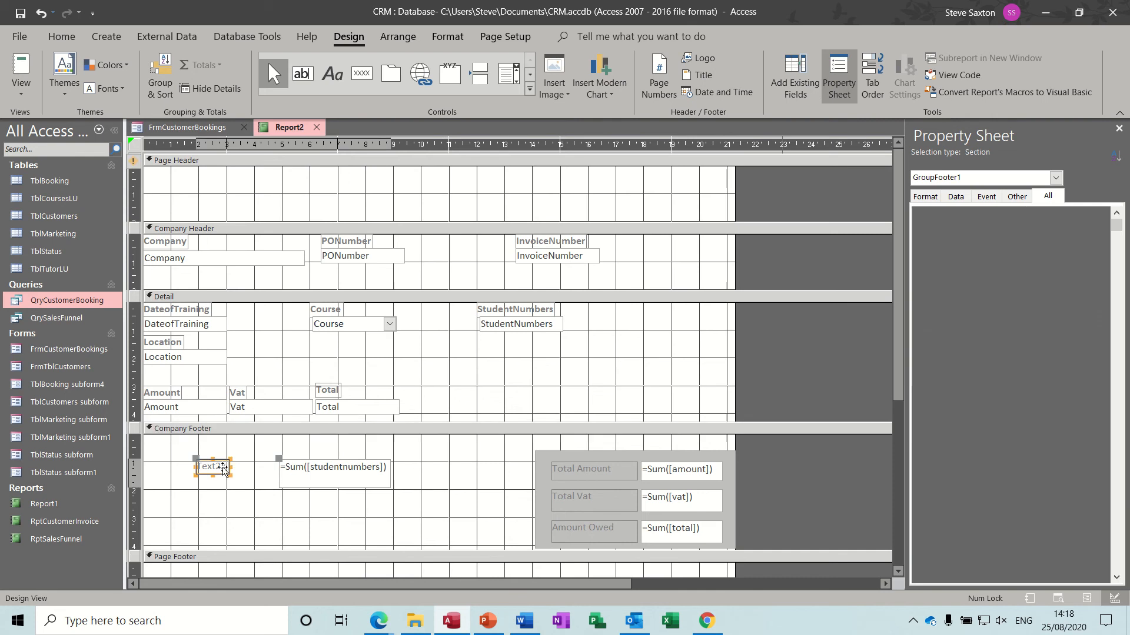
drag(227, 466, 200, 466)
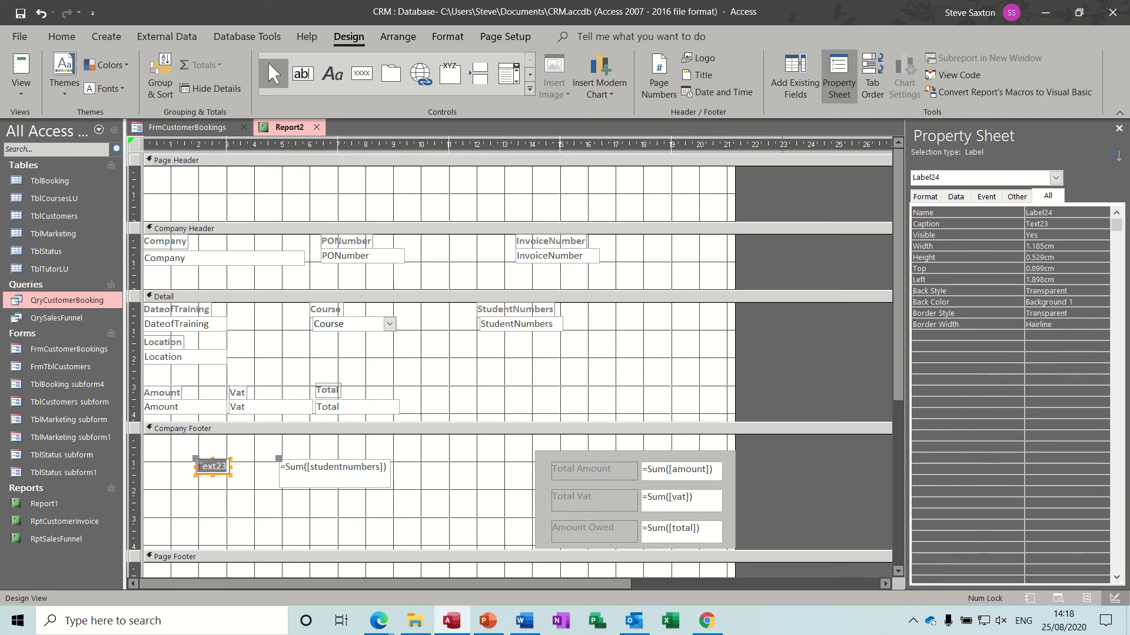
text(Total)
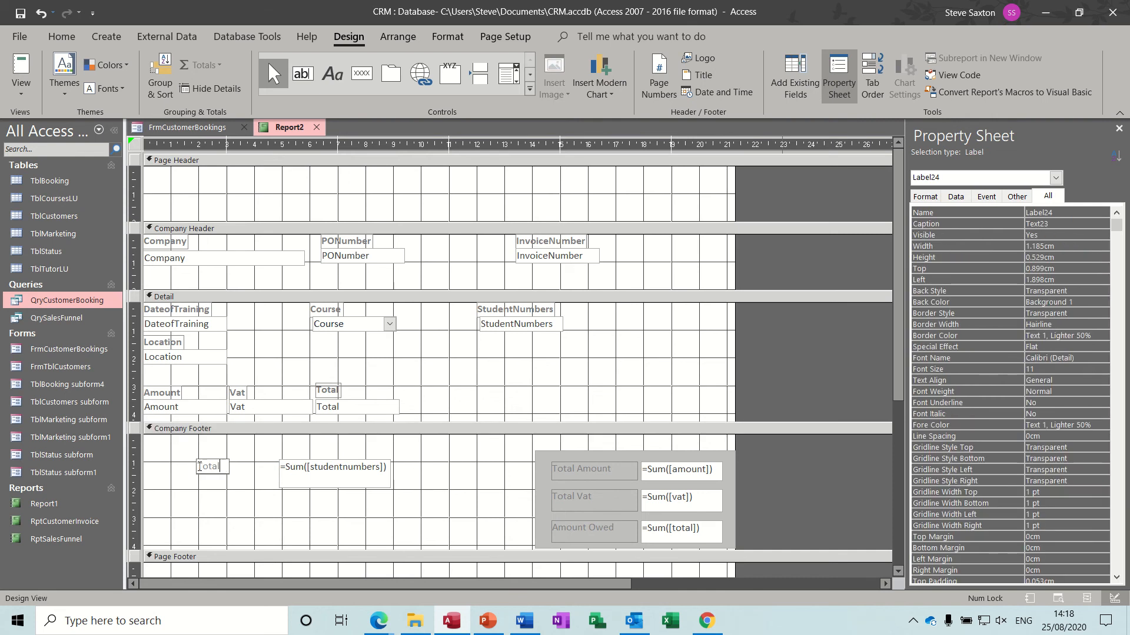
text( Students)
click(296, 509)
View the report for the invoice number to check the student total and the grey totals block, and return to Design View.
click(30, 71)
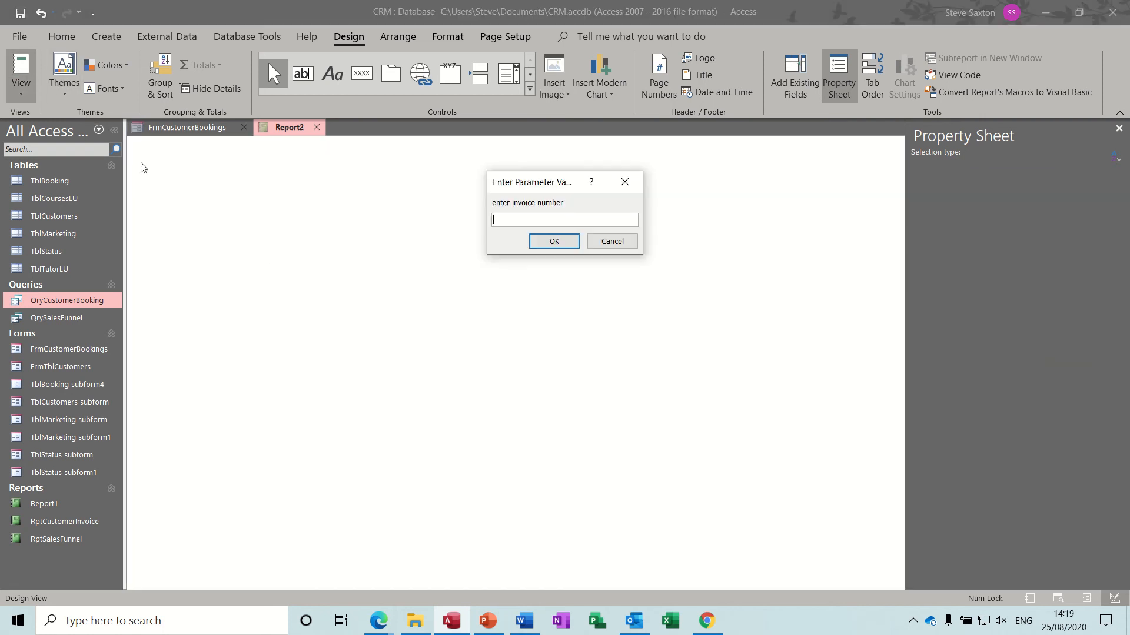
text(11)
key(Return)
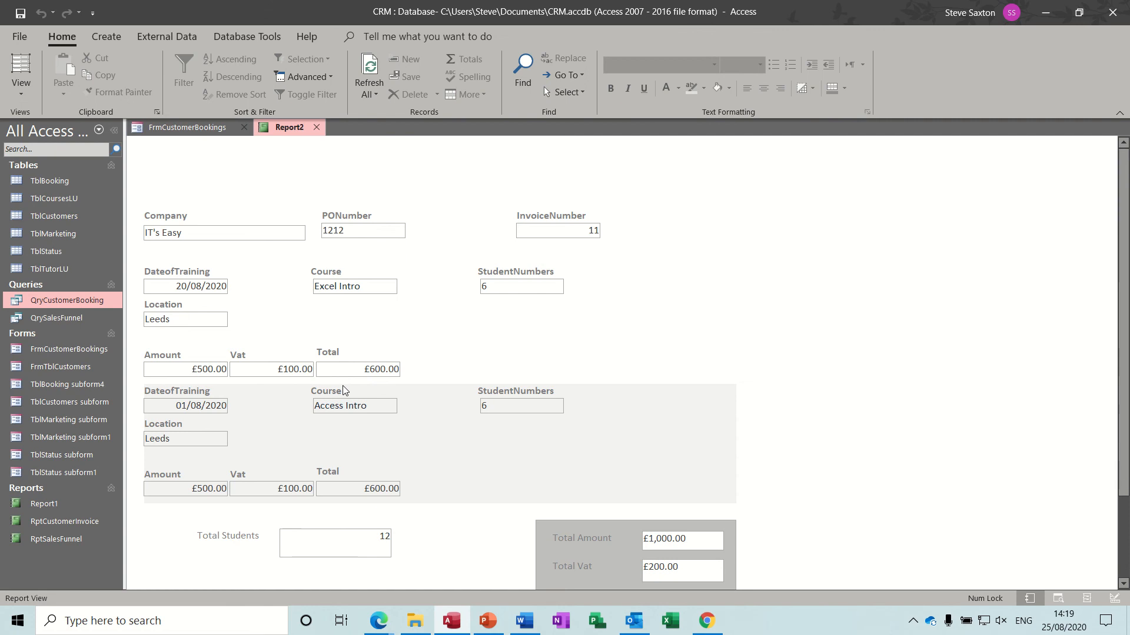
scroll(1121, 253, down, 3)
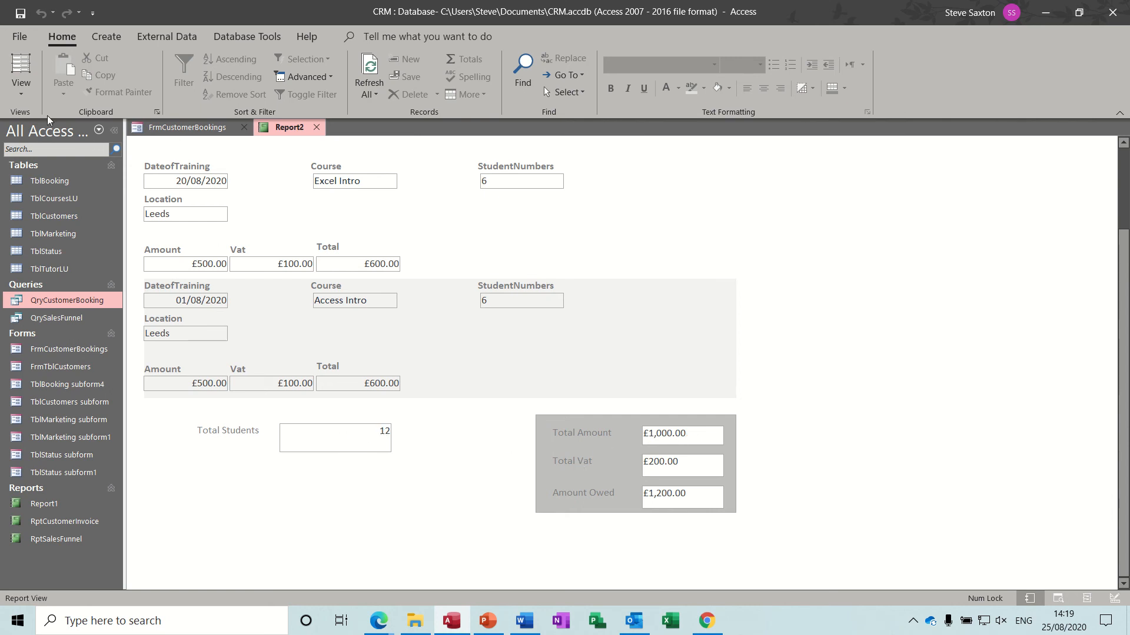
click(36, 103)
click(53, 229)
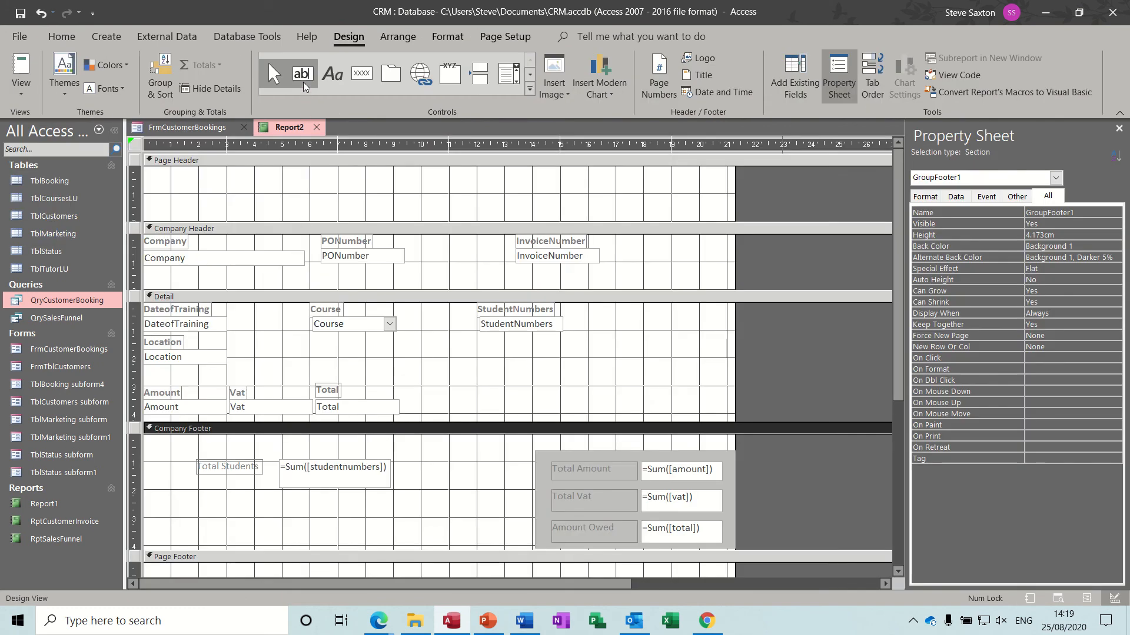
Add a text box about 4.1 by 1 cm below the Total Students box and caption its label Price per Student.
click(302, 82)
drag(280, 493, 394, 521)
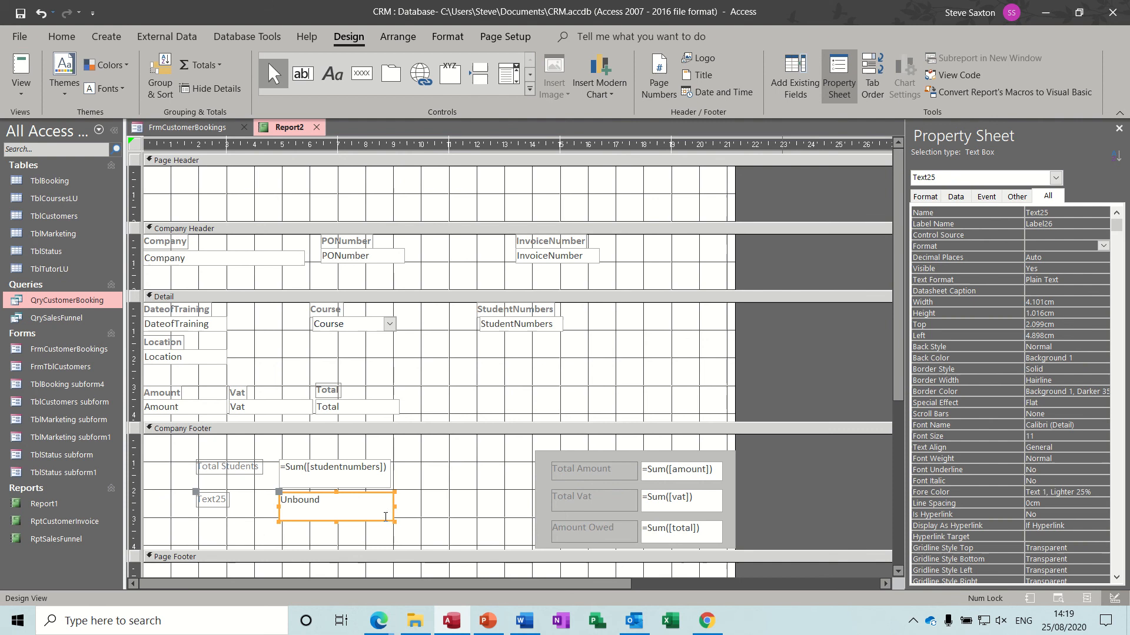
click(228, 500)
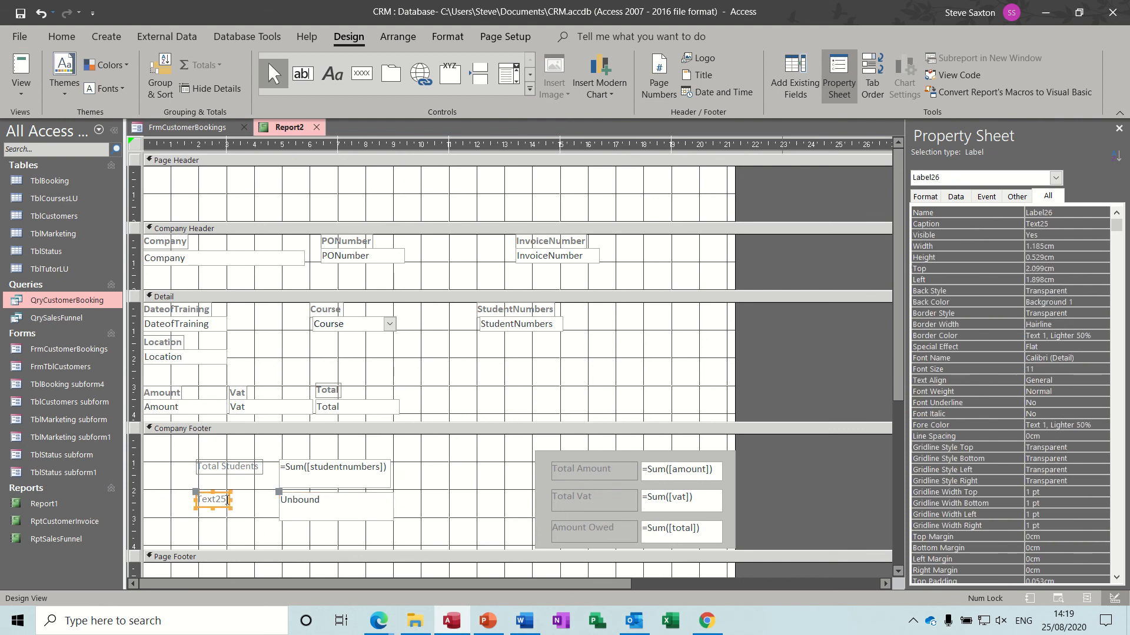
double_click(227, 500)
text(Price per Student)
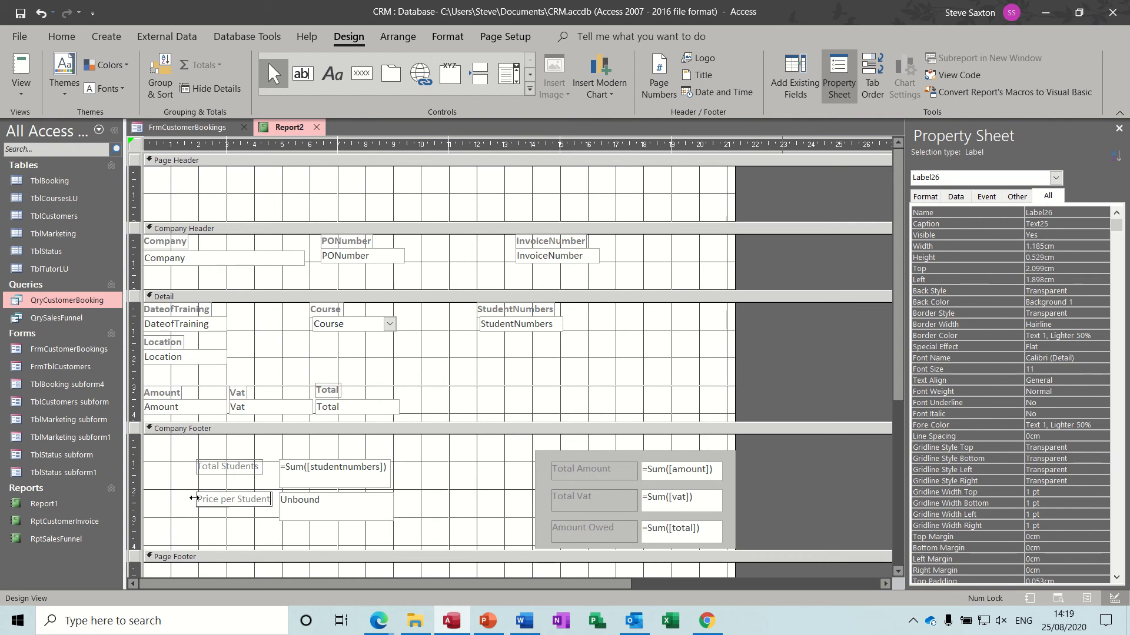
click(354, 506)
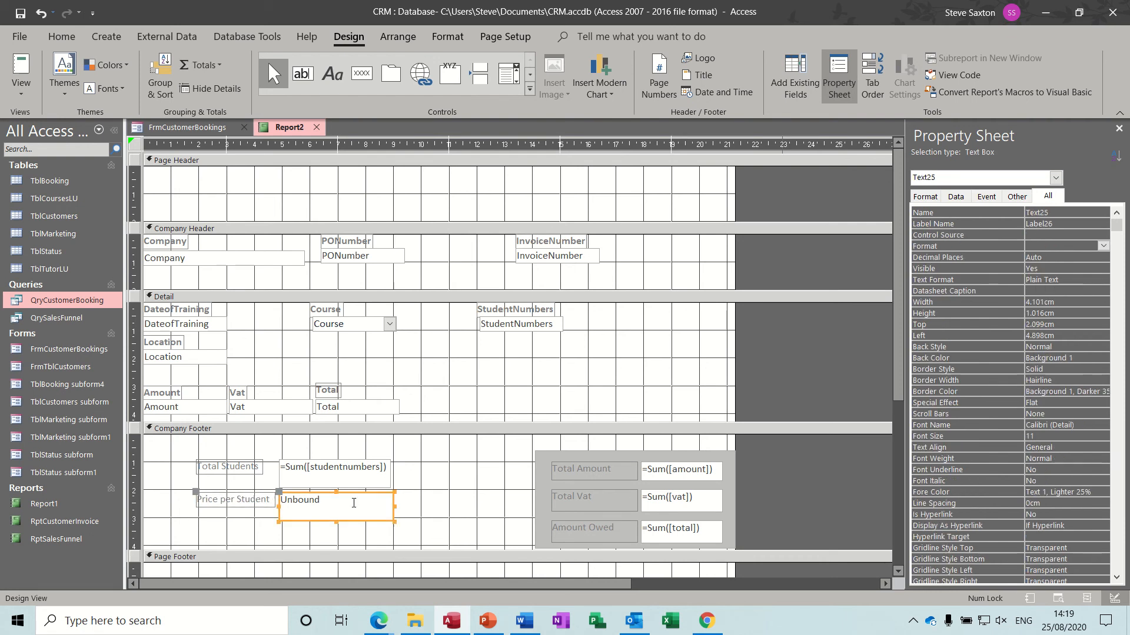
Rename the Total Students text box as students.
click(385, 482)
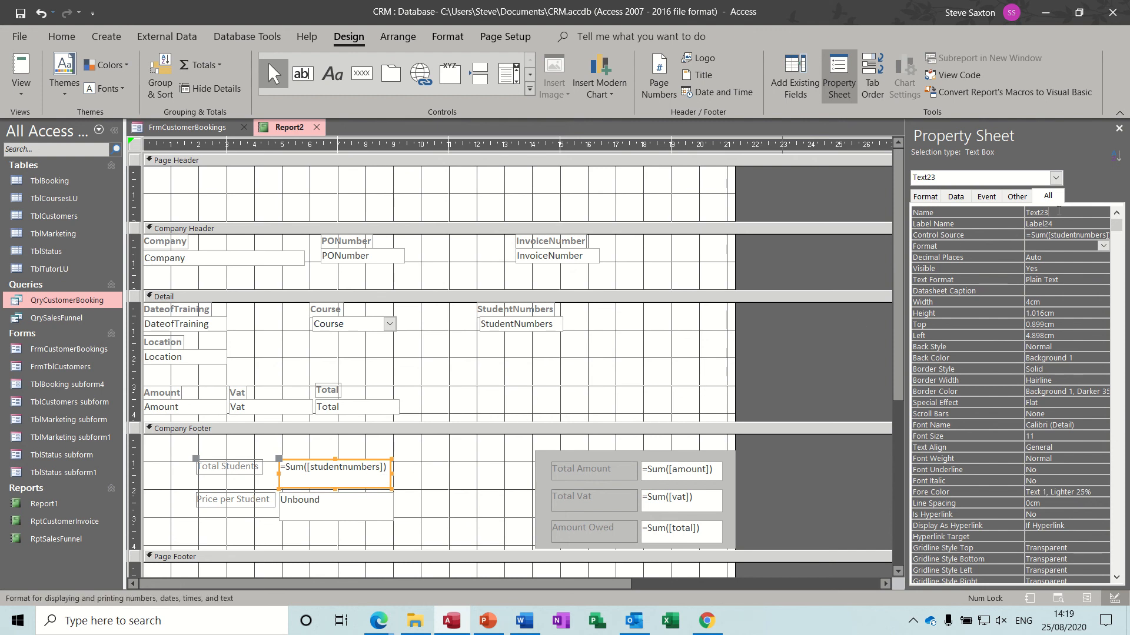
click(1024, 213)
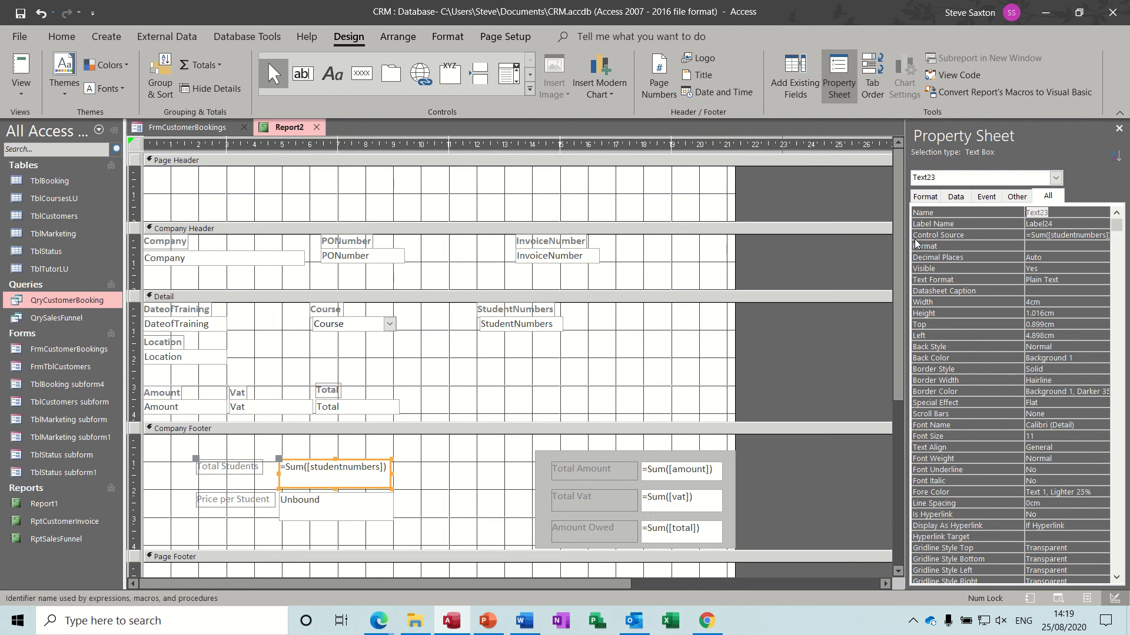
text(students)
Rename the Total Amount text box on the grey rectangle as total.
click(701, 474)
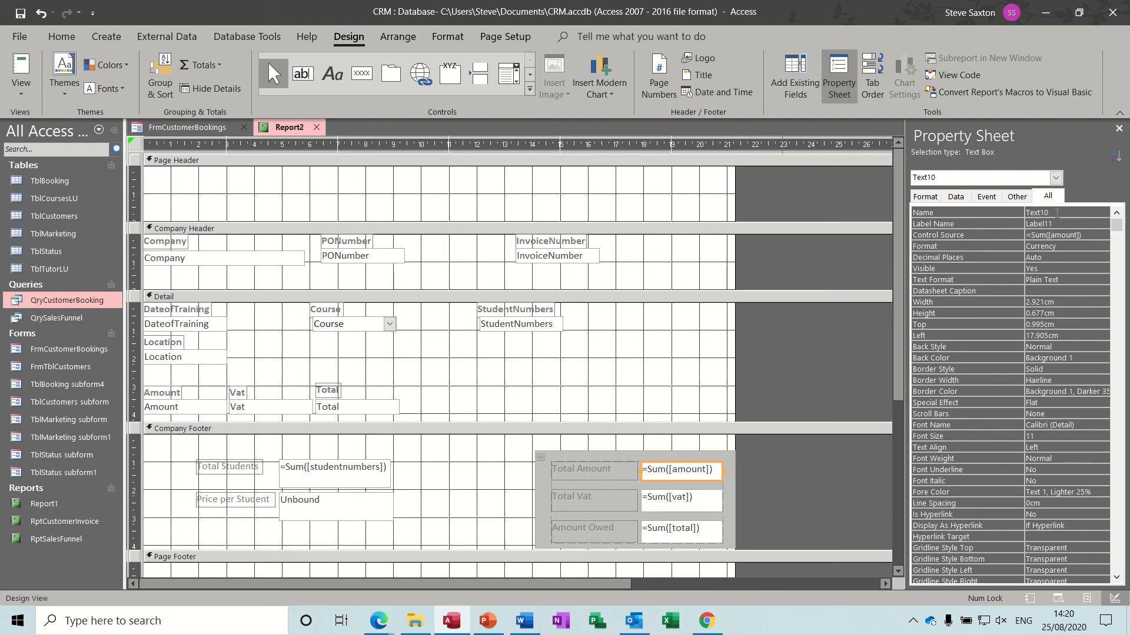
click(1008, 211)
text(tot)
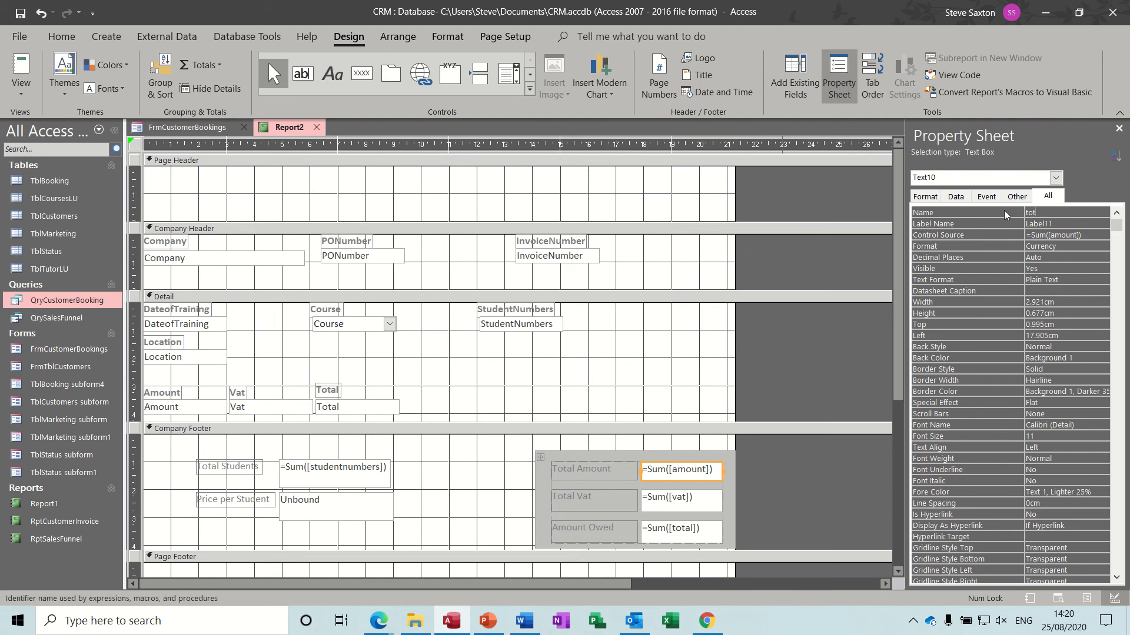
text(al)
click(489, 510)
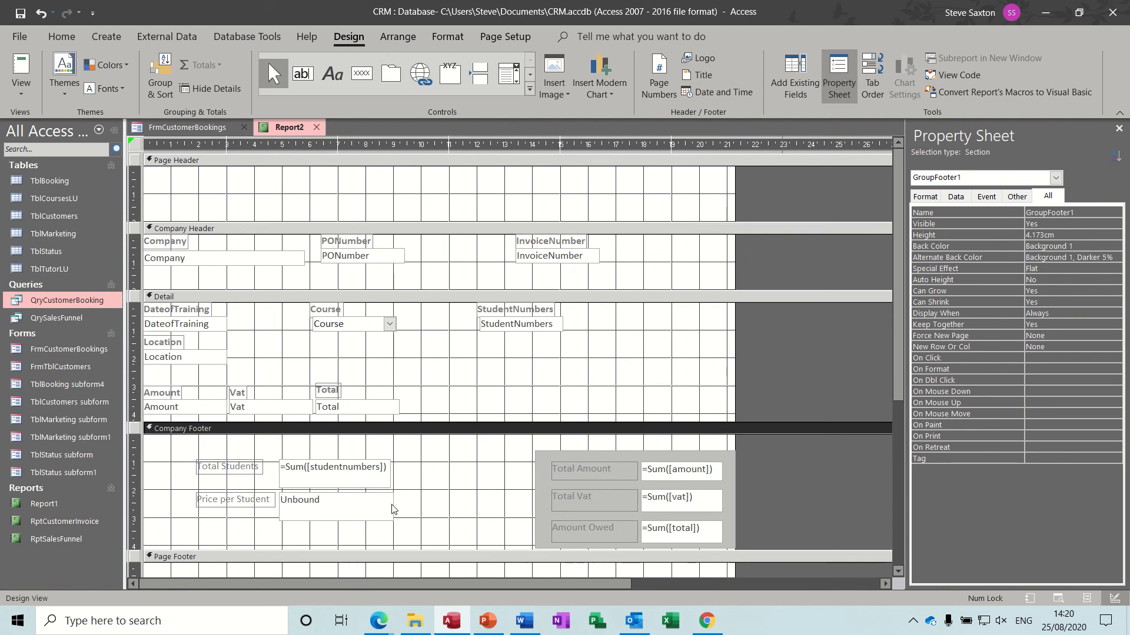
Enter the expression =[total]/[students] in the Price per Student box, correcting the bracket before students.
click(374, 507)
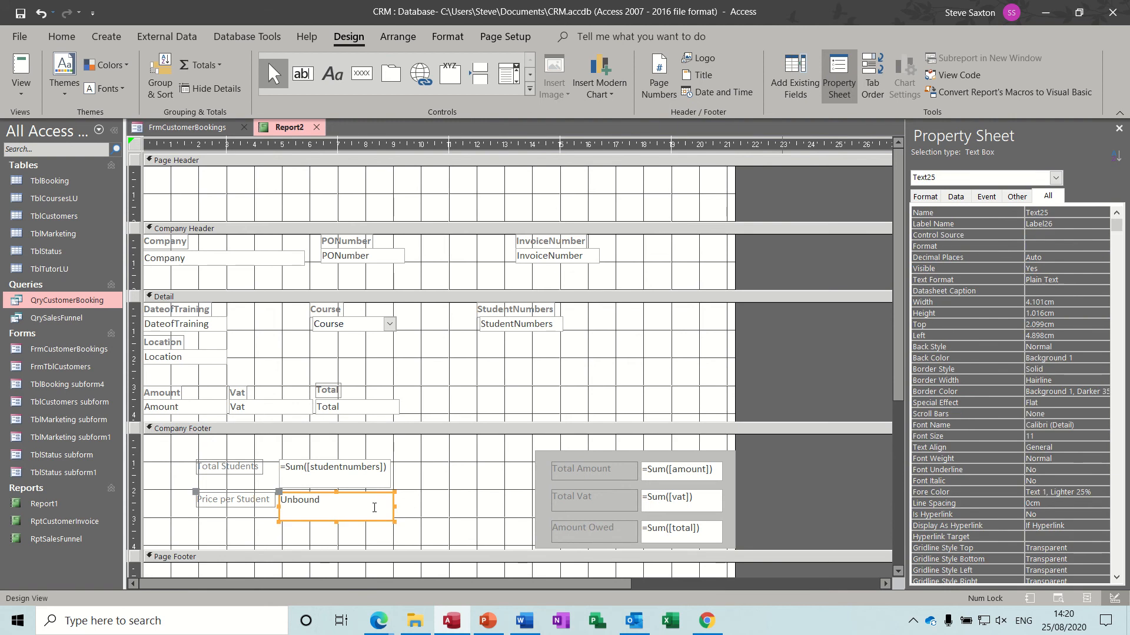
click(375, 507)
text(=)
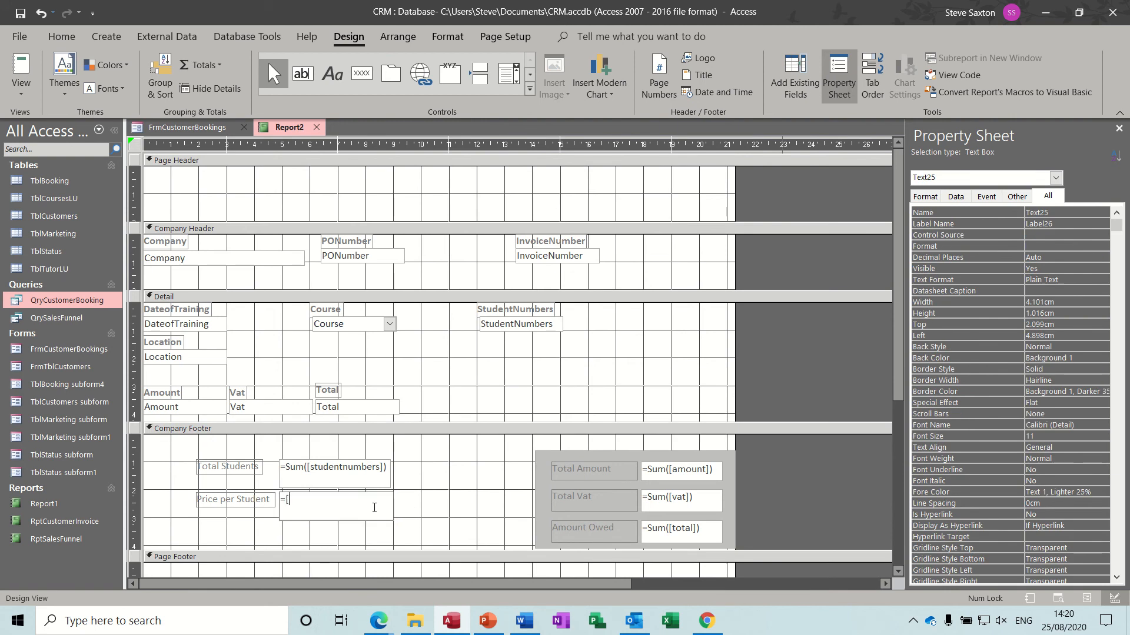
text([to)
text(tal]/student)
text([)
click(411, 511)
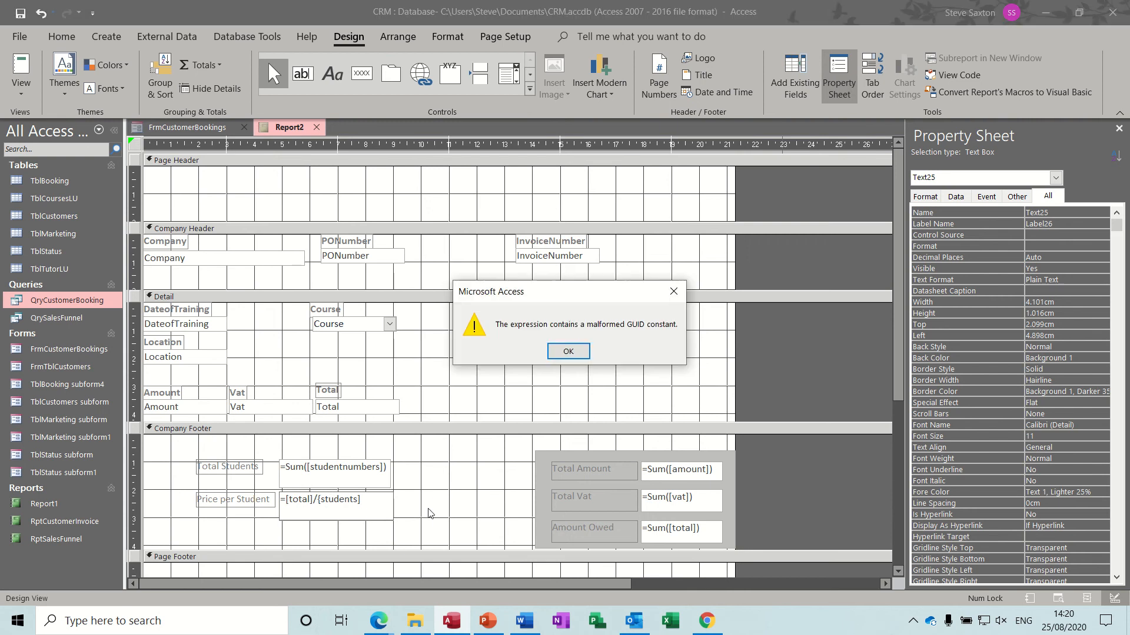
click(569, 352)
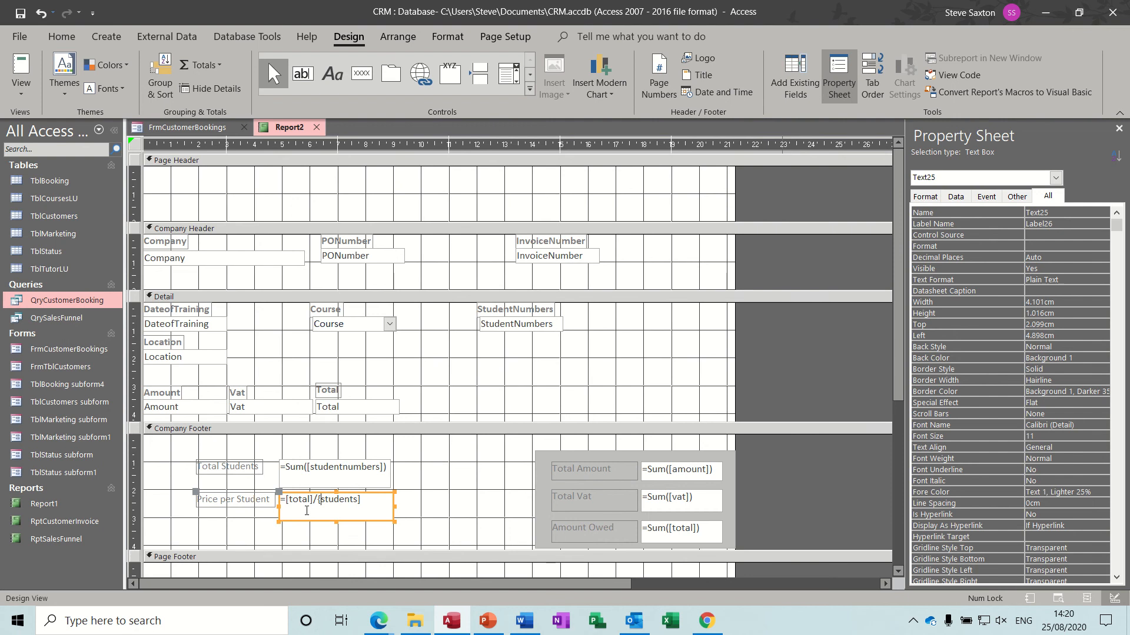
key(BackSpace)
text([)
click(432, 512)
Set the format of the Price per Student text box to Currency.
click(383, 513)
click(1044, 246)
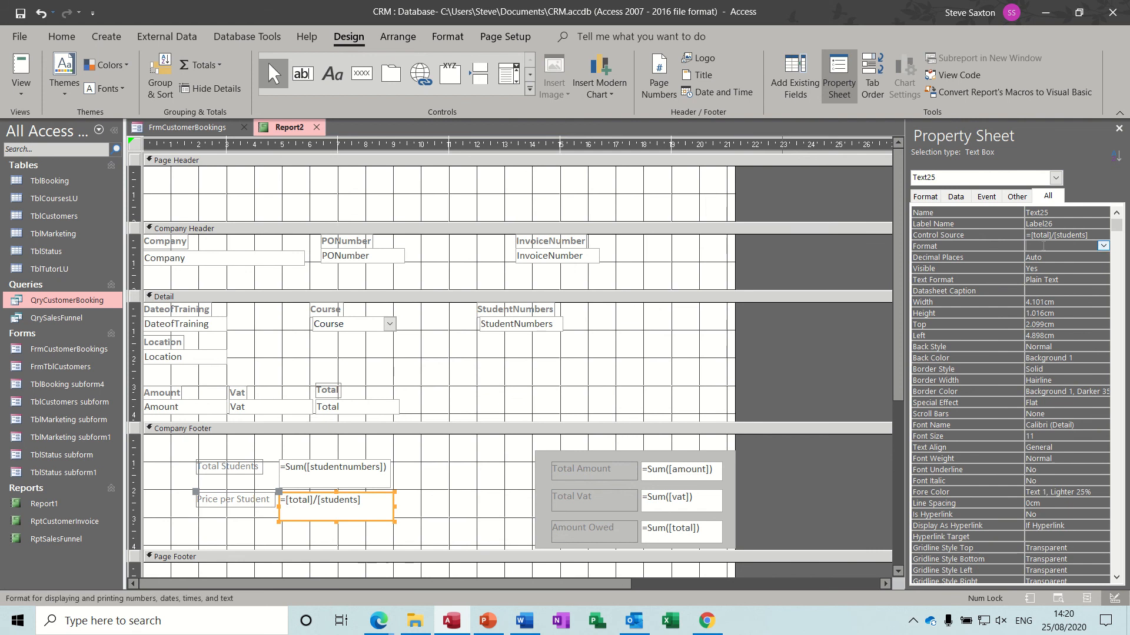
click(1103, 246)
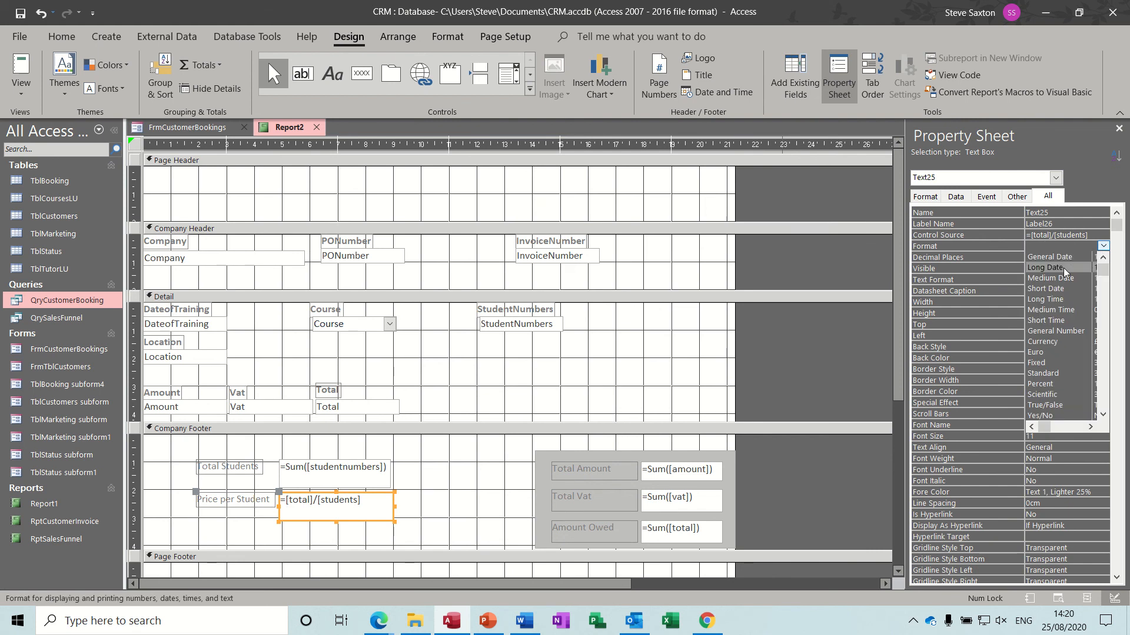
click(1042, 339)
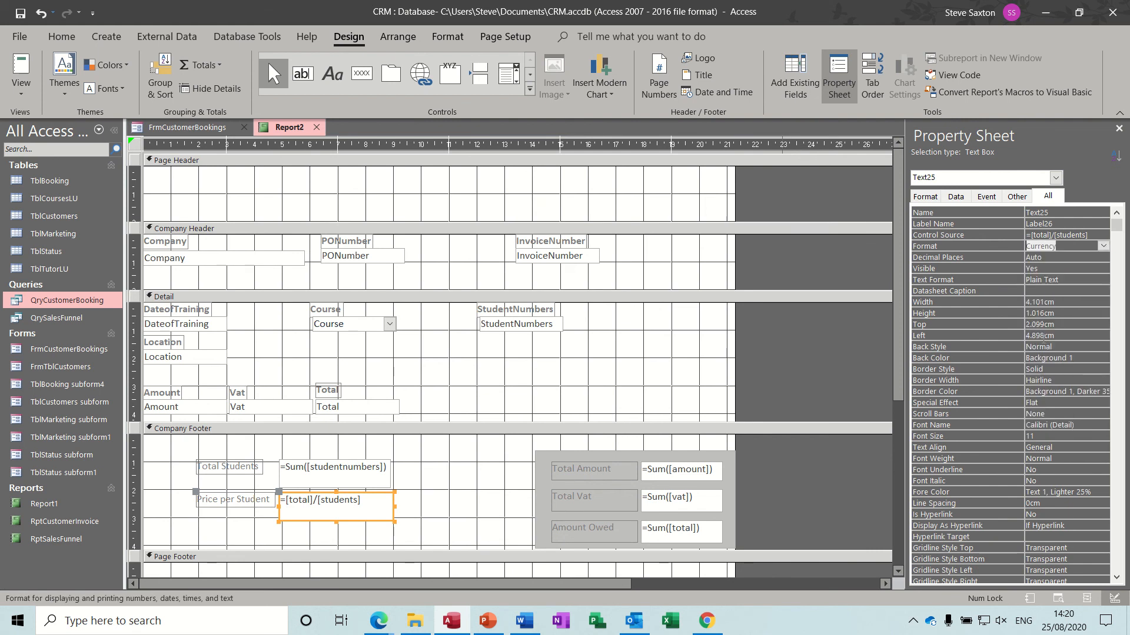
Run the report for invoice number 11 and check the student totals and price per student in the footer.
click(21, 70)
text(11)
key(Return)
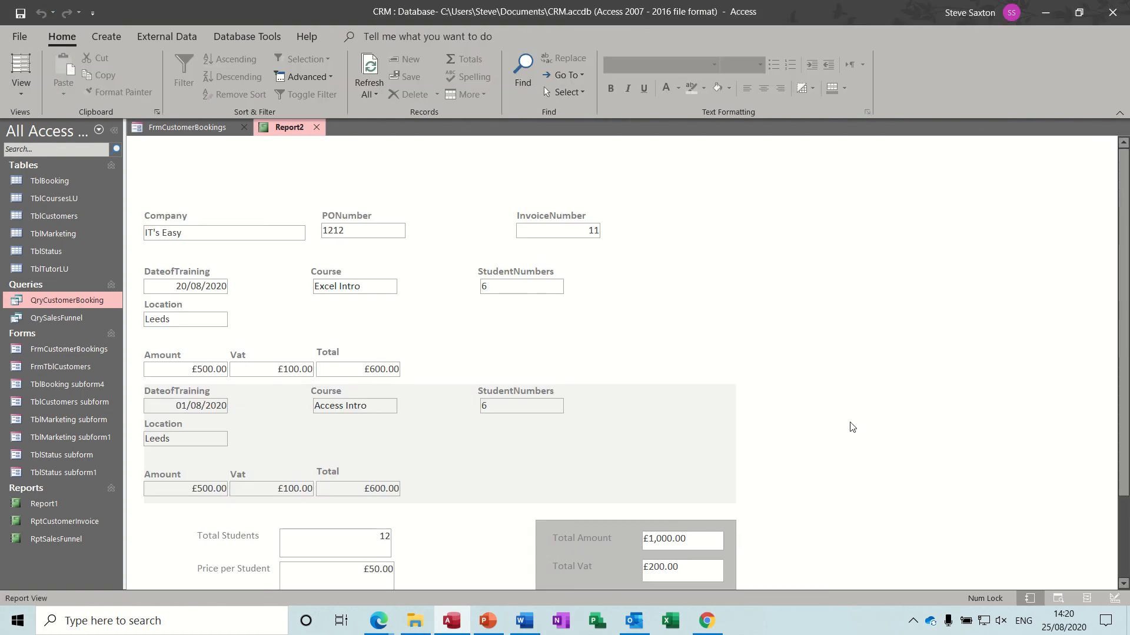
scroll(1124, 235, down, 2)
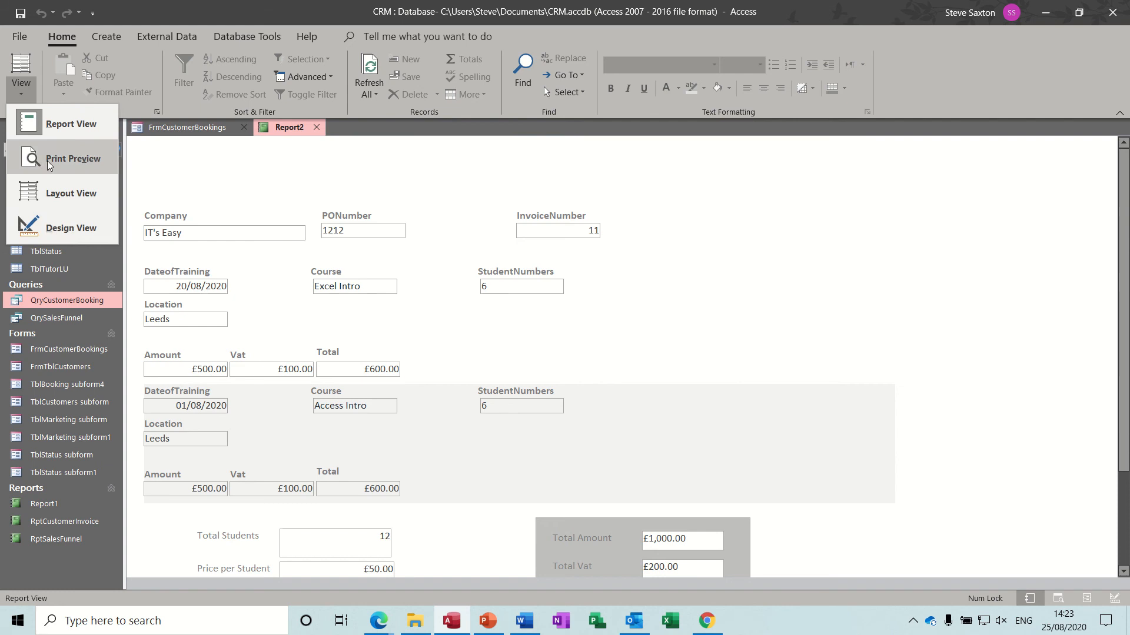
Return to the report design, check the Total Amount text box's name, and change the Price per Student expression to =[amounts]/[students].
click(59, 228)
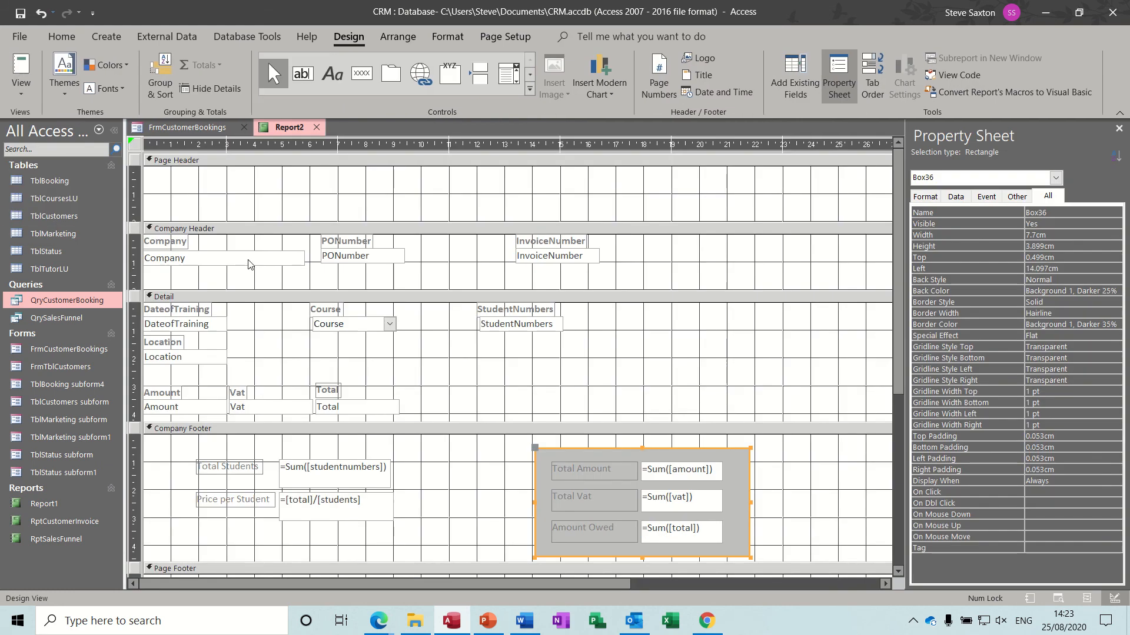
click(304, 505)
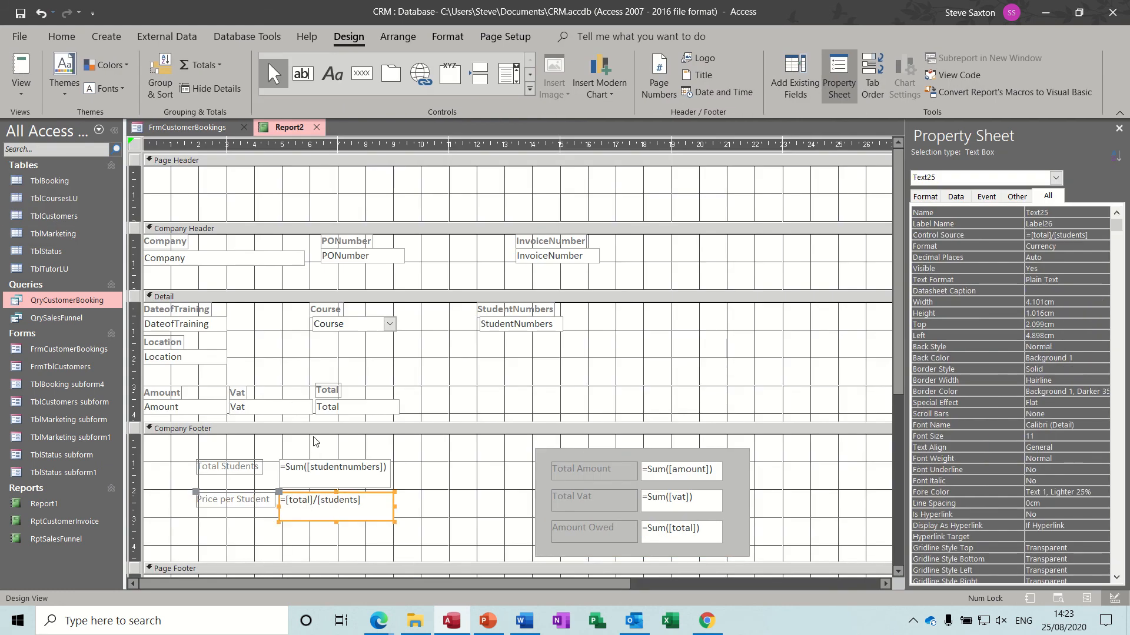
click(302, 504)
double_click(301, 504)
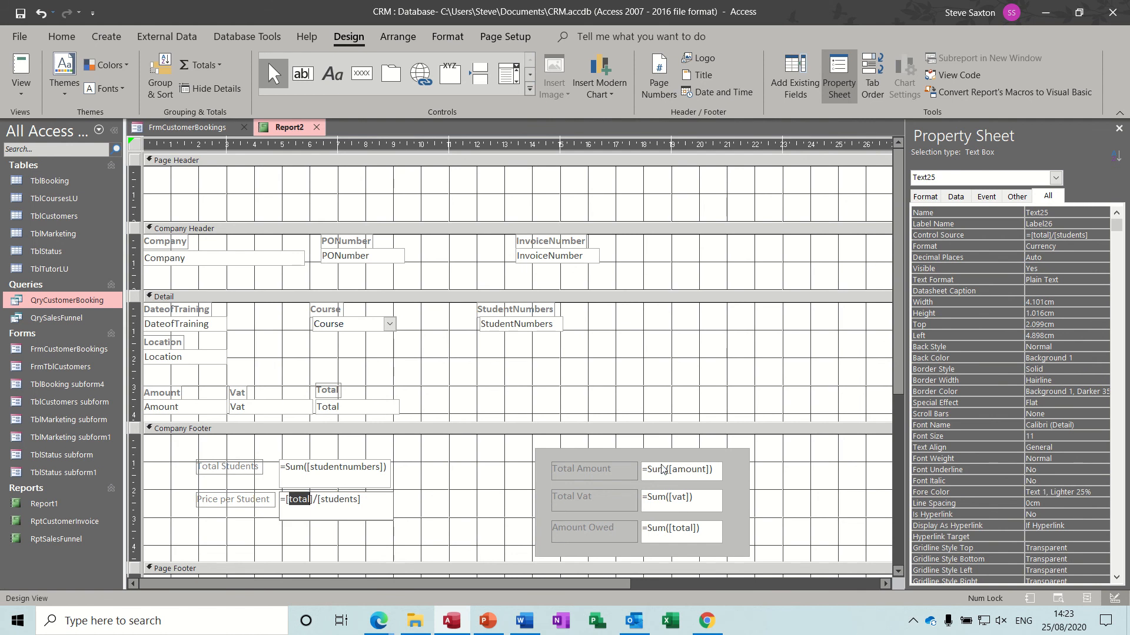
click(685, 476)
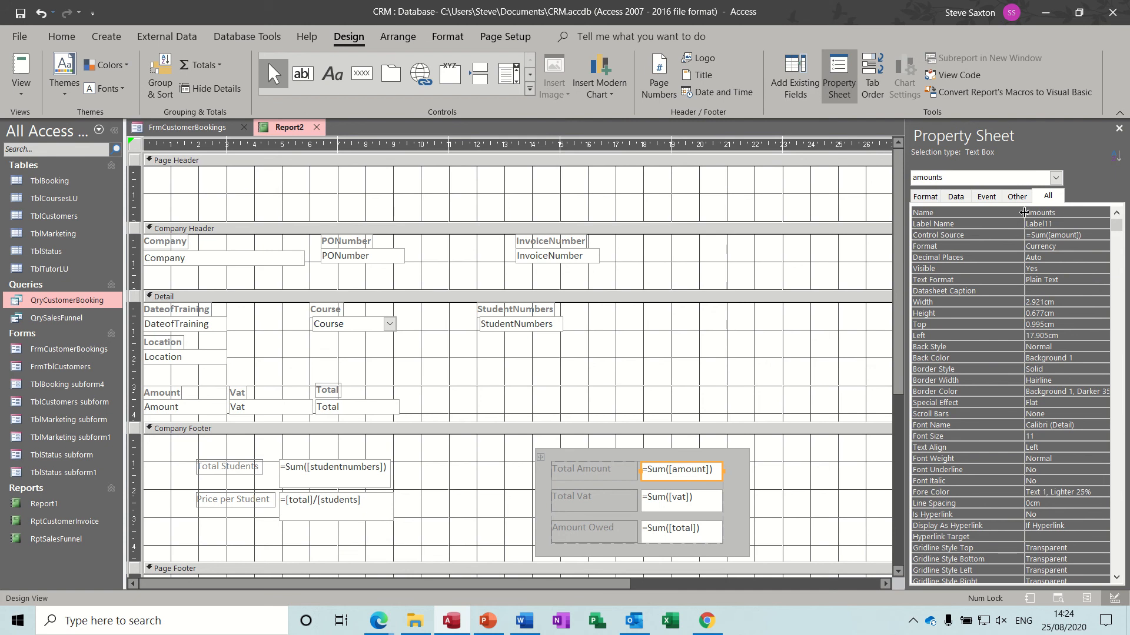
click(311, 501)
click(311, 500)
double_click(305, 499)
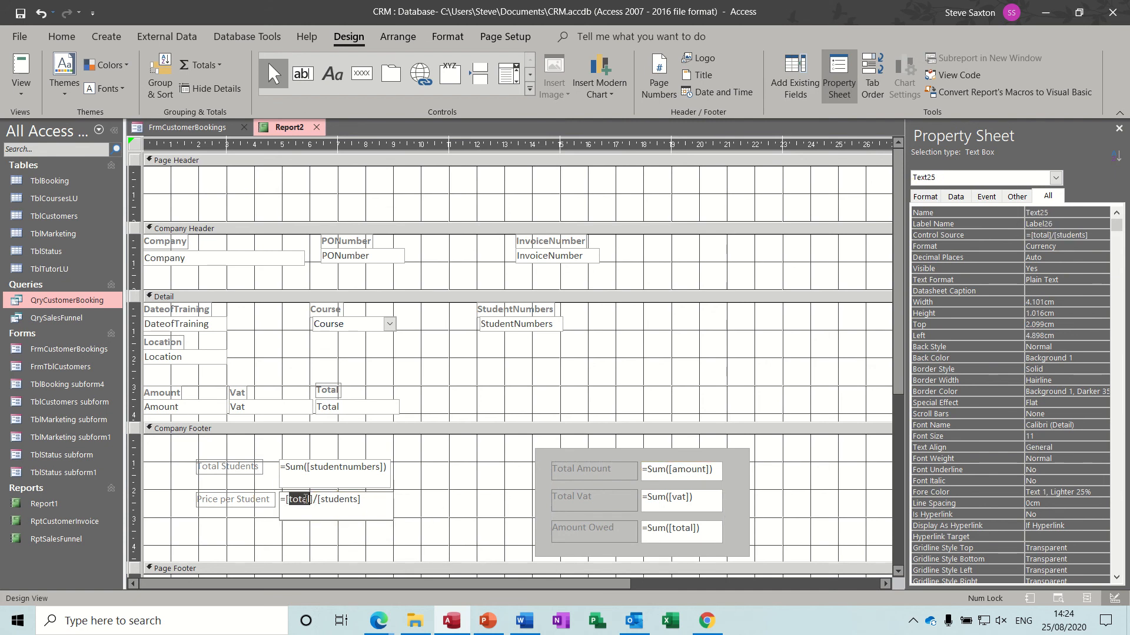
text(amount)
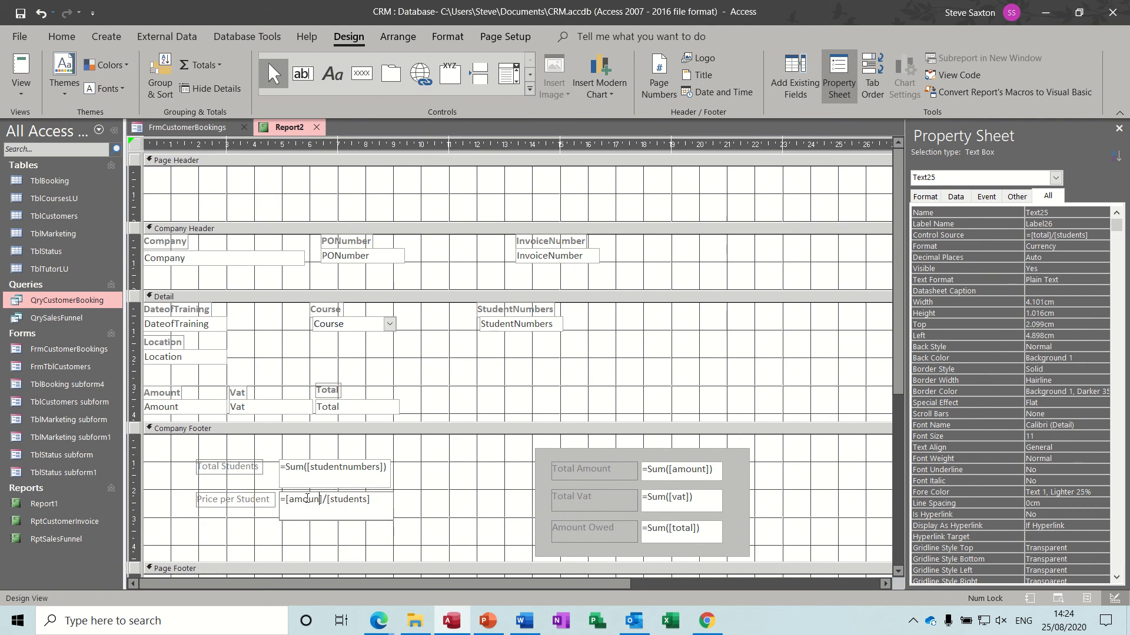
text(s)
click(445, 501)
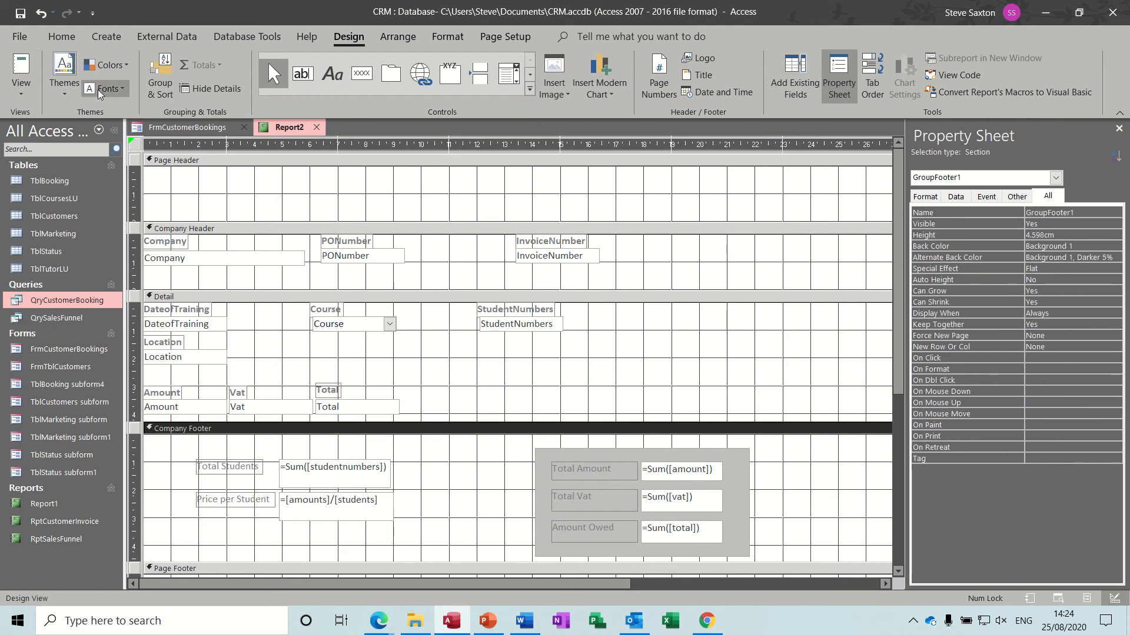
Run the report again for invoice number 11 and examine the recalculated price per student and the footer totals.
click(22, 66)
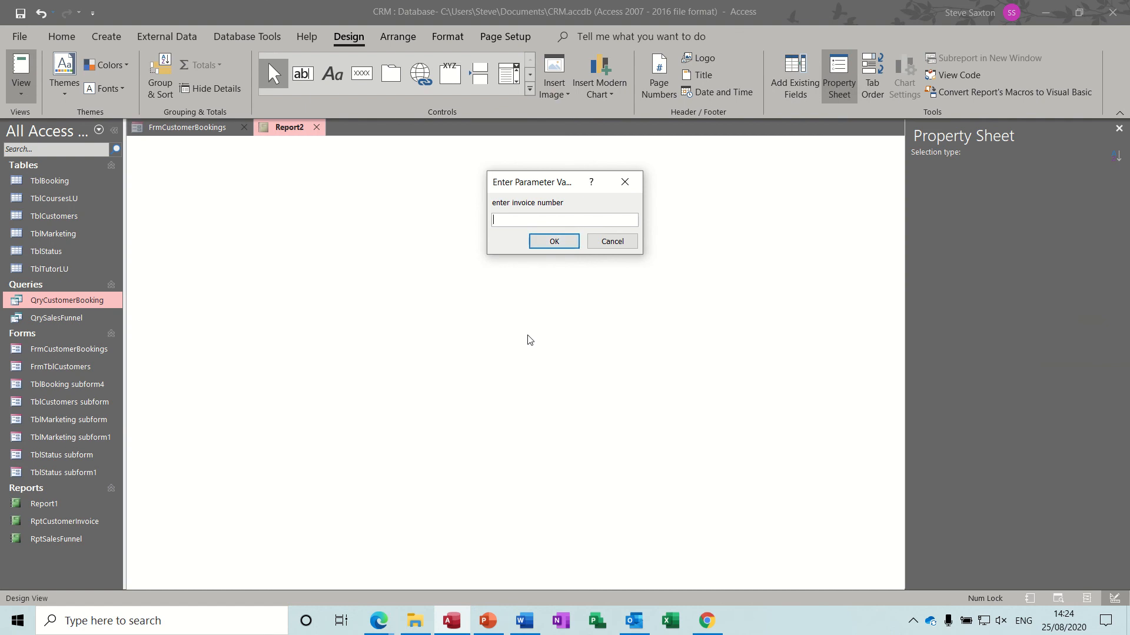
text(111)
key(Return)
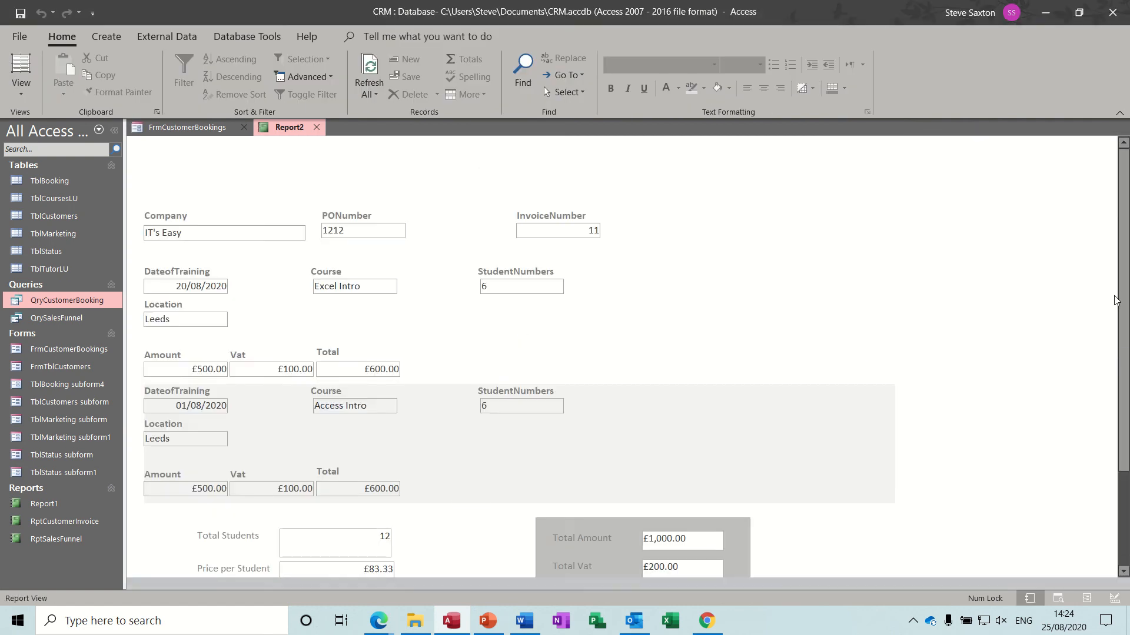
scroll(1118, 301, down, 3)
scroll(623, 353, up, 2)
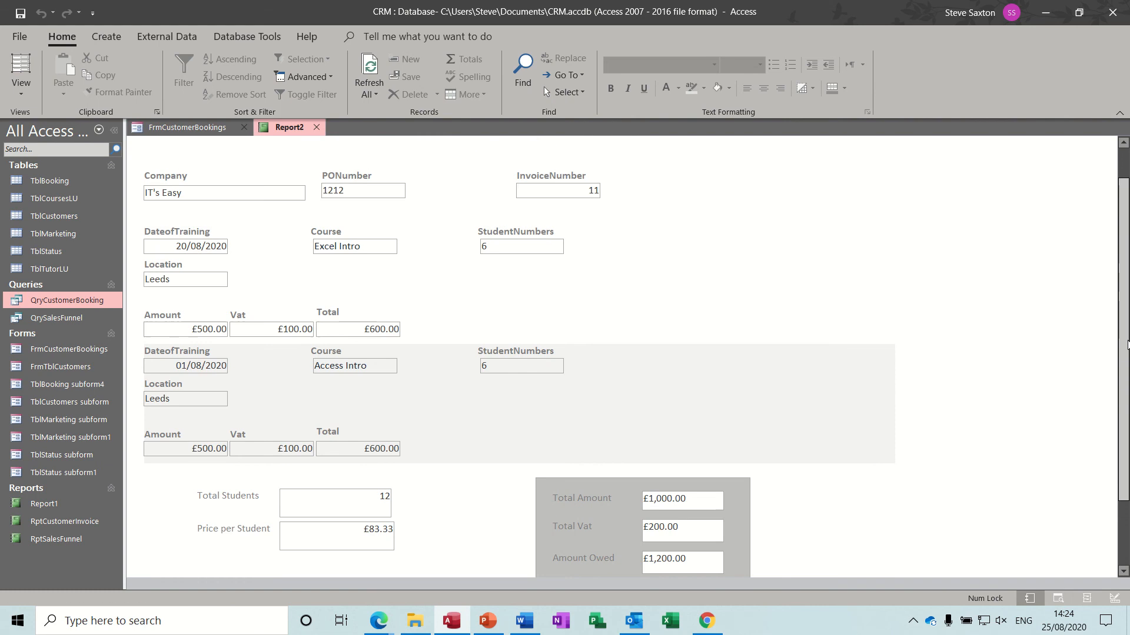
Back in the report design, draw a rectangle about 8.7 by 3.6 cm over the Total Students and Price per Student boxes.
click(21, 88)
click(65, 227)
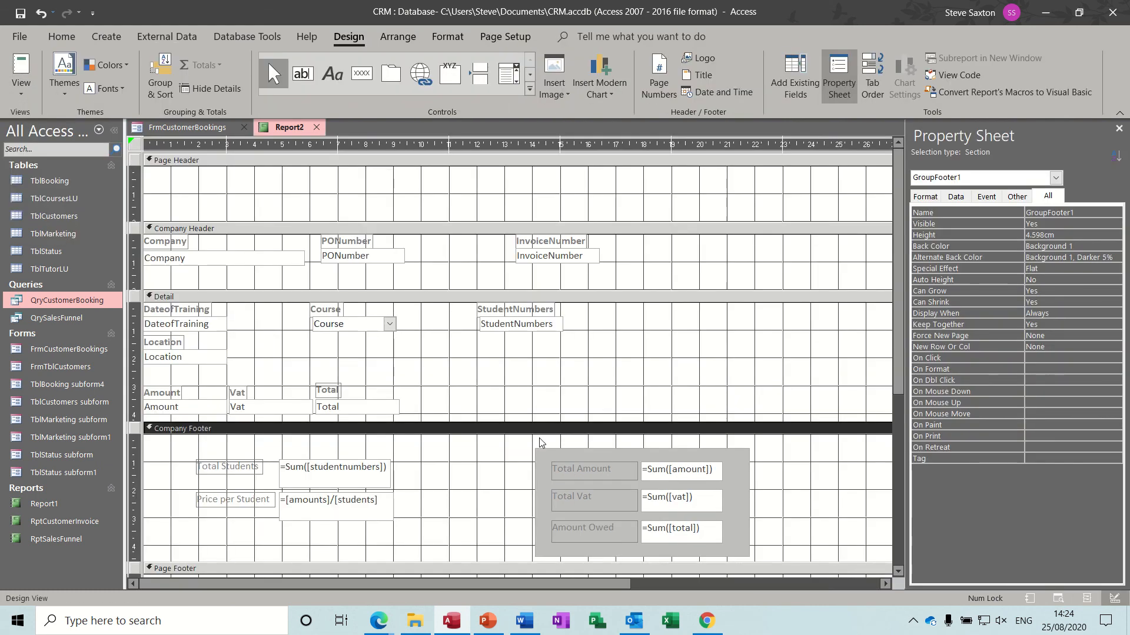
drag(671, 498, 190, 456)
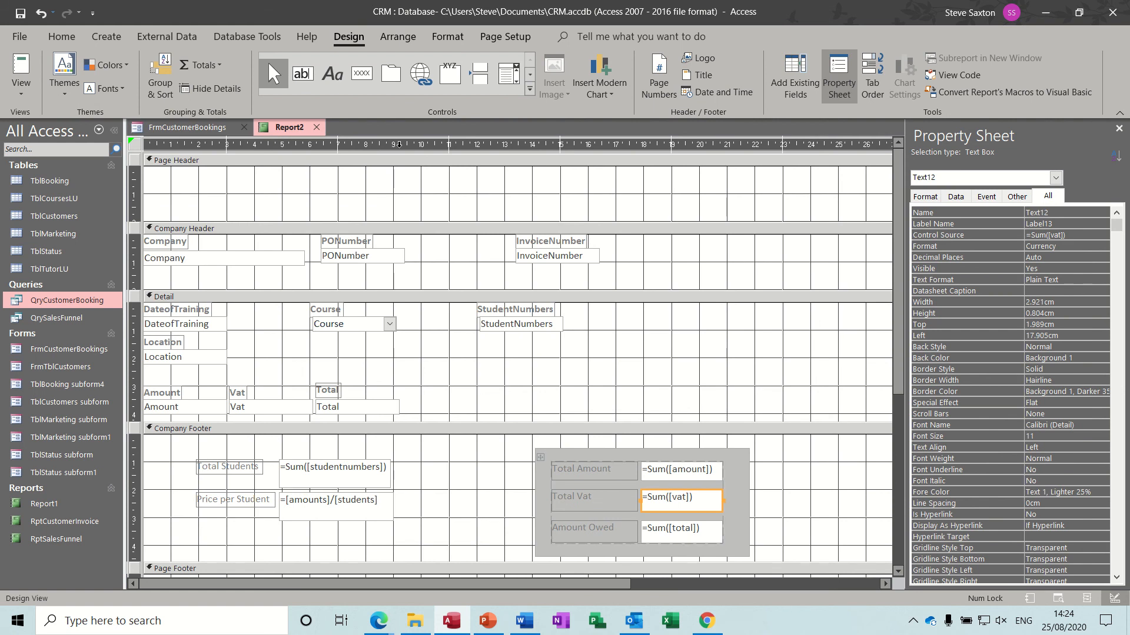
click(530, 90)
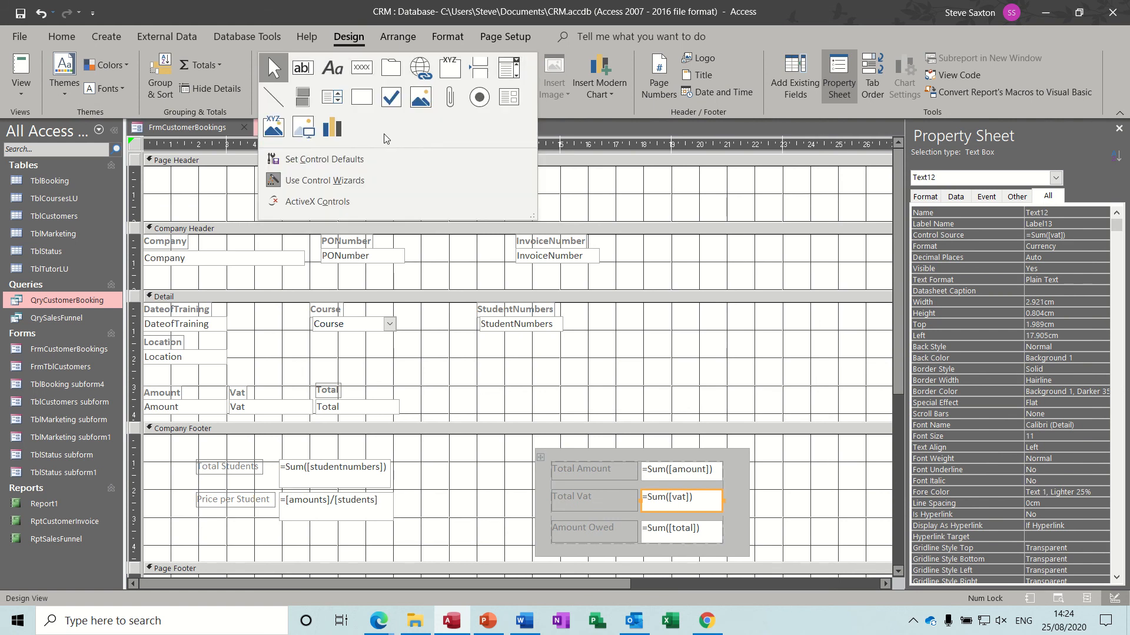
click(361, 93)
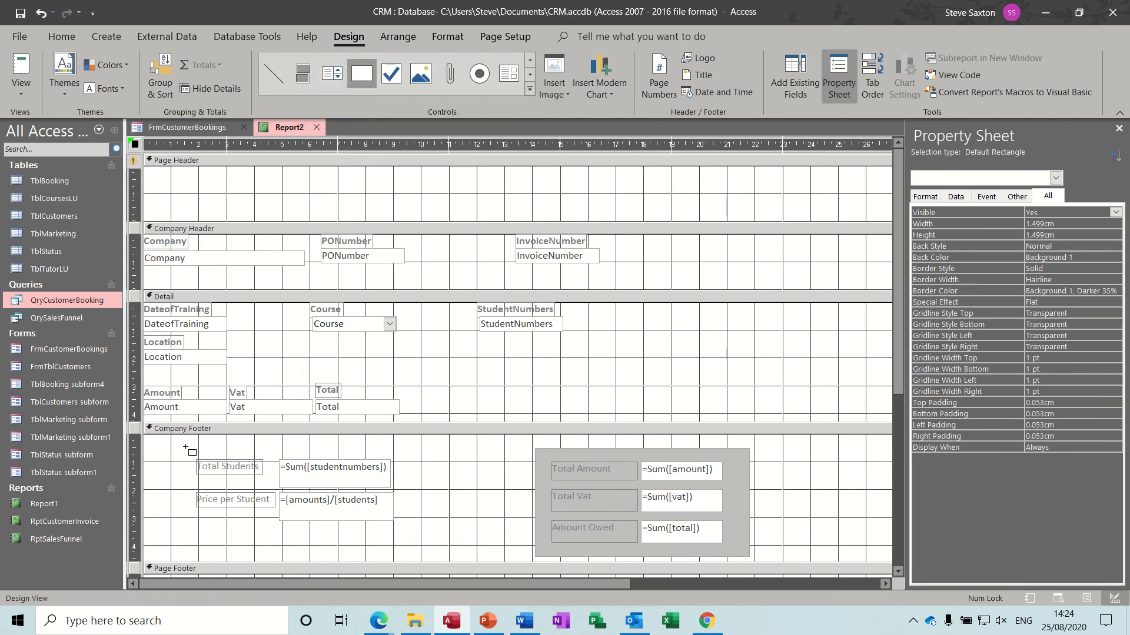
drag(180, 446, 422, 546)
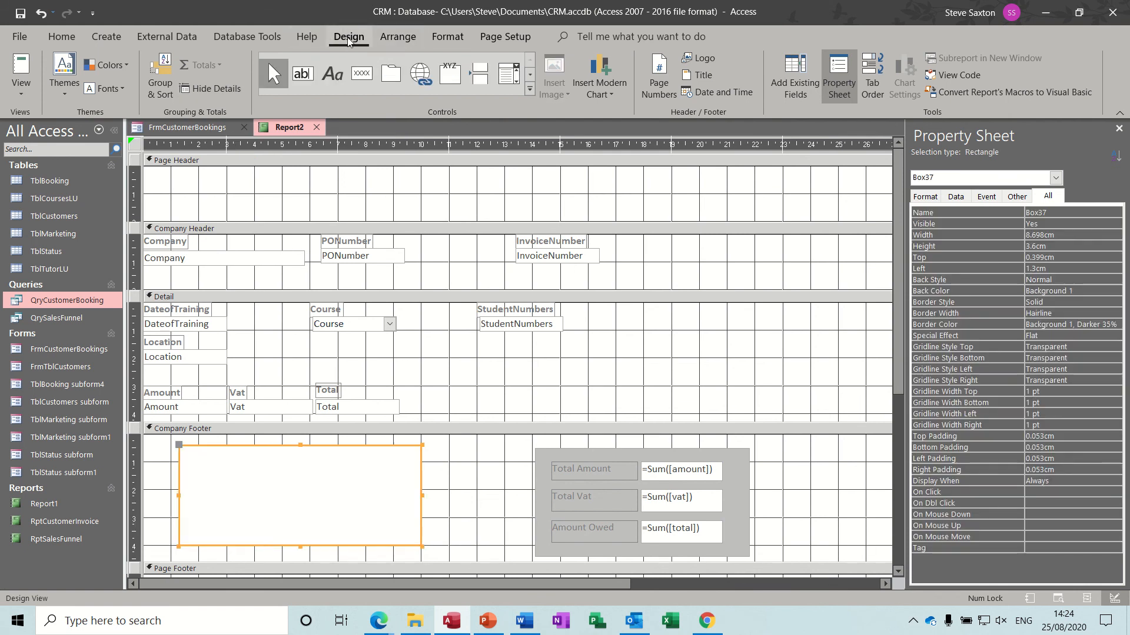
Fill the new rectangle with Background 1, Darker 25% grey and send it behind the student text boxes.
click(440, 39)
click(201, 88)
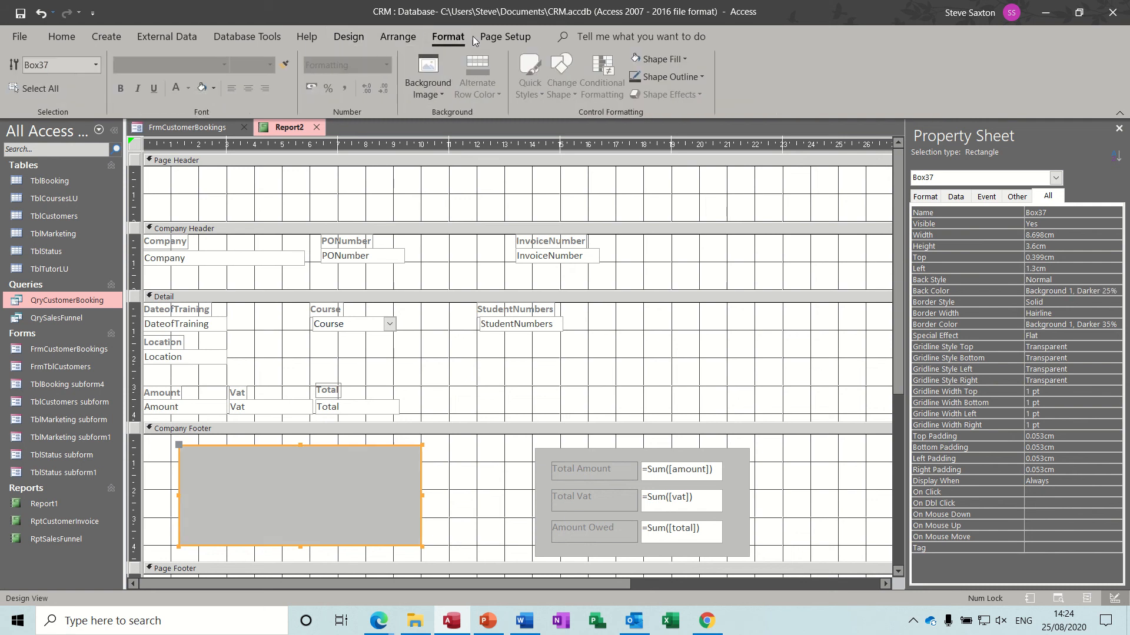
click(394, 39)
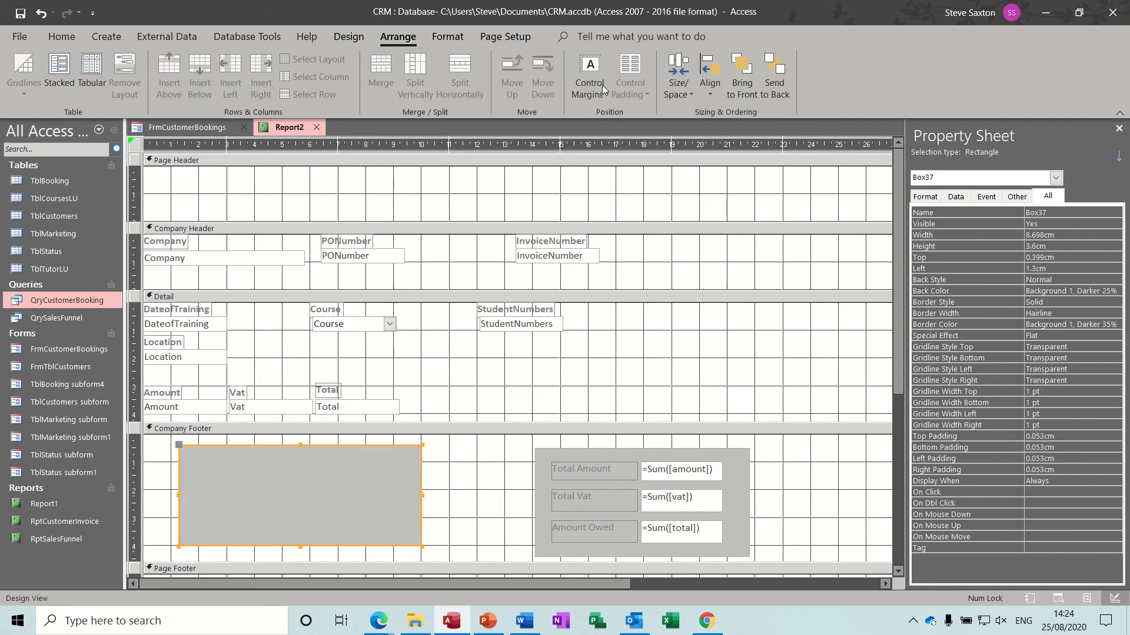
click(774, 73)
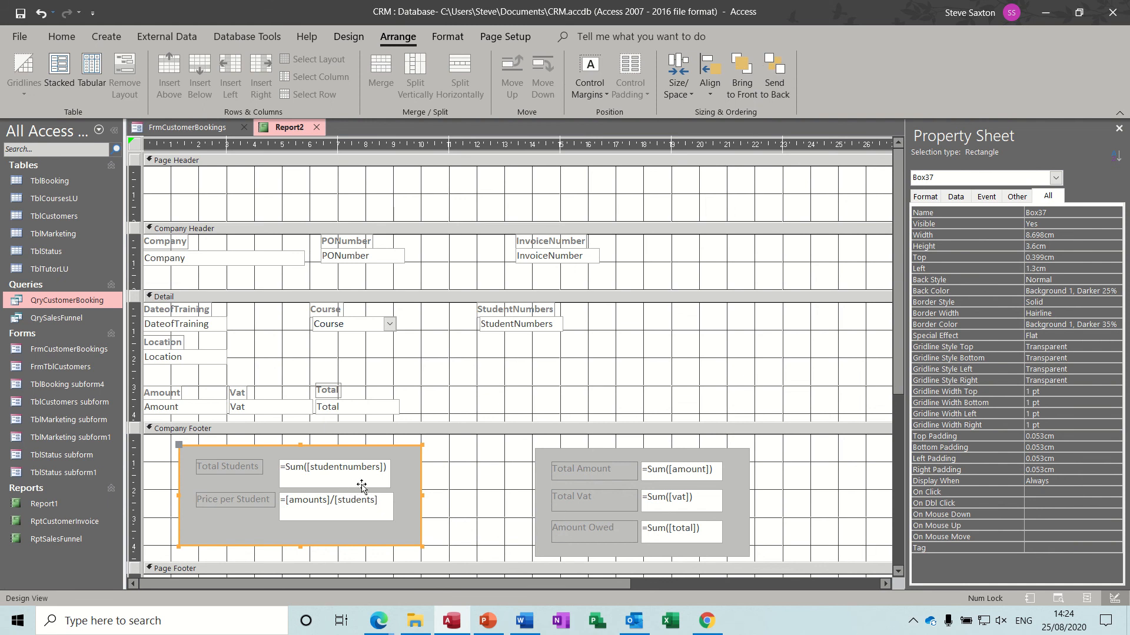
Insert the High-Res-JPG gallery logo in the middle of the page header at about 7.8 by 1.5 cm.
click(388, 193)
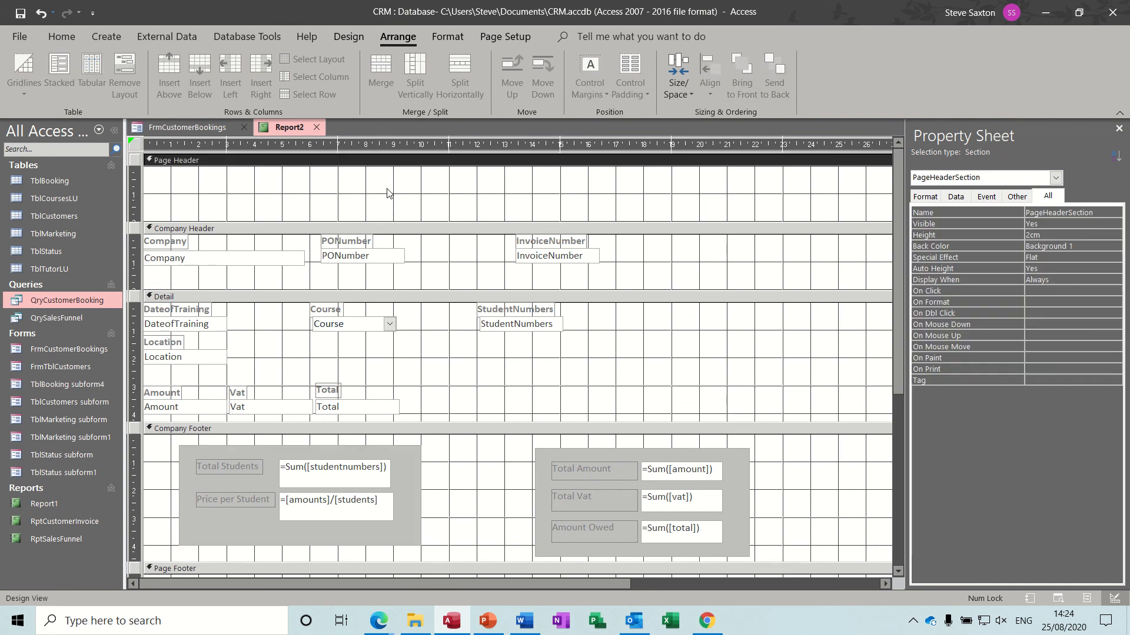
click(351, 37)
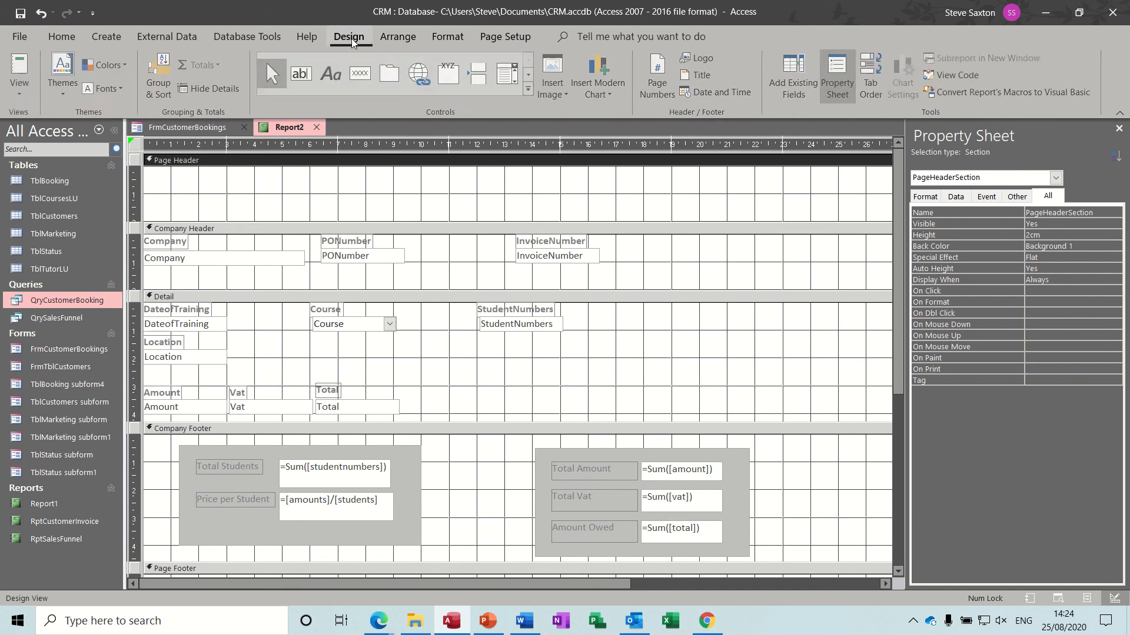
click(565, 95)
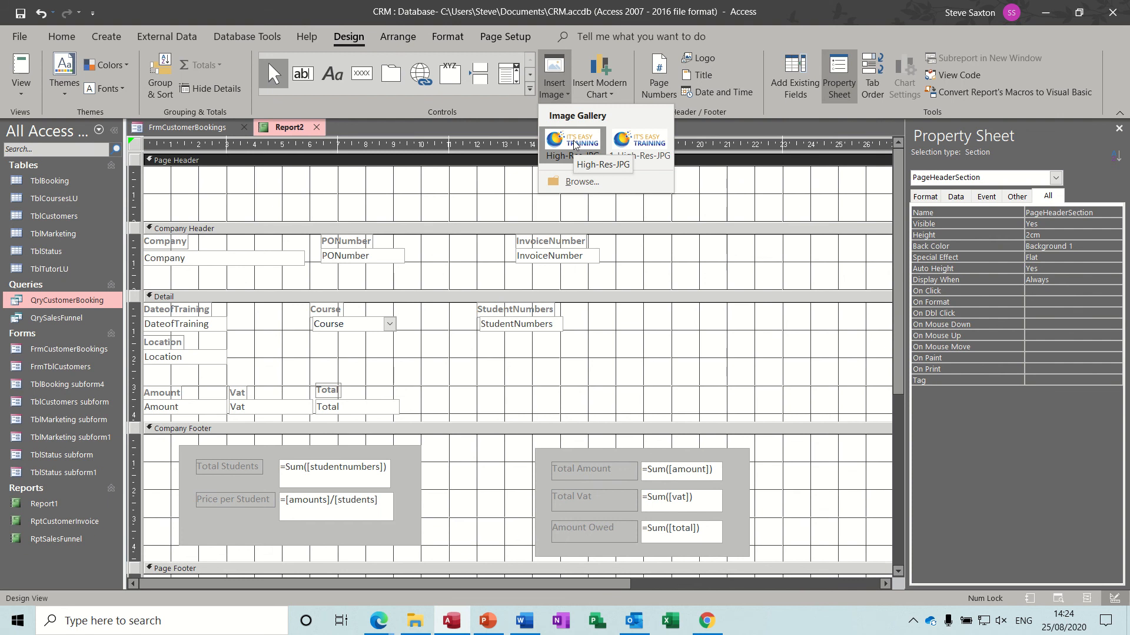
click(573, 146)
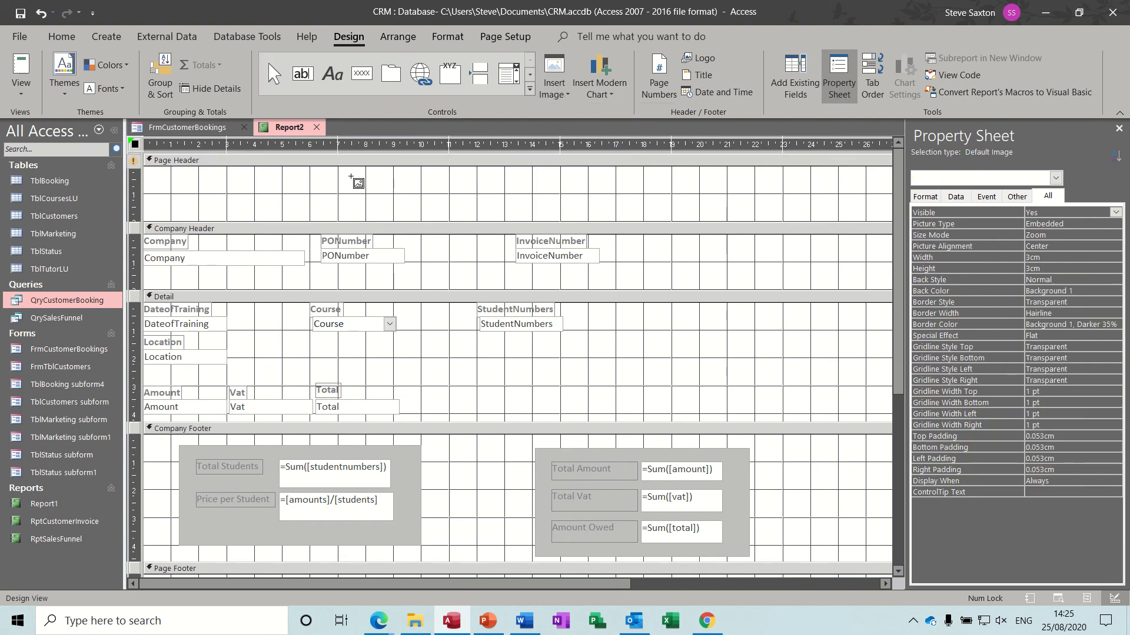
drag(343, 171, 561, 212)
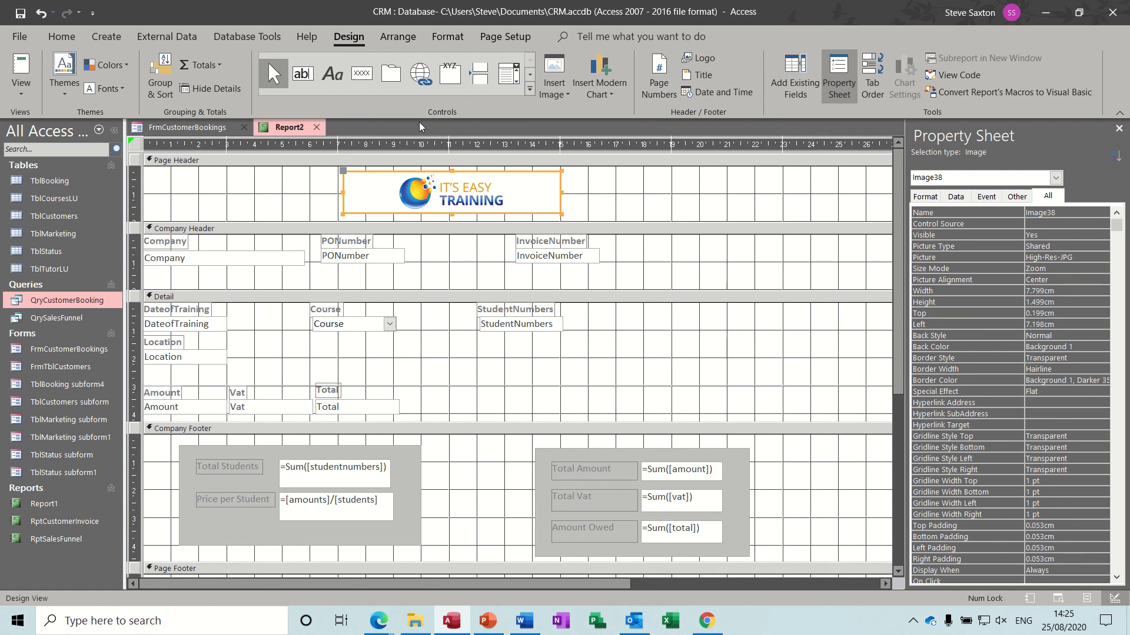
Add a label about 5.4 by 2.9 cm beside the logo in the page header, reading IT's Easy Software Training.
click(330, 75)
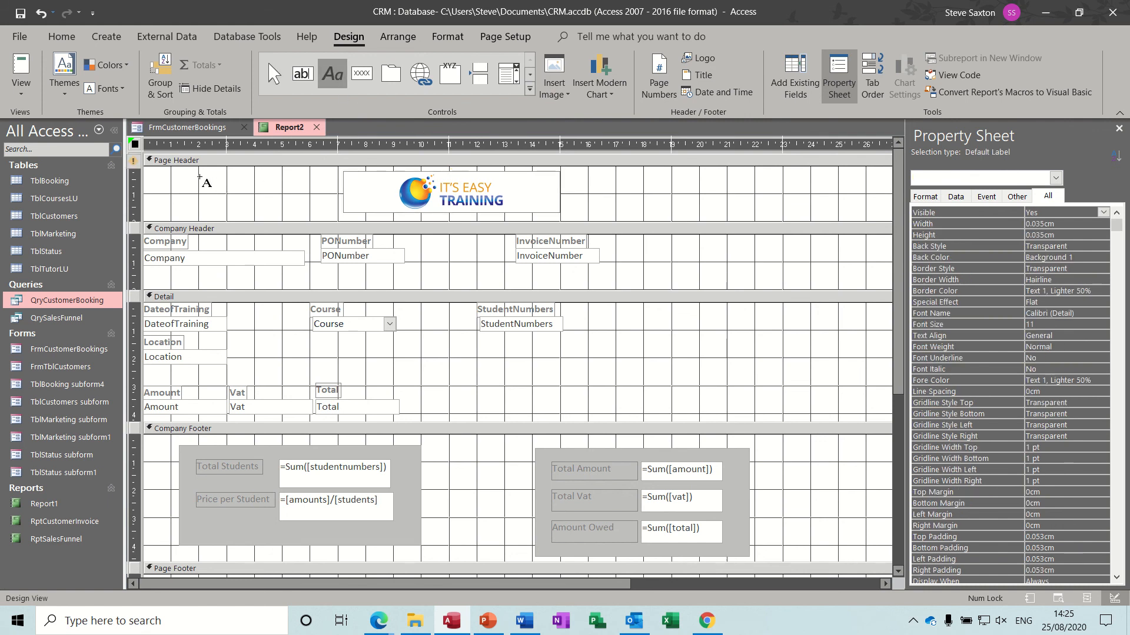
drag(162, 169, 312, 248)
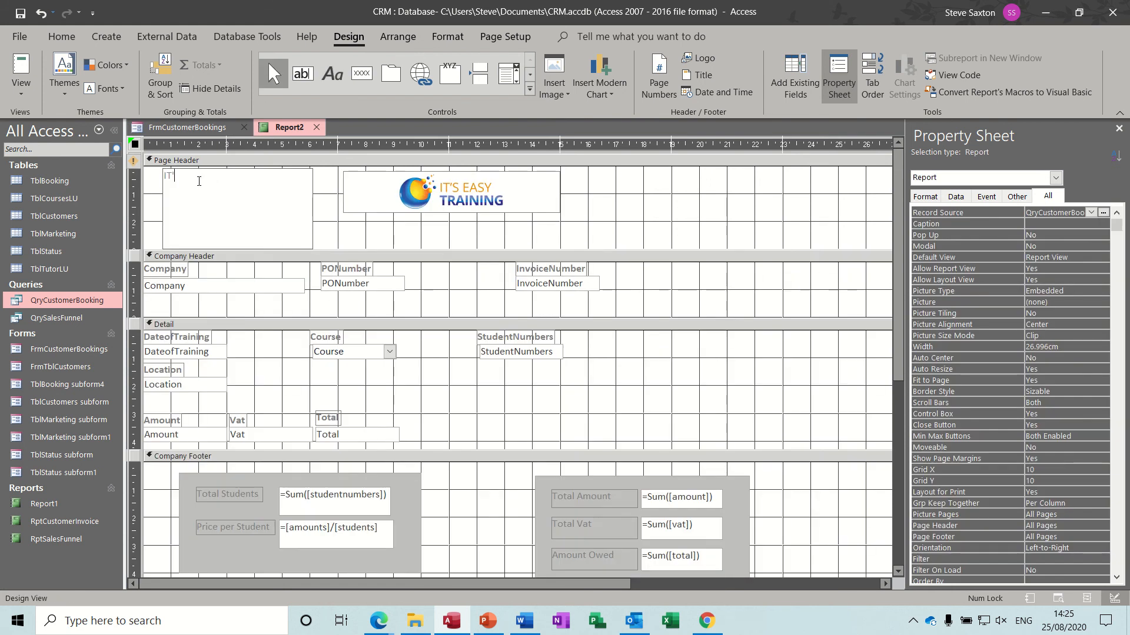
text(IT's Easy Software Training)
key(Return)
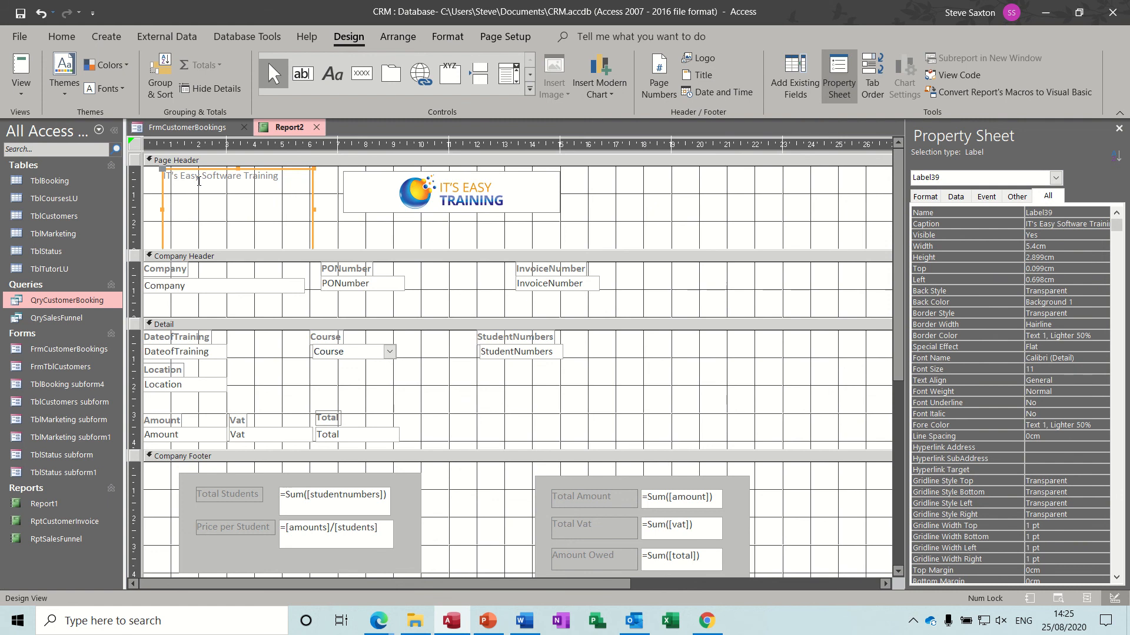
Add the company's postal address on separate lines below the company name in the page header label.
click(288, 178)
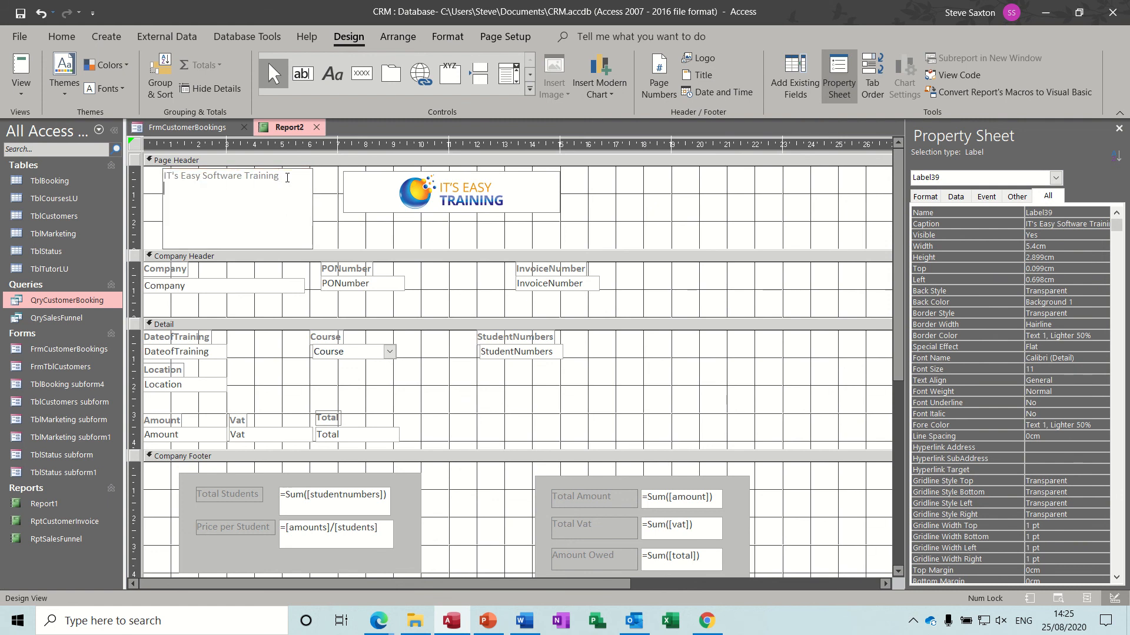
text(Me)
text(tropolitan House )
text(Gateshead )
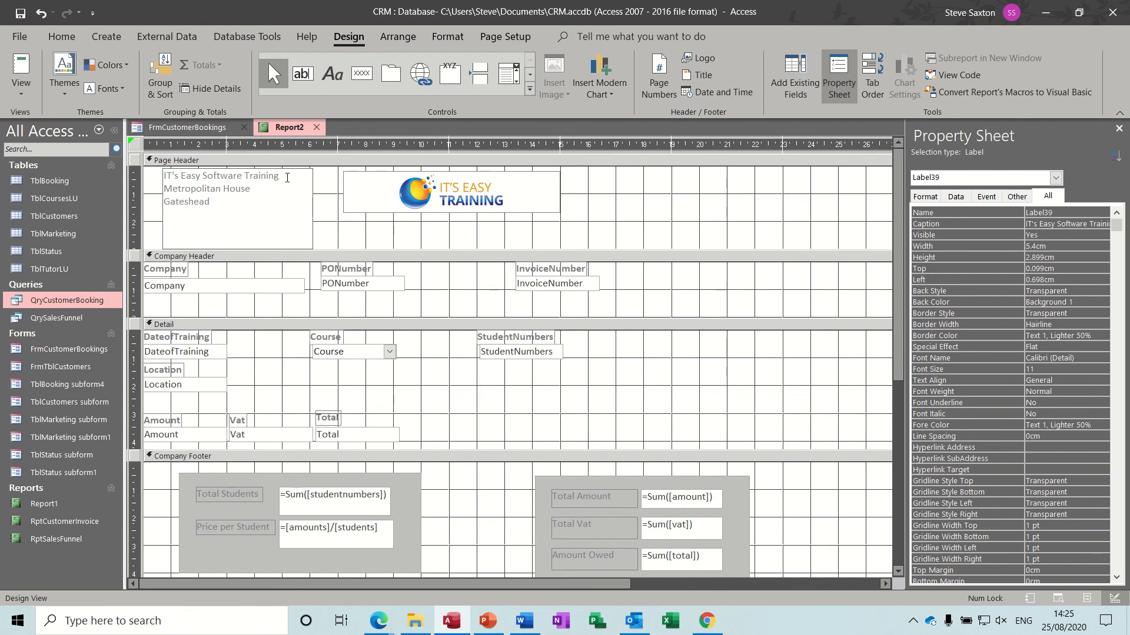
text(NE16 3AS)
click(303, 219)
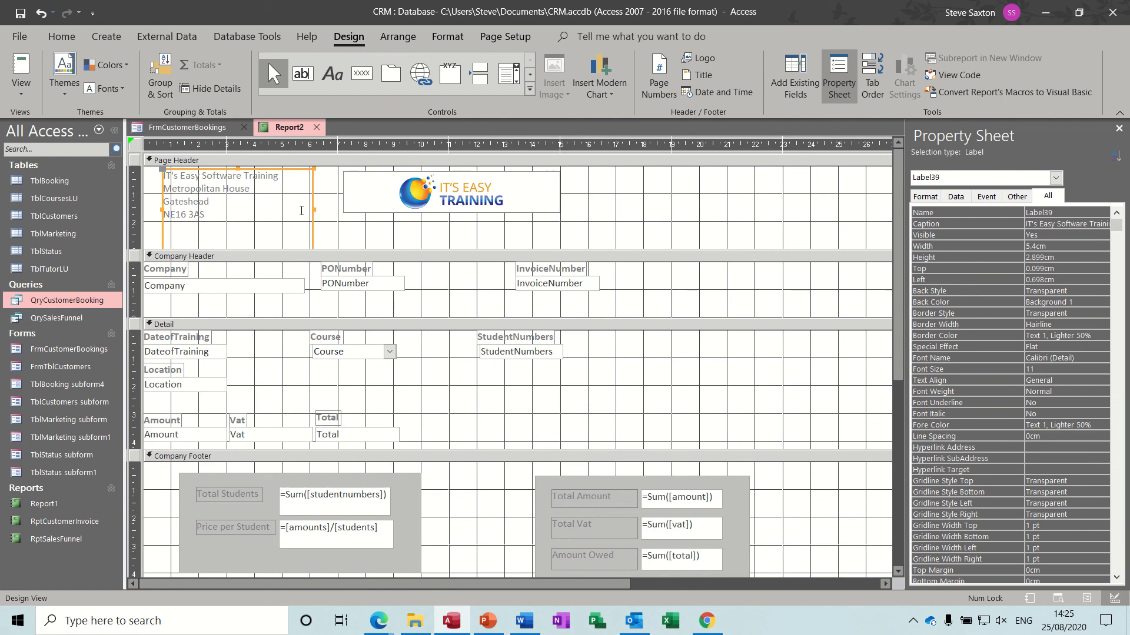
click(373, 232)
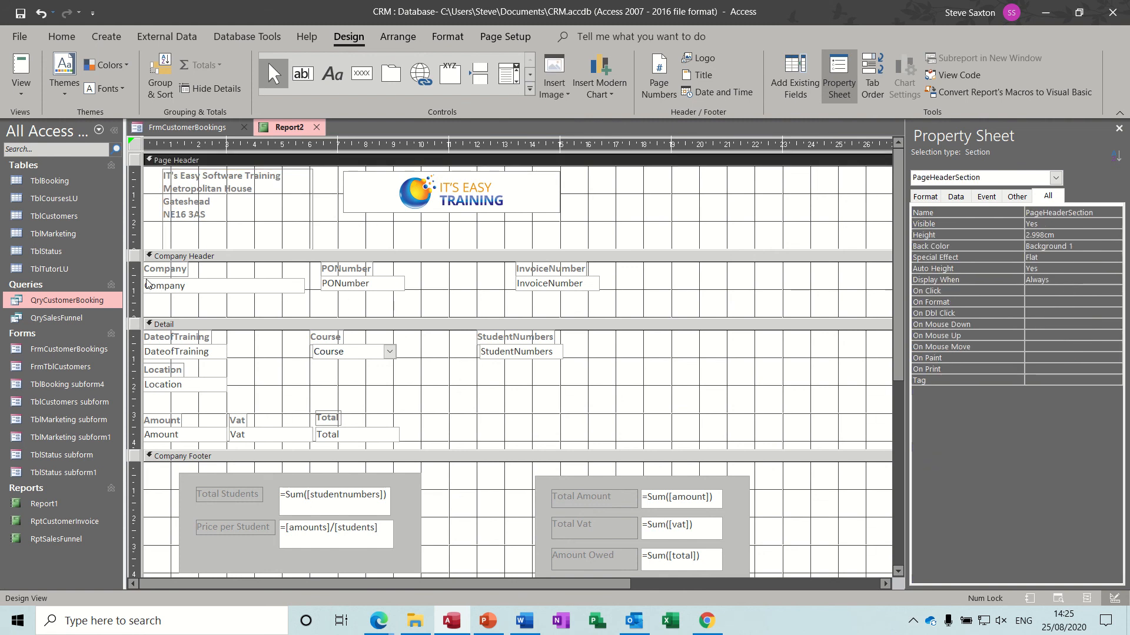
Set the border style of all Company Header labels and text boxes to Transparent.
drag(134, 270, 149, 296)
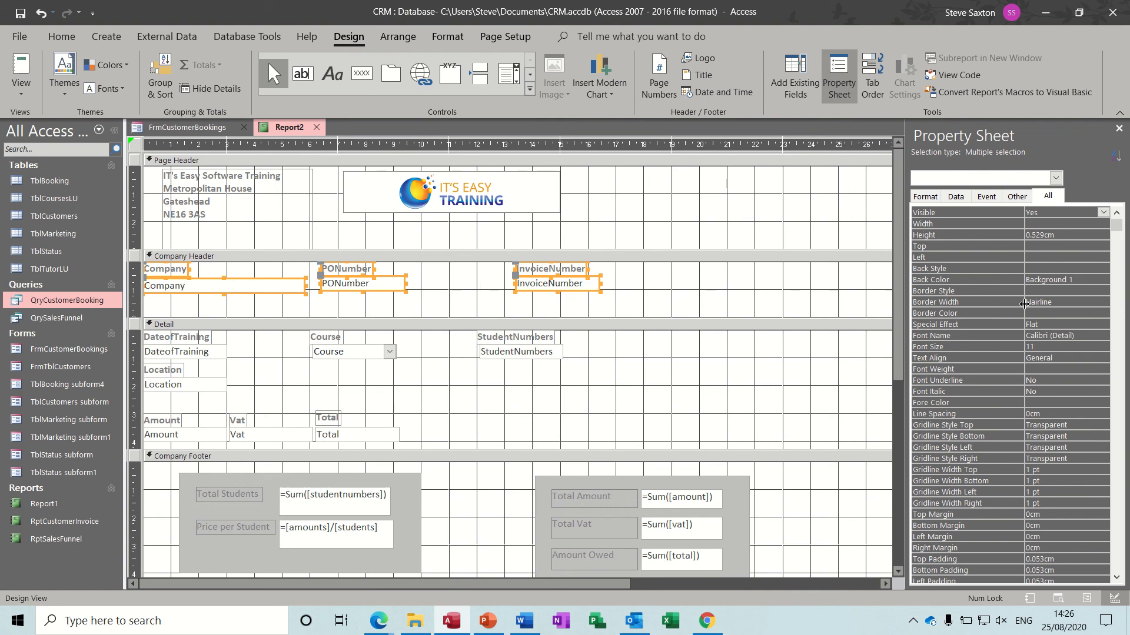
click(1089, 301)
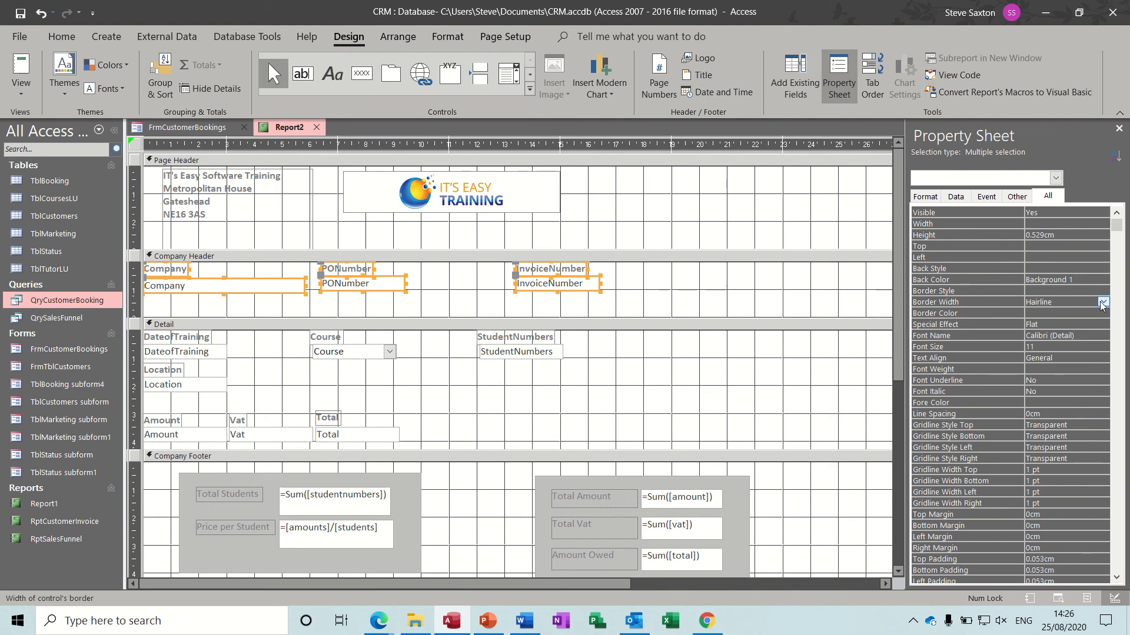
click(1102, 305)
click(1102, 304)
click(1059, 292)
click(1103, 291)
click(1085, 301)
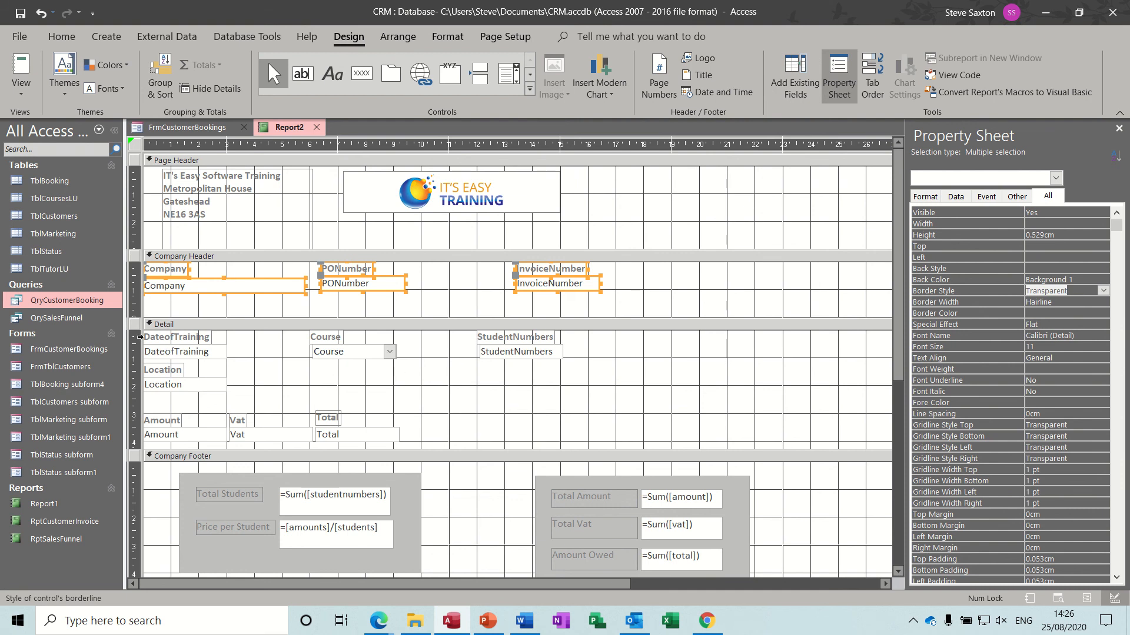
Set the border style of all labels and fields in the Detail section to Transparent.
drag(136, 335, 136, 448)
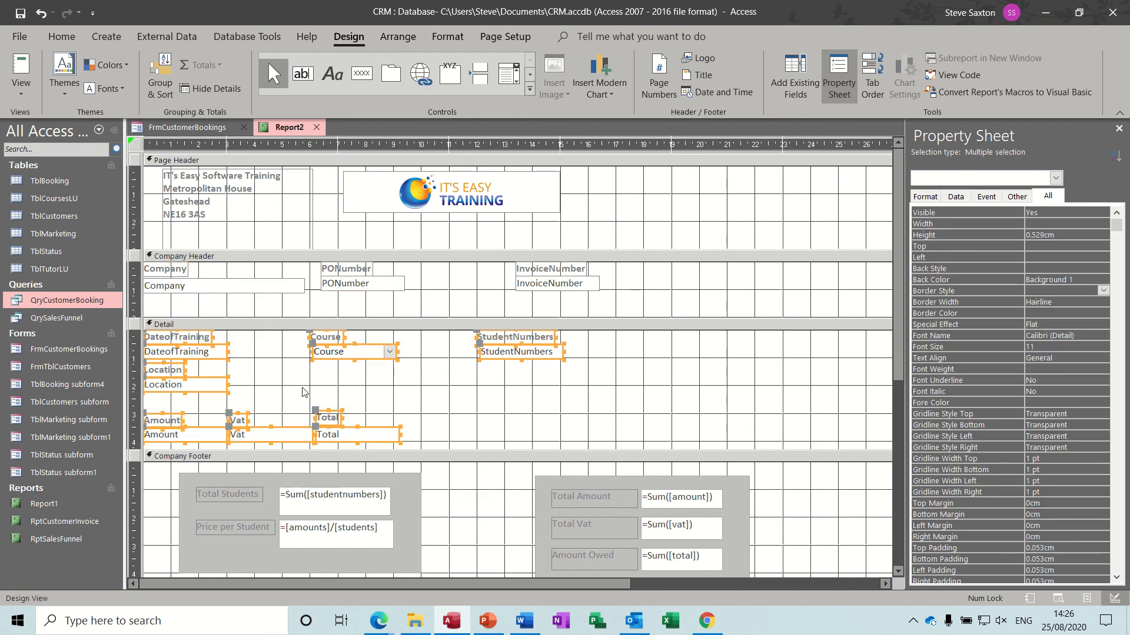
click(1102, 292)
click(1081, 302)
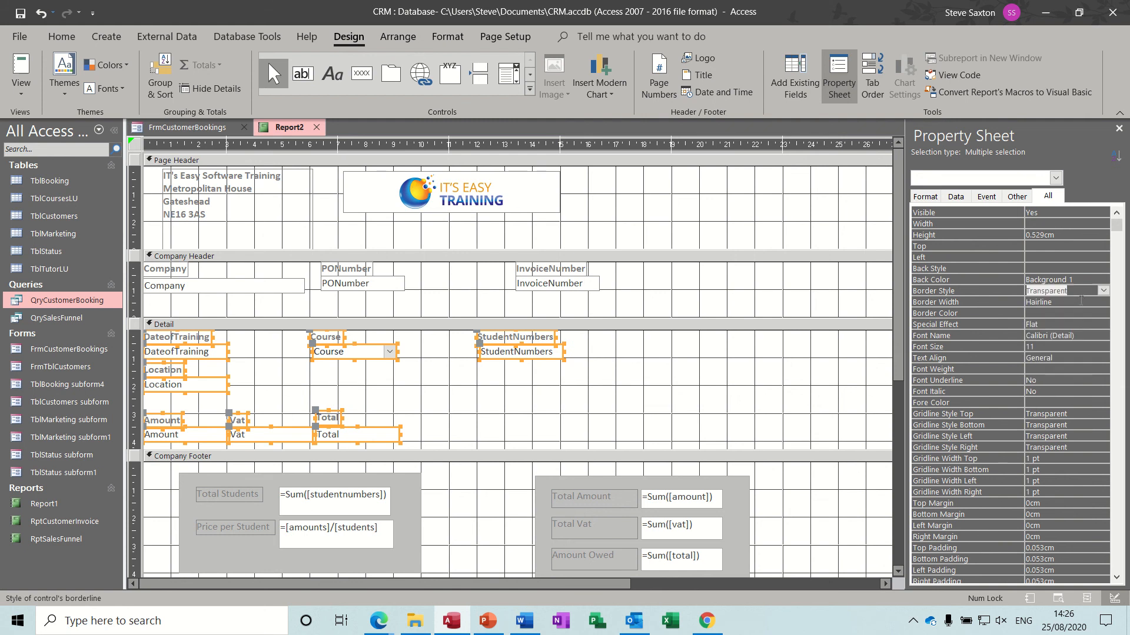
Set the border style of every control in the report, including the footer totals and grey boxes, to Transparent.
click(188, 483)
drag(186, 485, 189, 488)
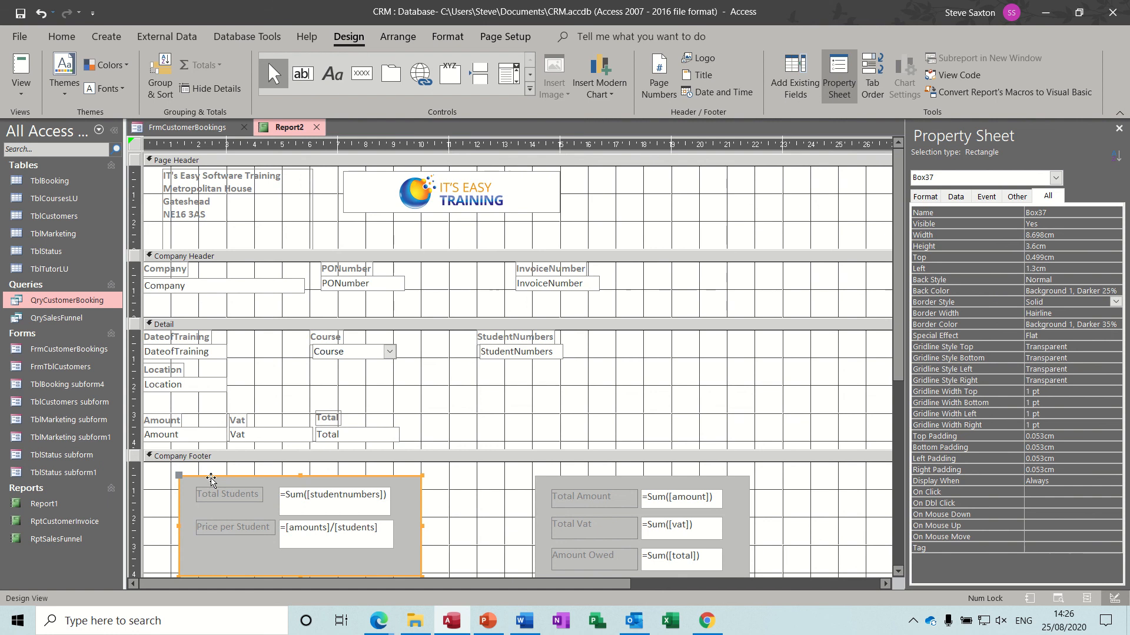
key(ctrl+a)
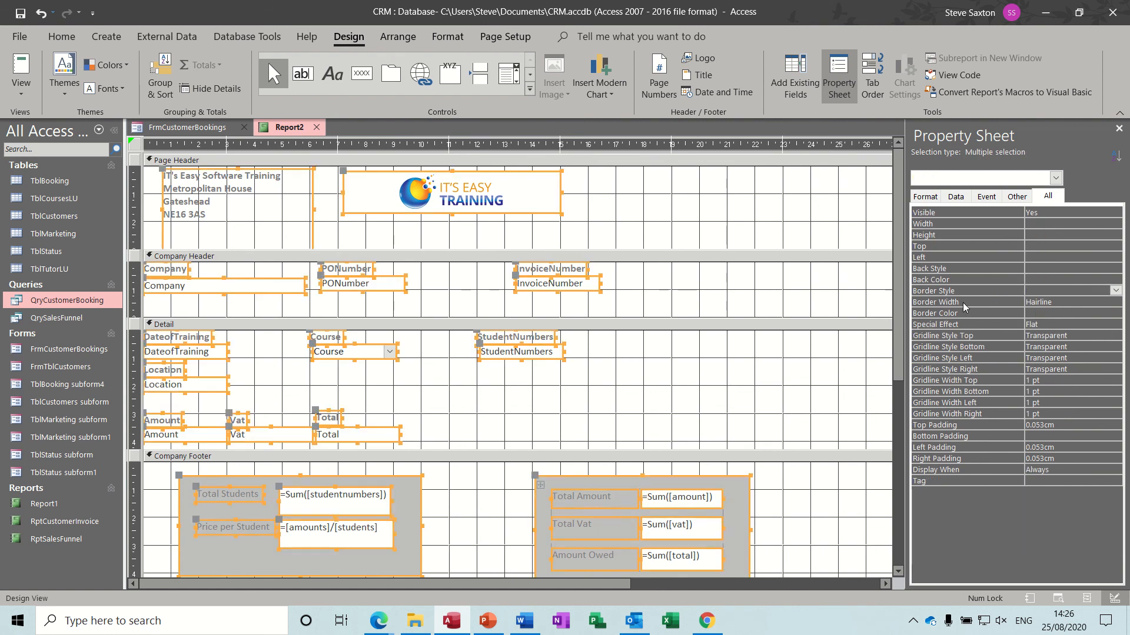
click(1116, 291)
click(1086, 302)
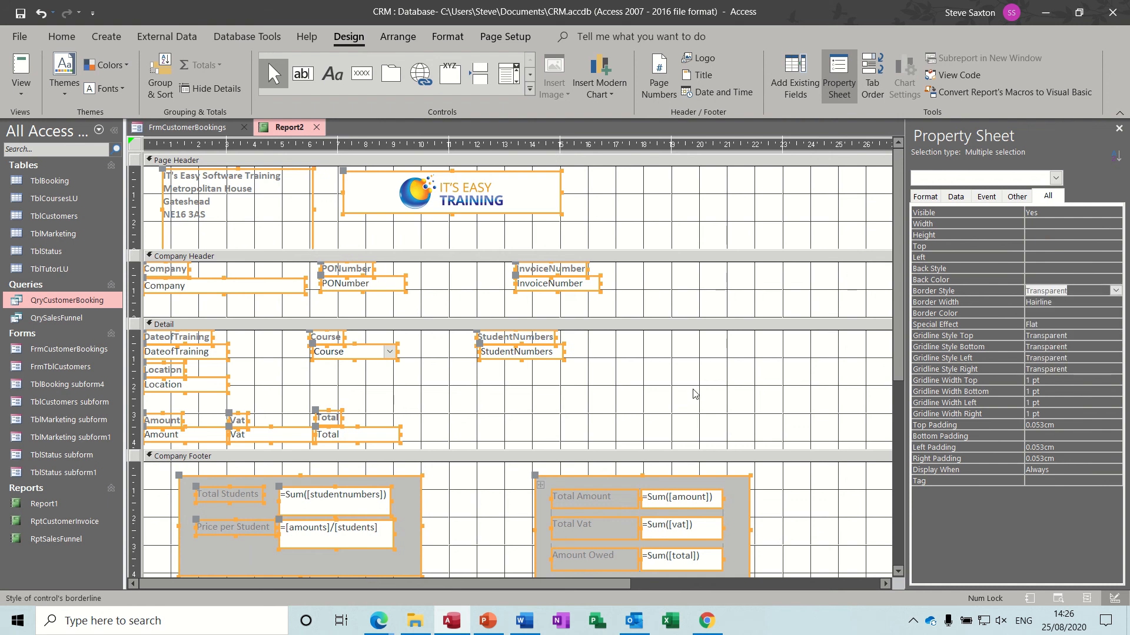
click(632, 406)
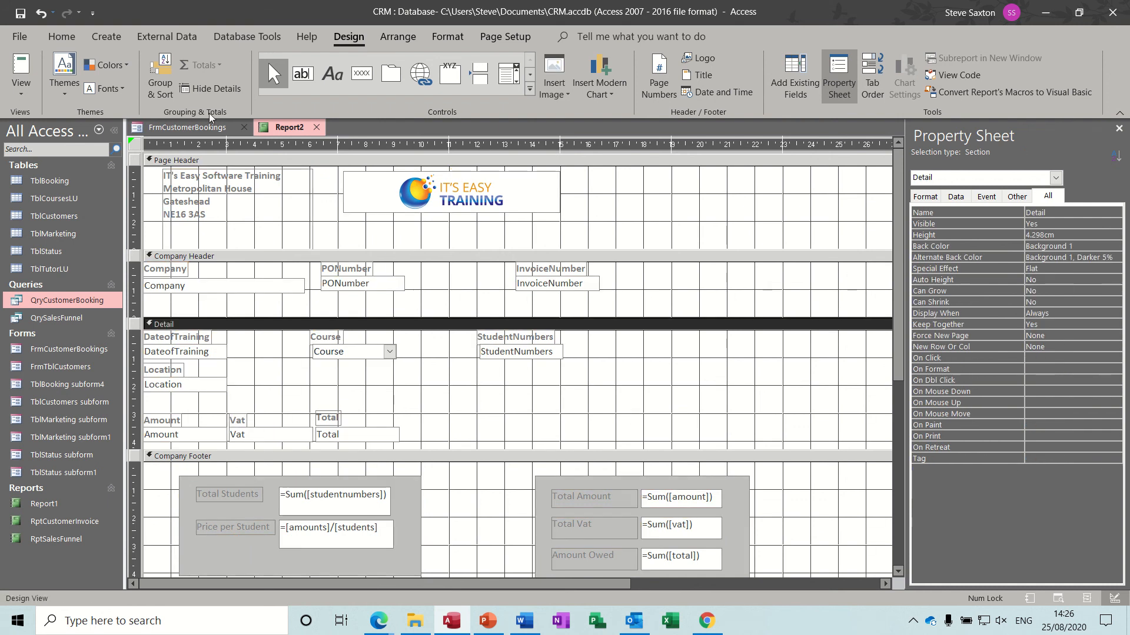
Check the report for invoice number 11 in Report view, followed by Layout view with its page margins.
click(25, 71)
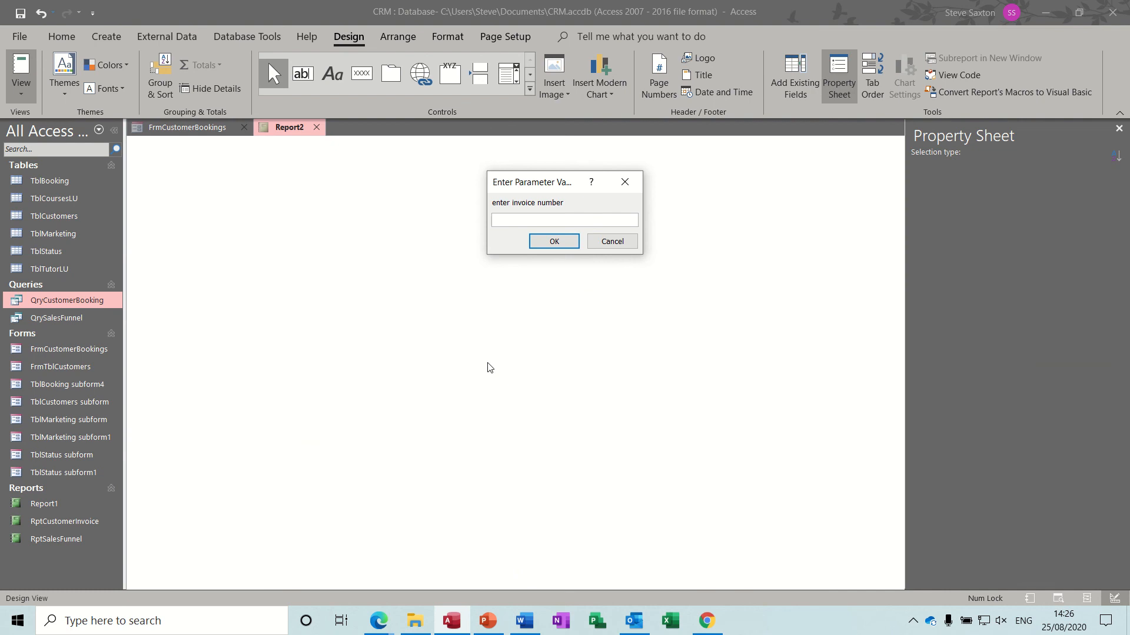
key(Return)
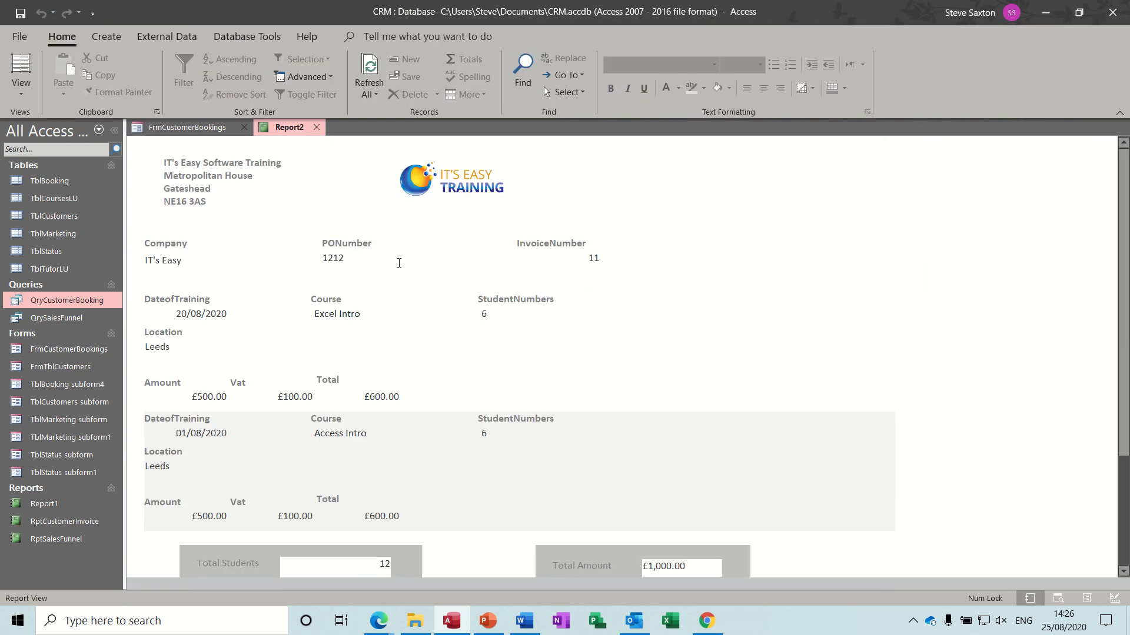
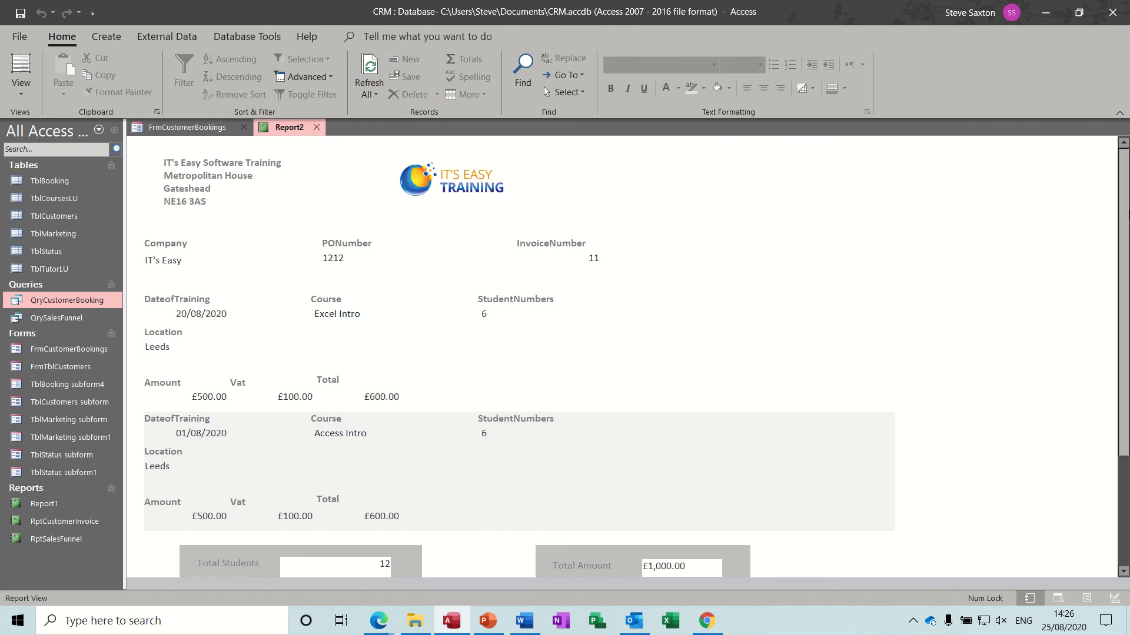
mouse_move(1125, 208)
mouse_down()
mouse_move(1125, 300)
mouse_move(1126, 193)
mouse_up()
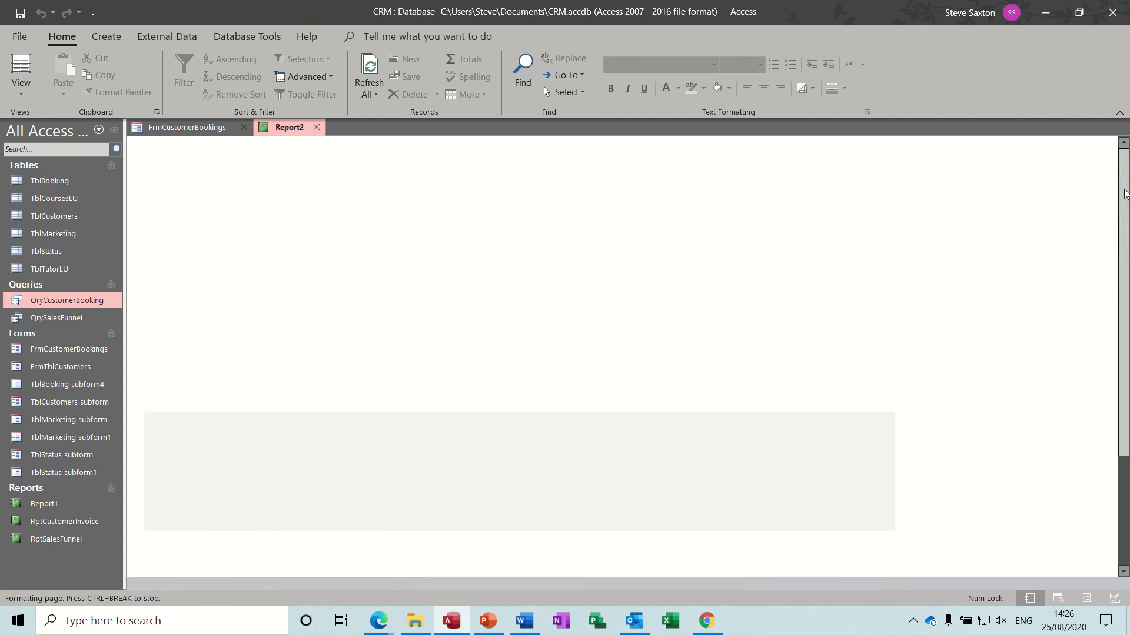
click(21, 97)
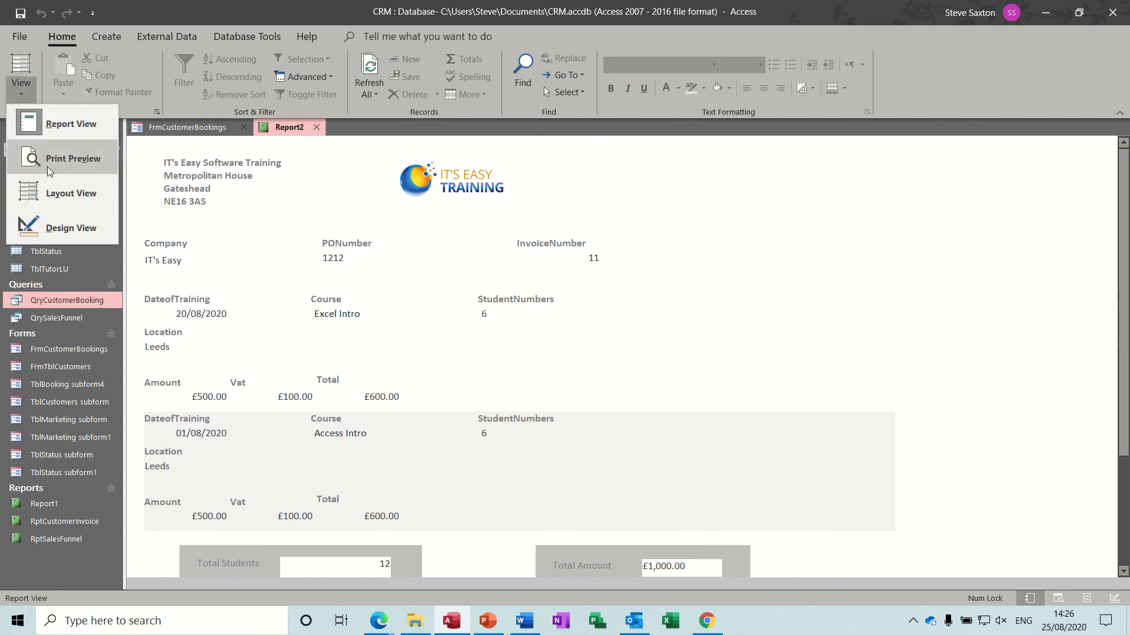
click(66, 195)
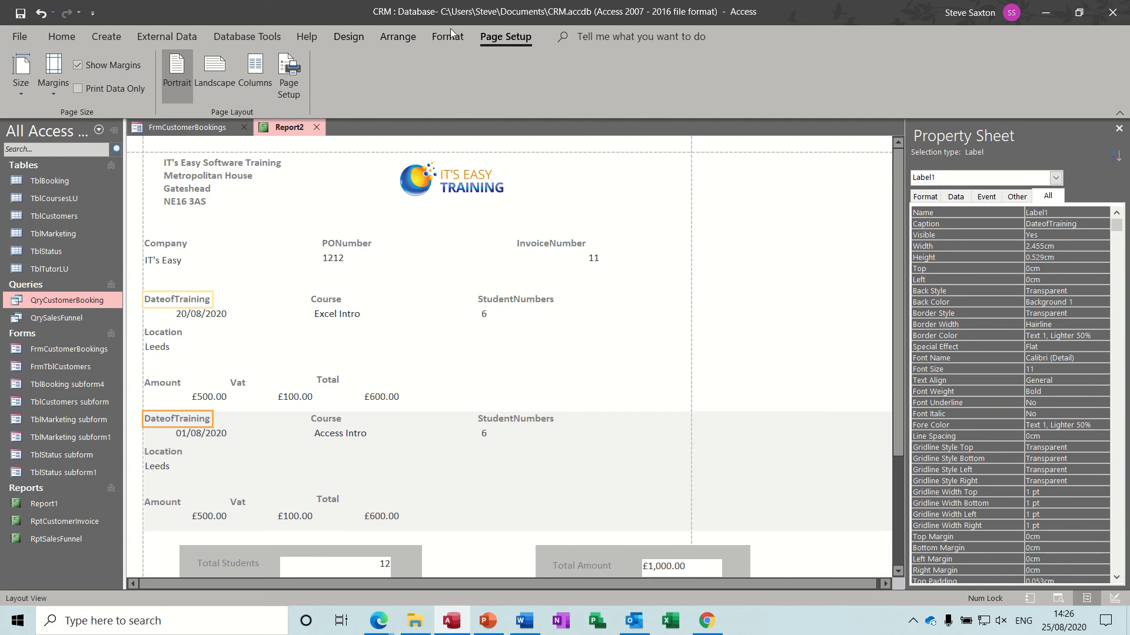
Return the report to Design view and close the Property Sheet.
click(348, 36)
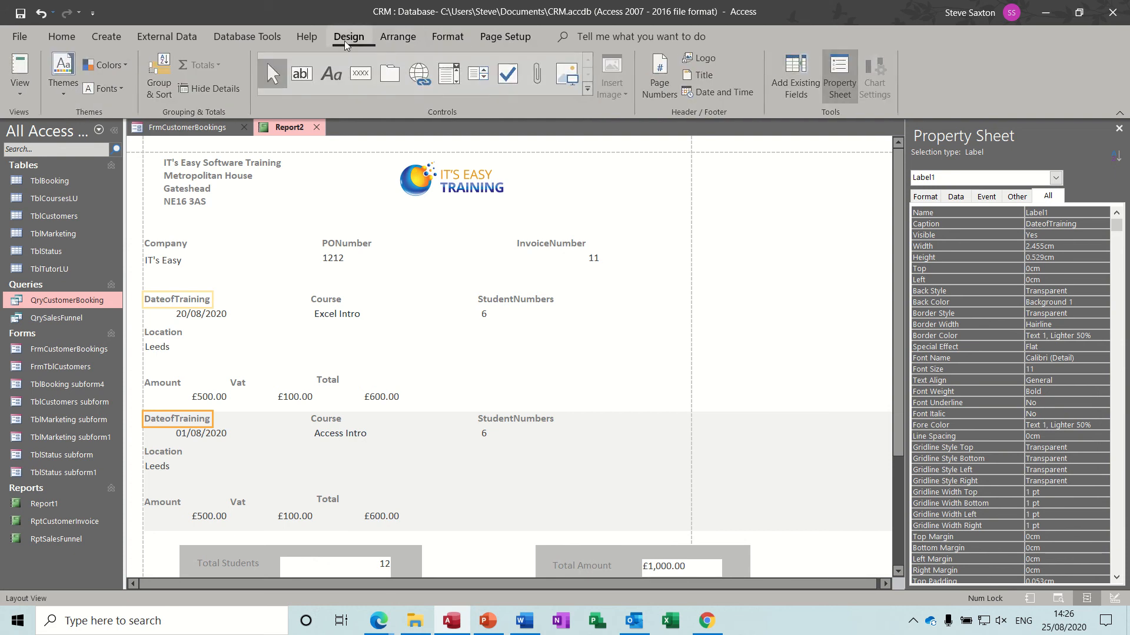
click(35, 99)
click(58, 227)
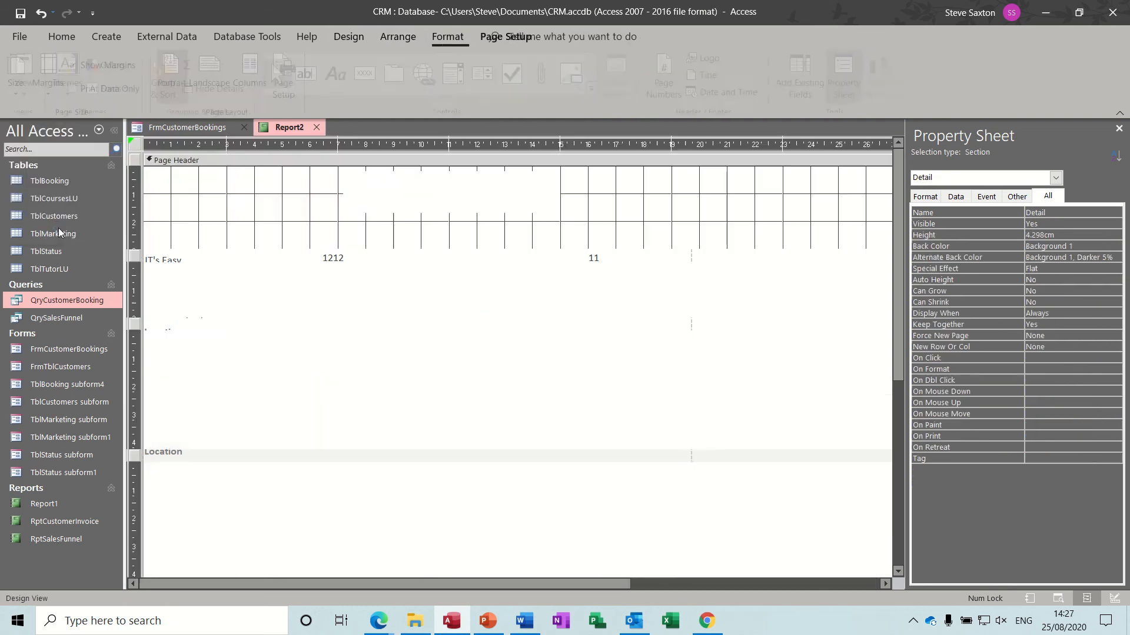
click(1118, 128)
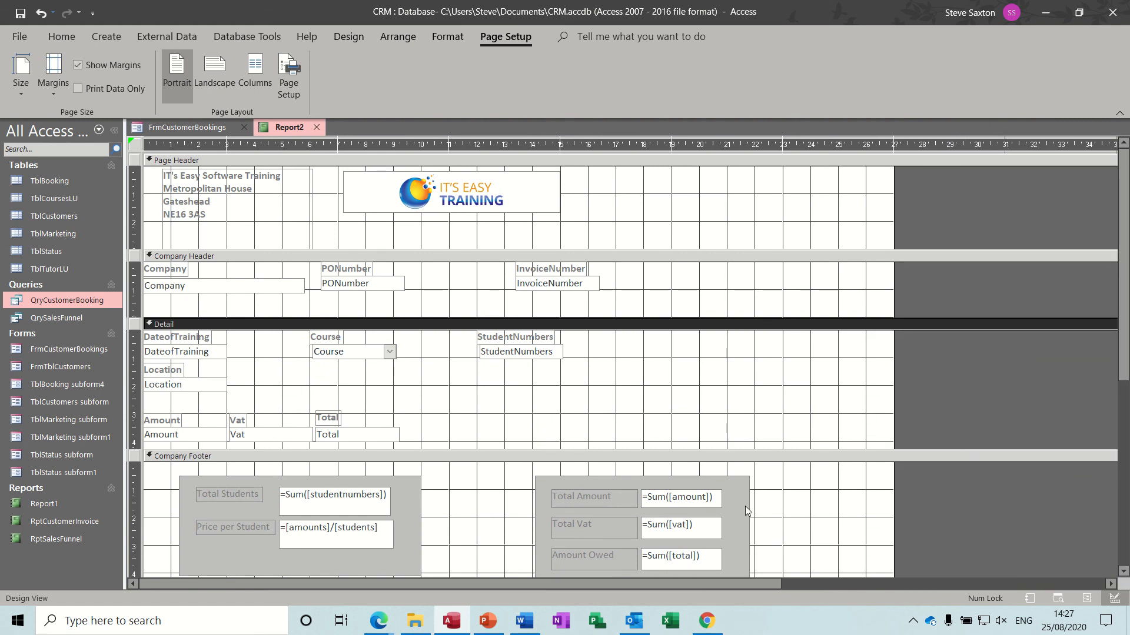
drag(743, 492, 683, 495)
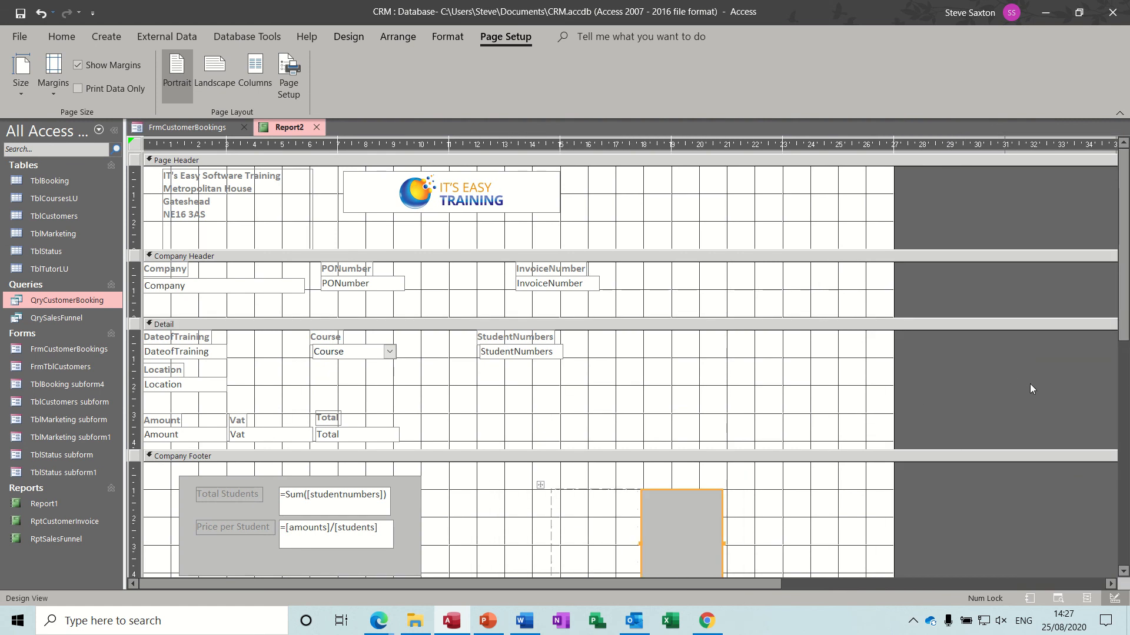
drag(1123, 253, 1122, 362)
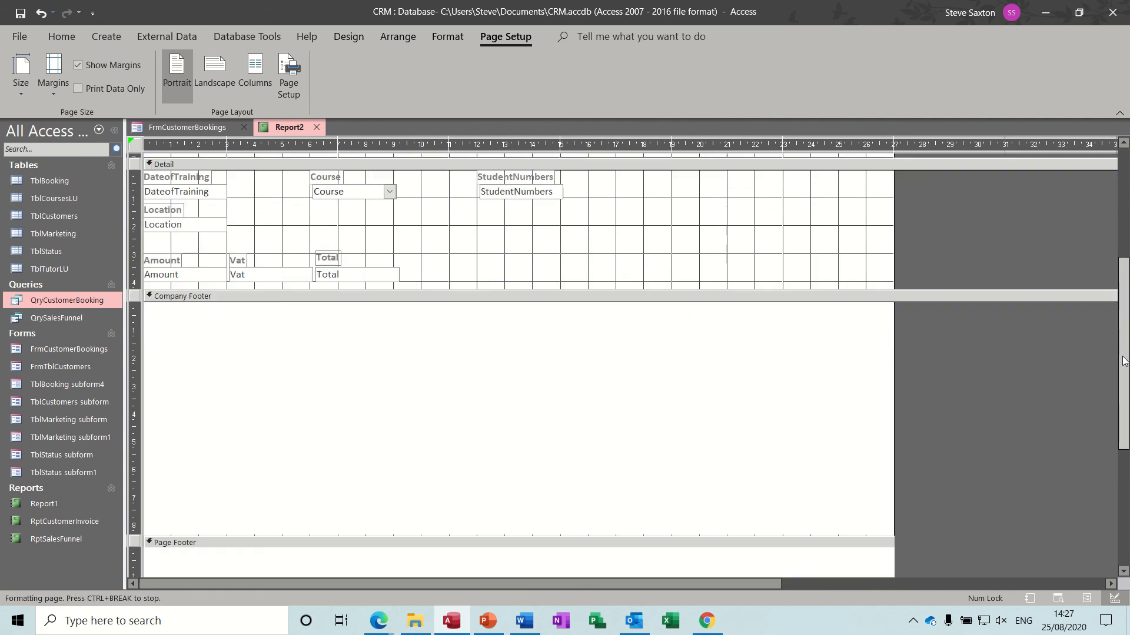
key(ctrl+z)
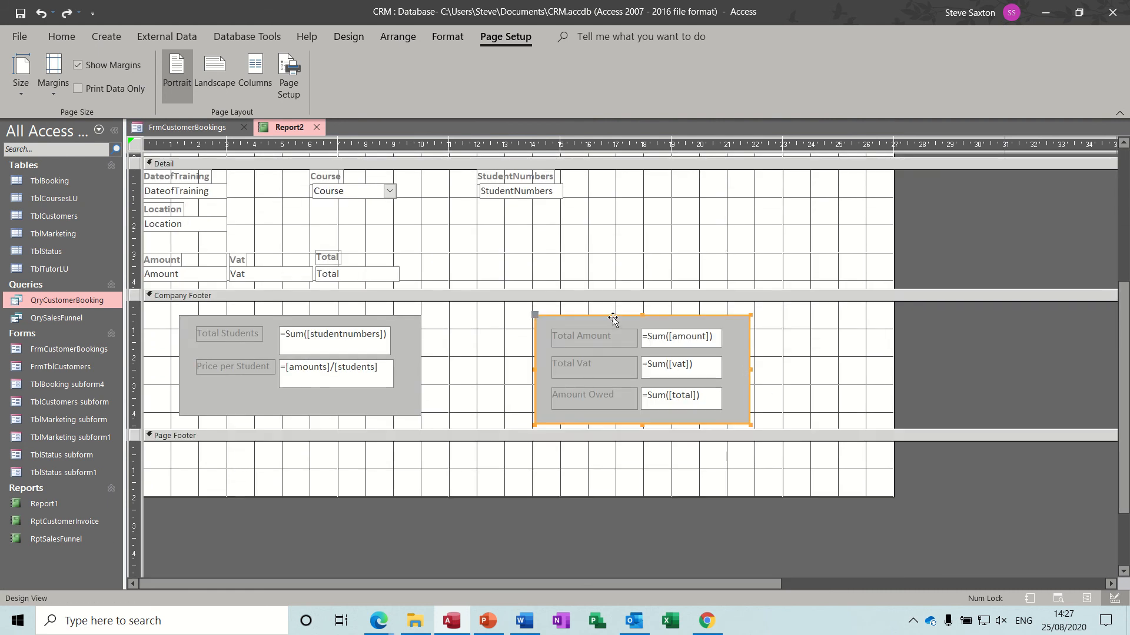
Move the grey amount totals block in the Company Footer left to about the 12 cm mark and narrow the report to about 23 cm.
key(ctrl+a)
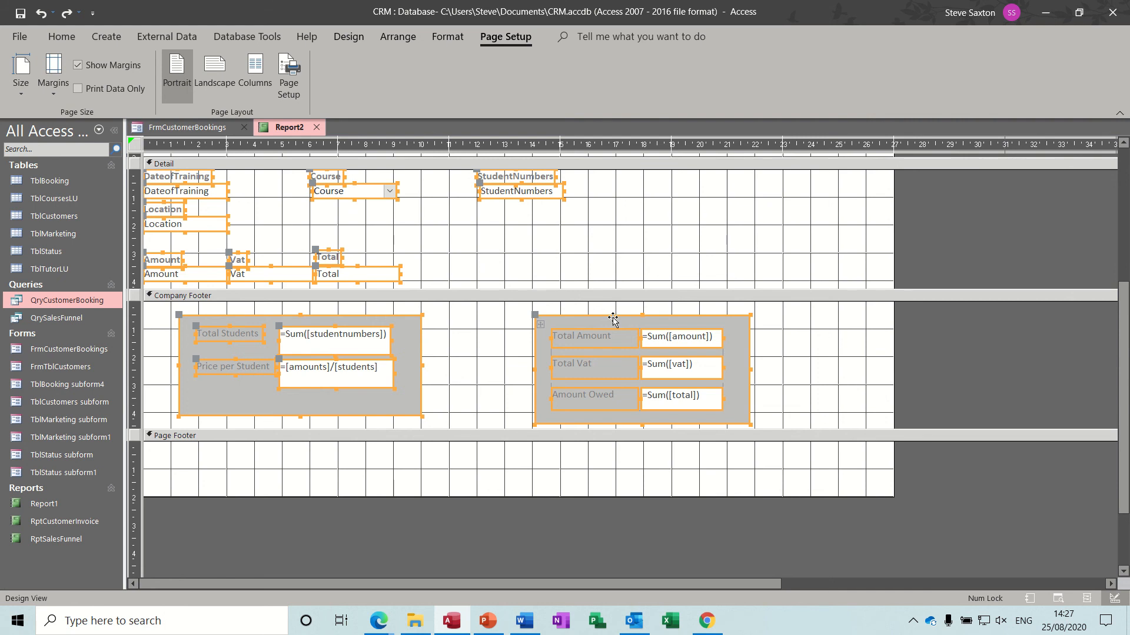
click(496, 341)
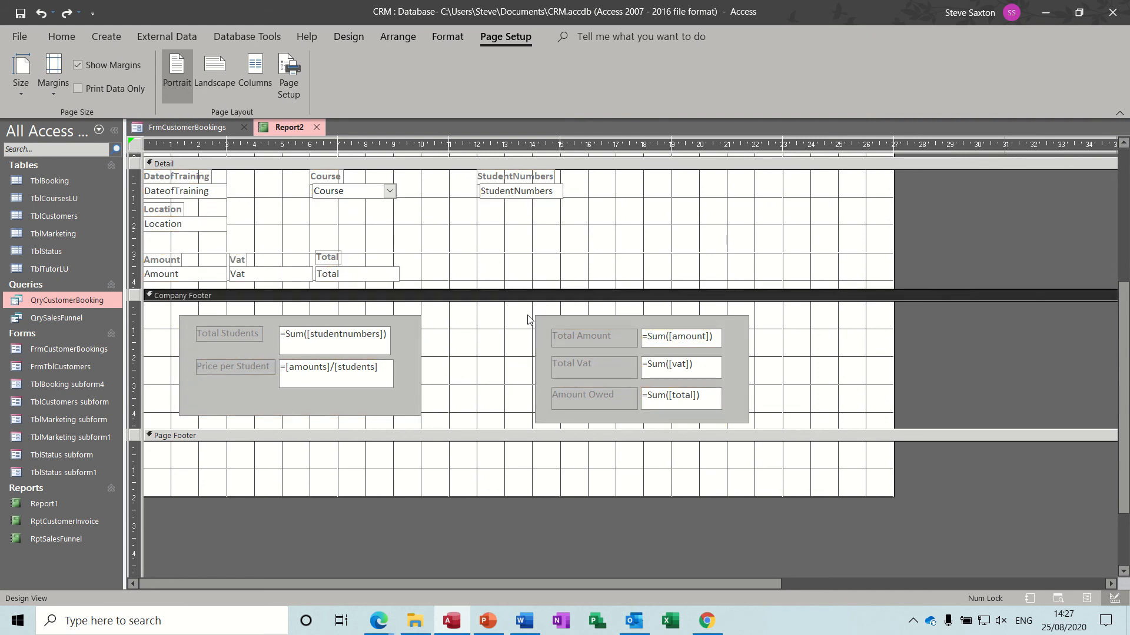
drag(528, 310, 763, 428)
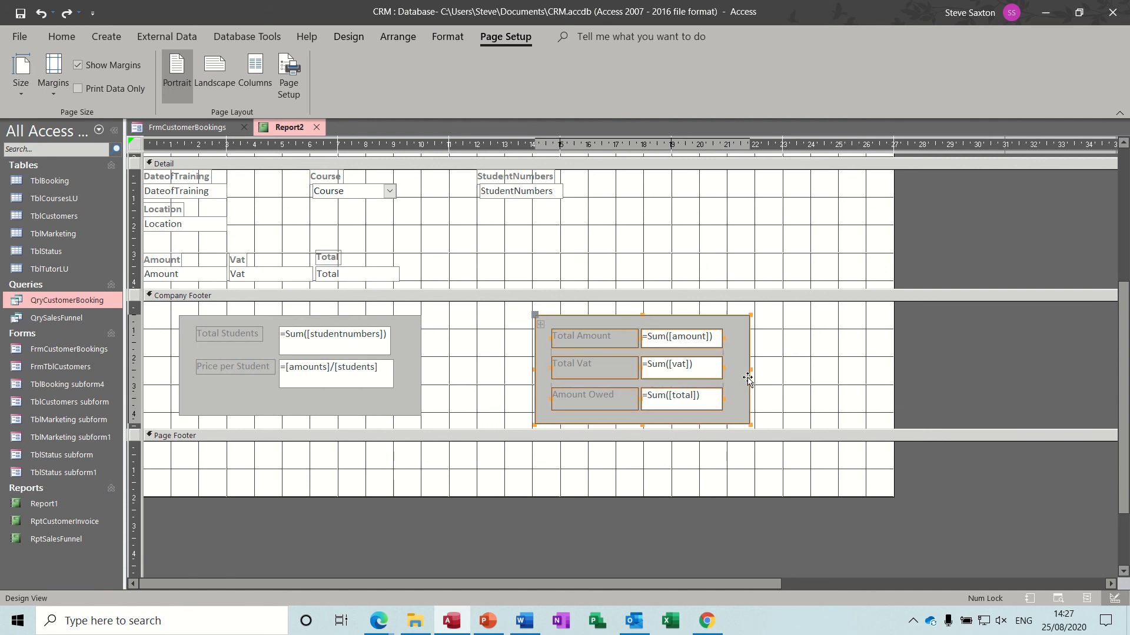
drag(747, 379, 692, 377)
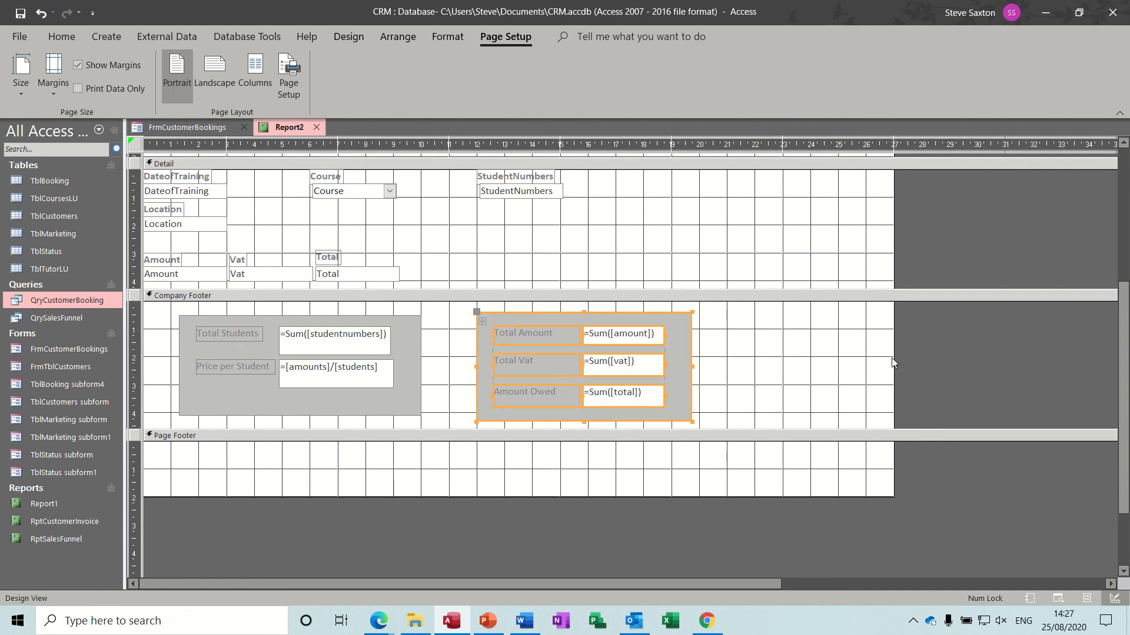
drag(893, 358, 784, 360)
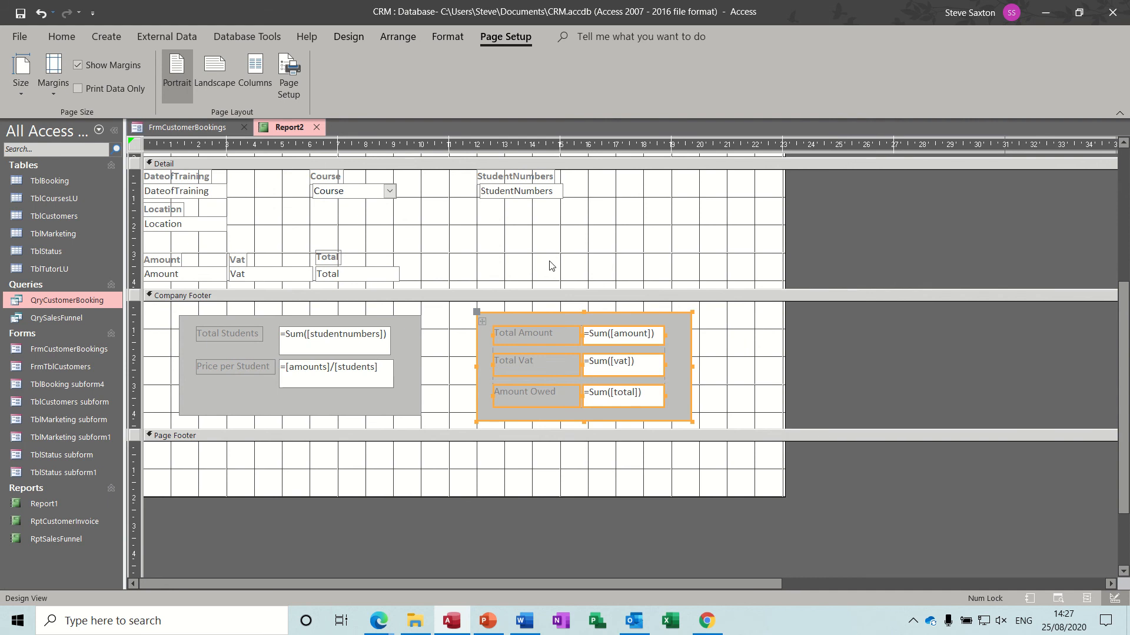
Run the report for invoice number 11 and check in Layout view how the Detail section fits within the page margin.
click(346, 38)
click(22, 69)
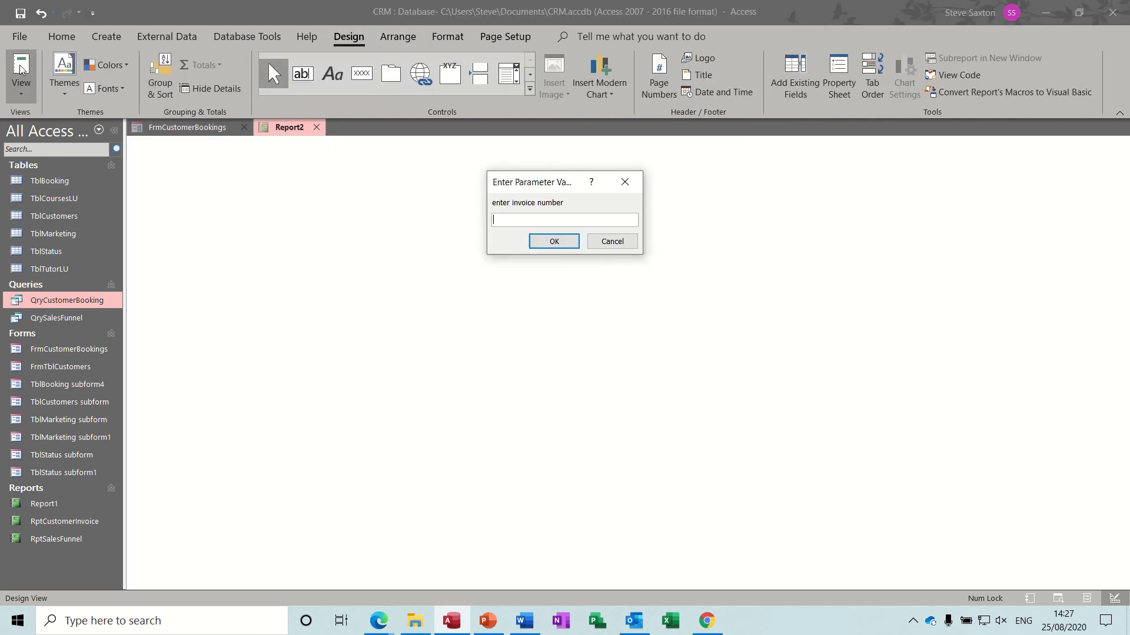
text(11)
key(Return)
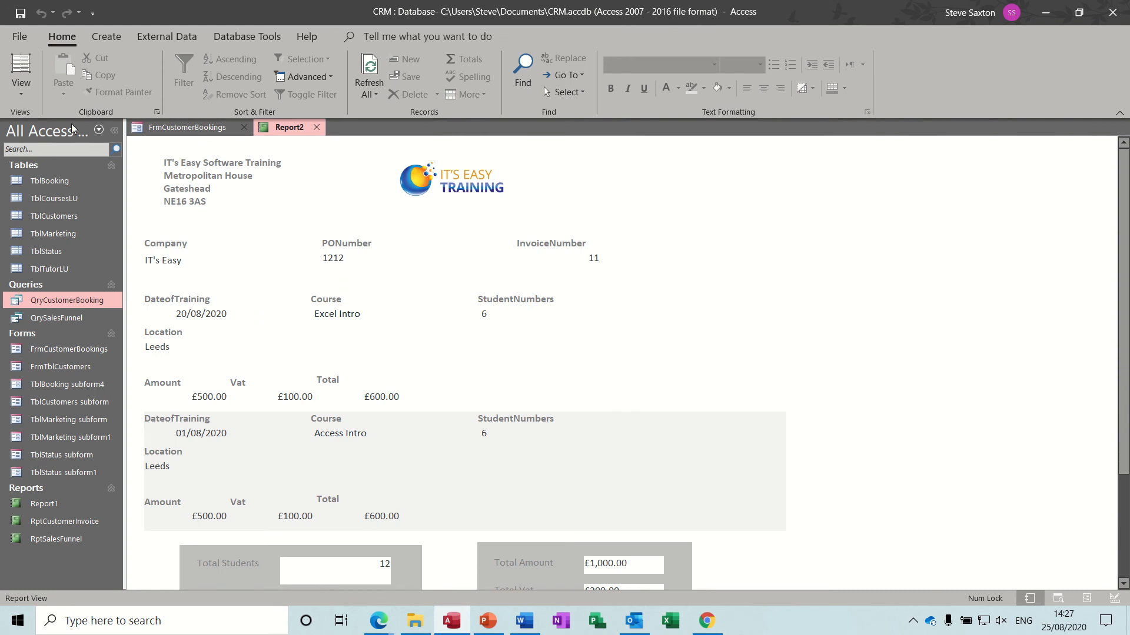
click(22, 88)
click(58, 194)
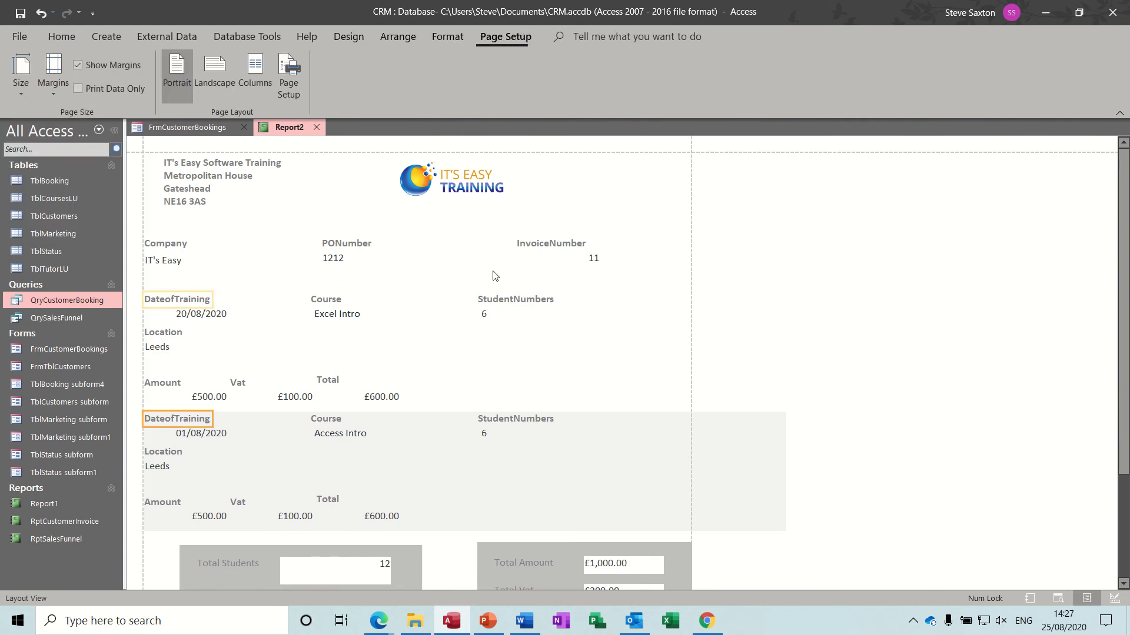
click(775, 467)
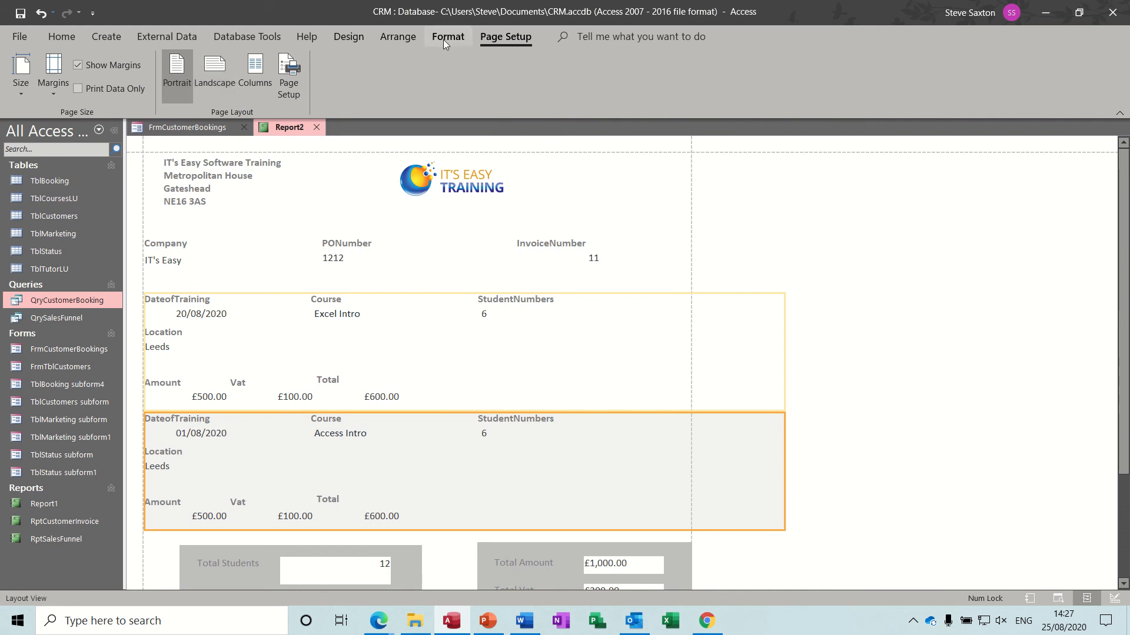
Narrow the report in Design view to about 19.7 cm so its edge meets the amount totals block.
click(351, 39)
click(24, 88)
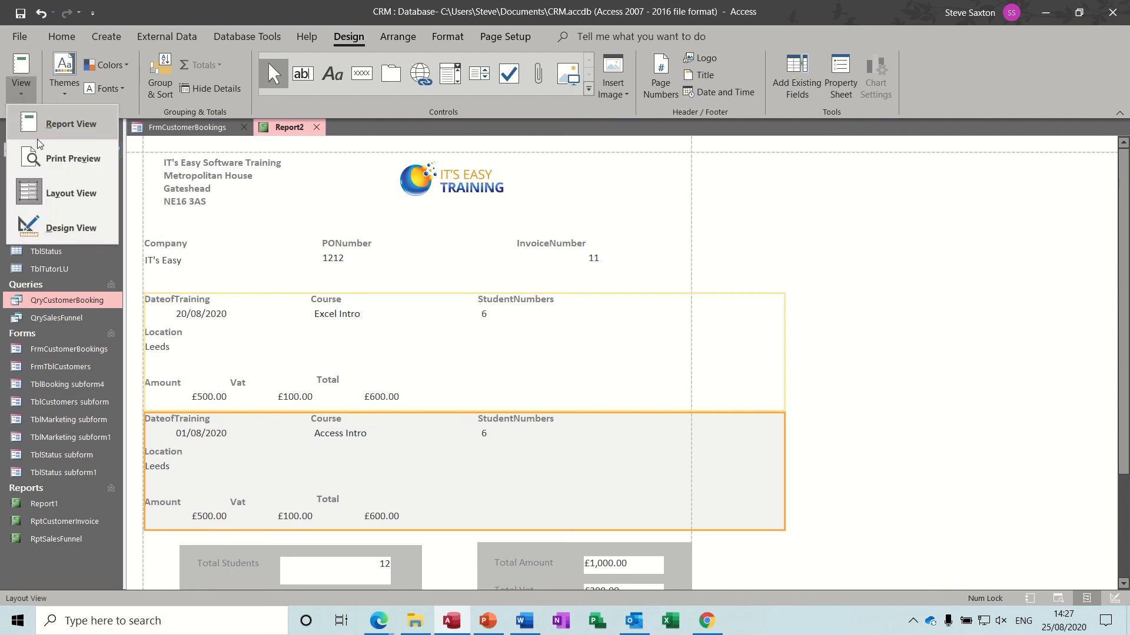
click(57, 228)
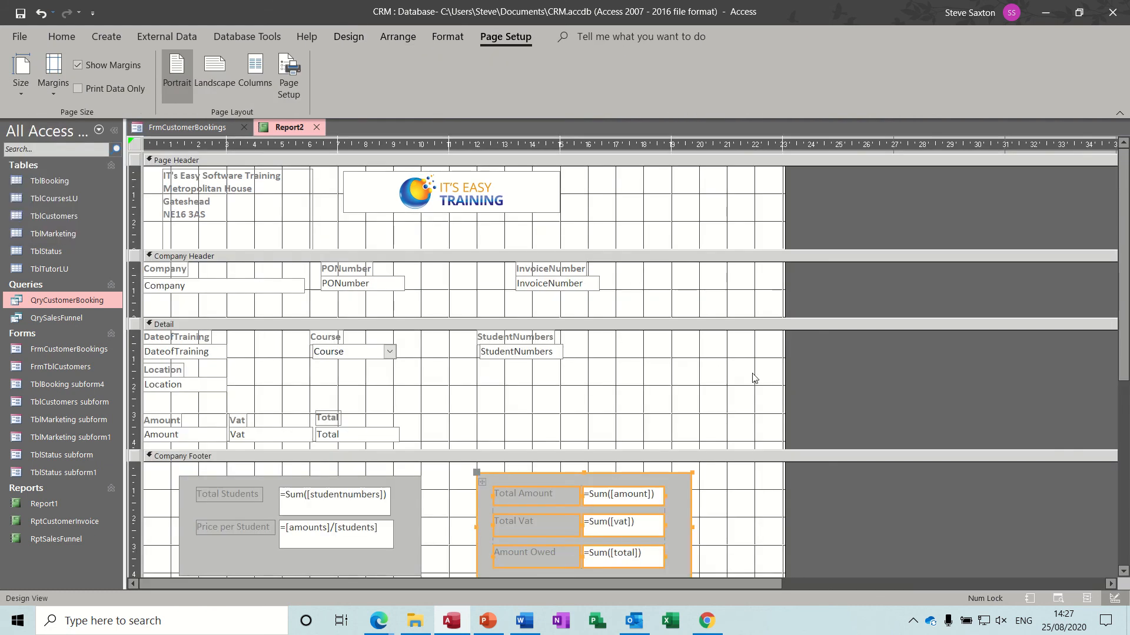
click(786, 372)
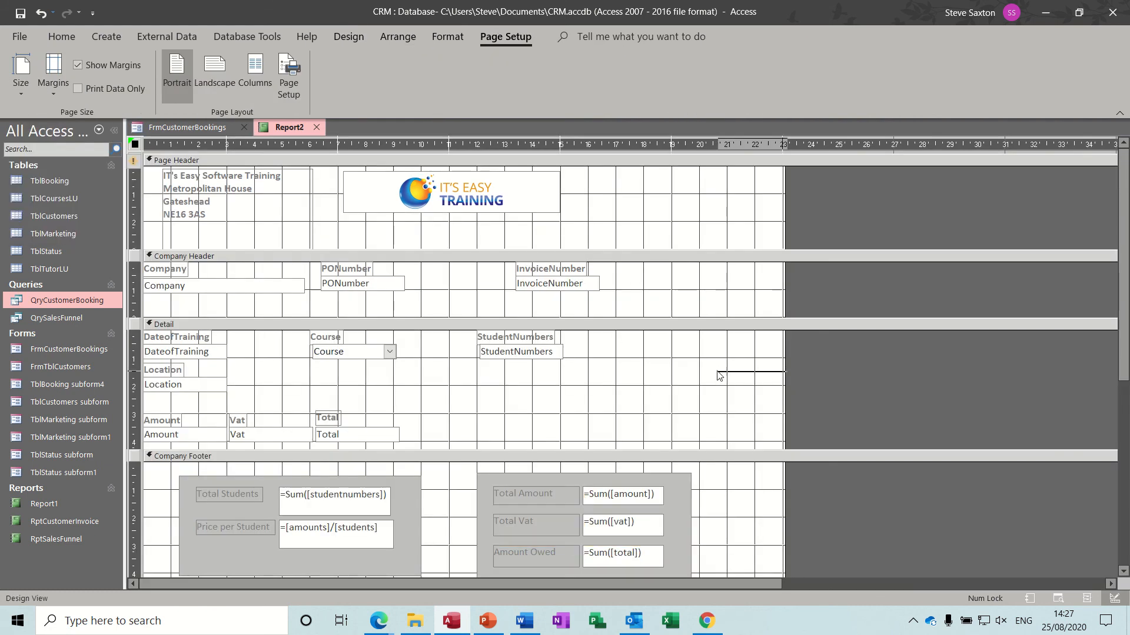
drag(785, 359, 691, 359)
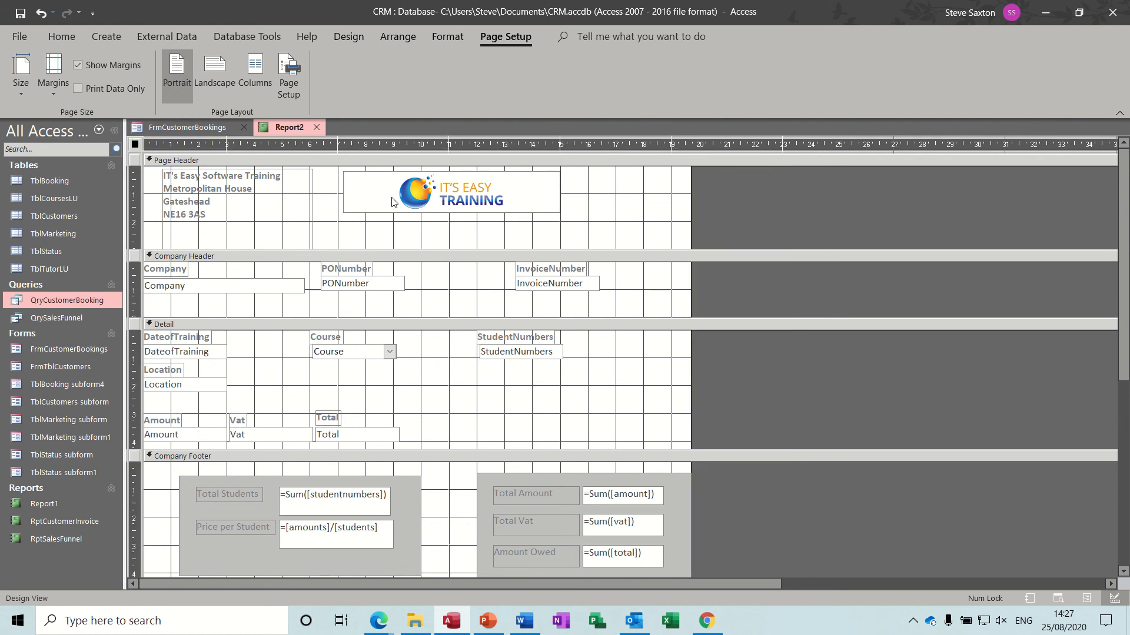
click(348, 36)
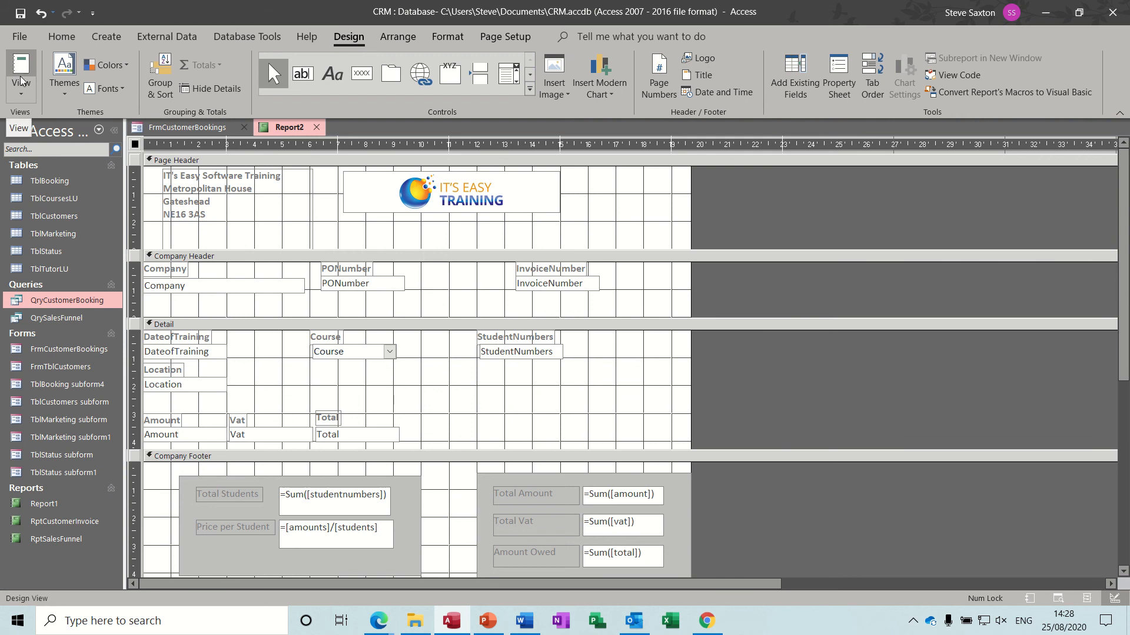
Run the report in Layout view for invoice number 11 and check the Detail section against the page margin.
click(21, 92)
click(61, 198)
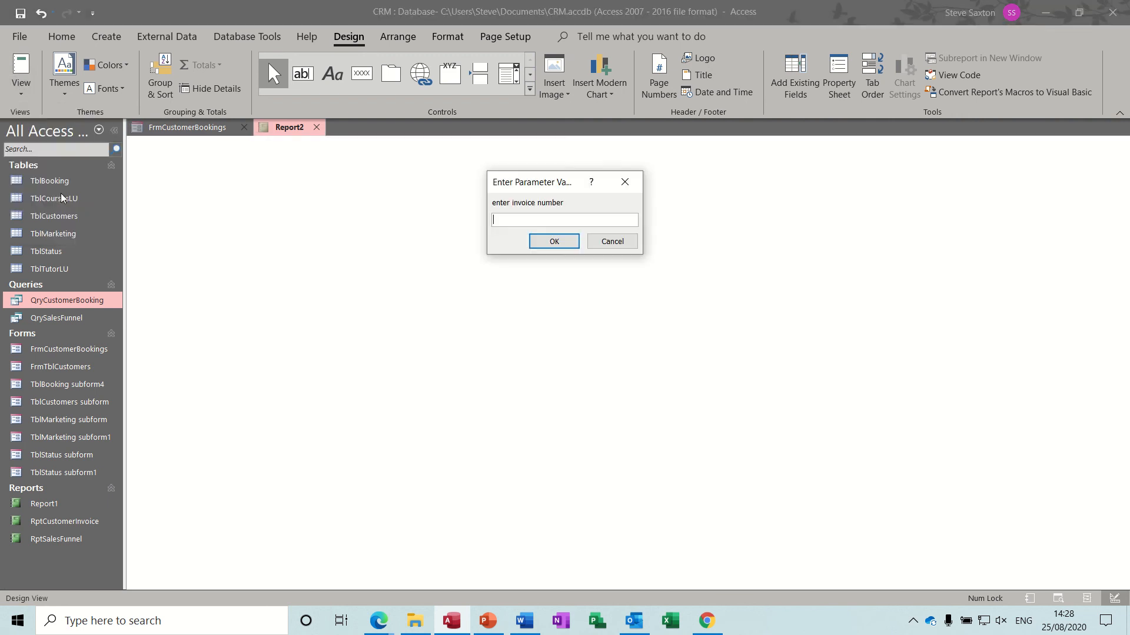
text(11)
key(Return)
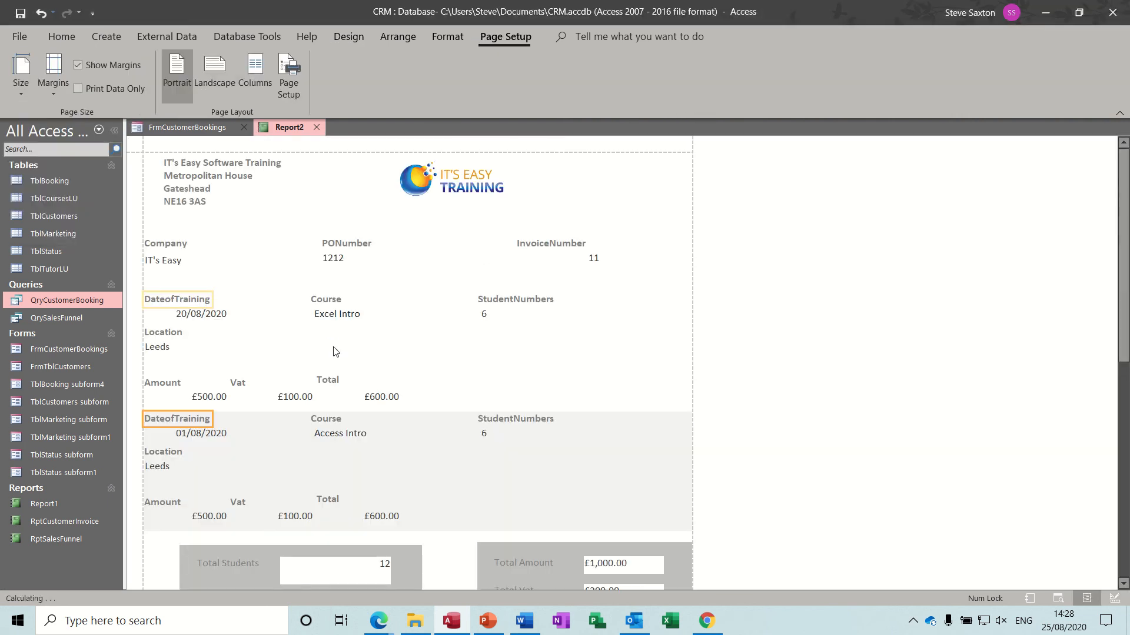
click(509, 383)
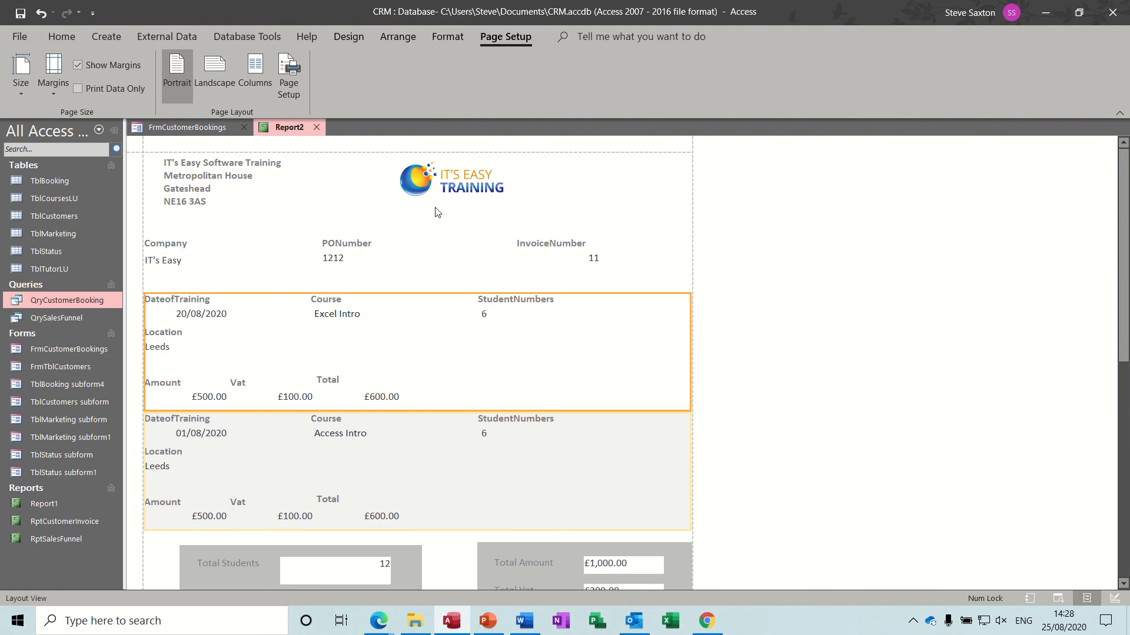
Check the whole invoice page in Print Preview, inspect its details up close, and close the preview.
click(348, 36)
click(21, 88)
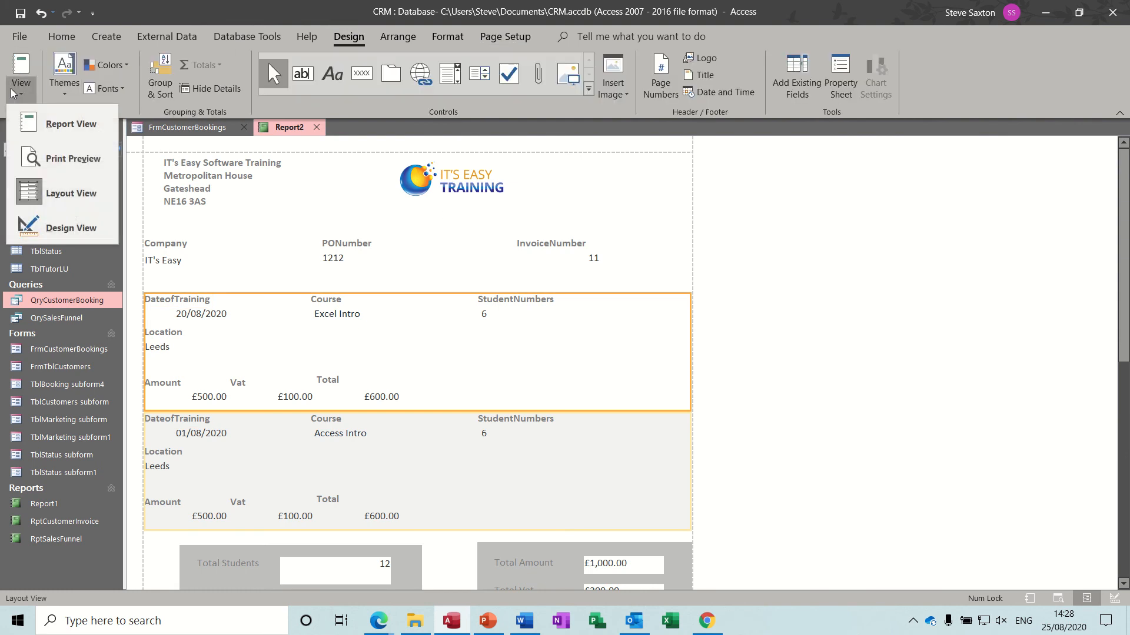
click(51, 160)
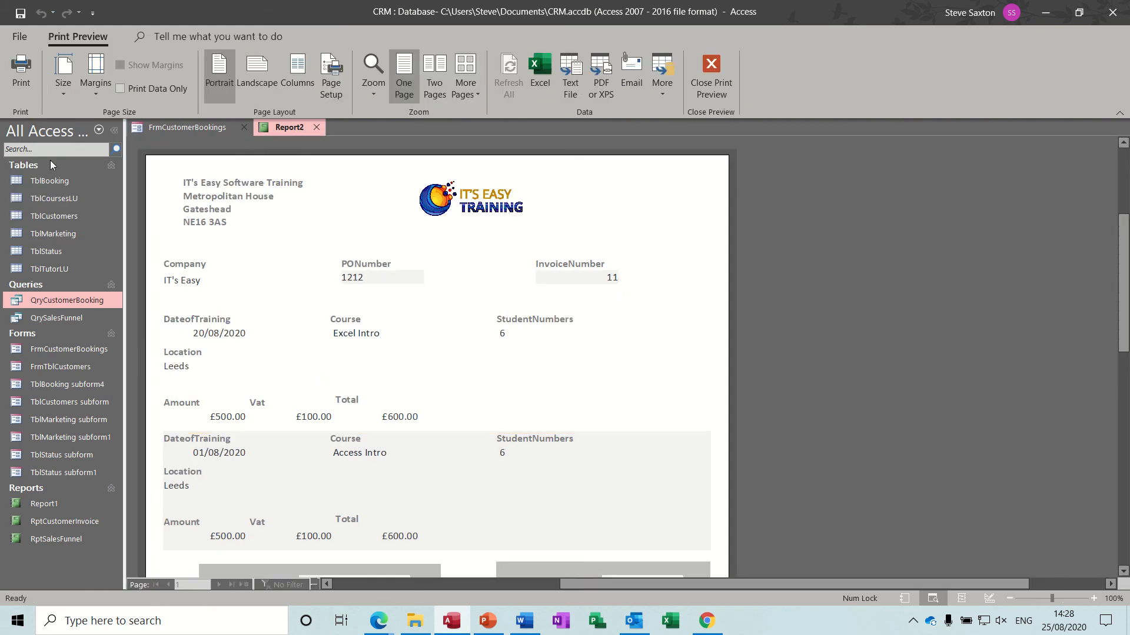
click(386, 279)
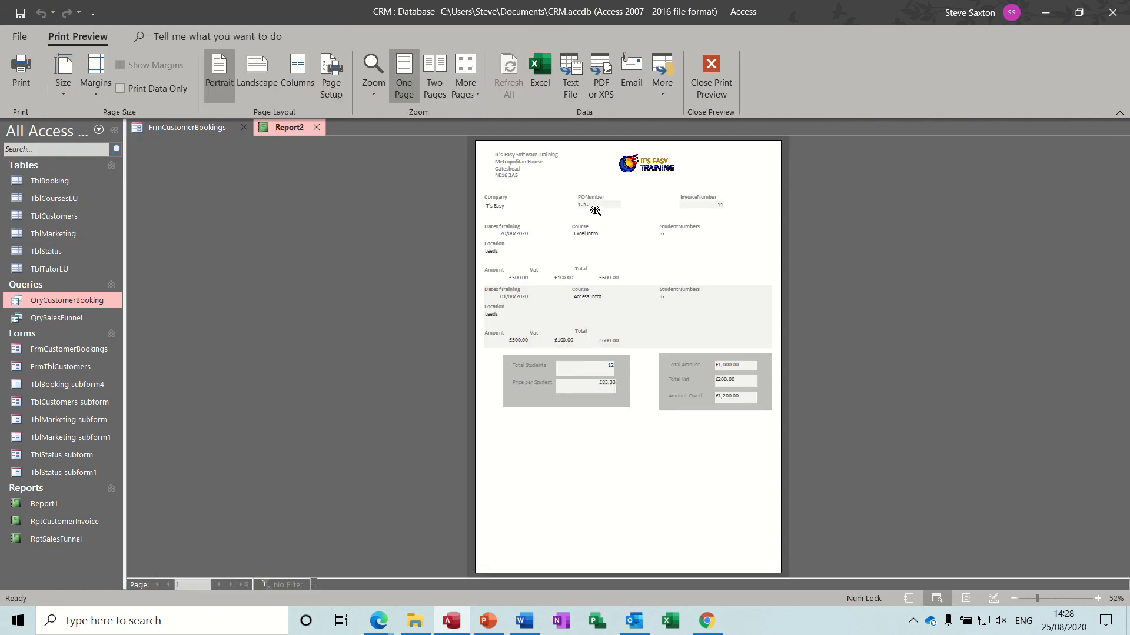
click(588, 240)
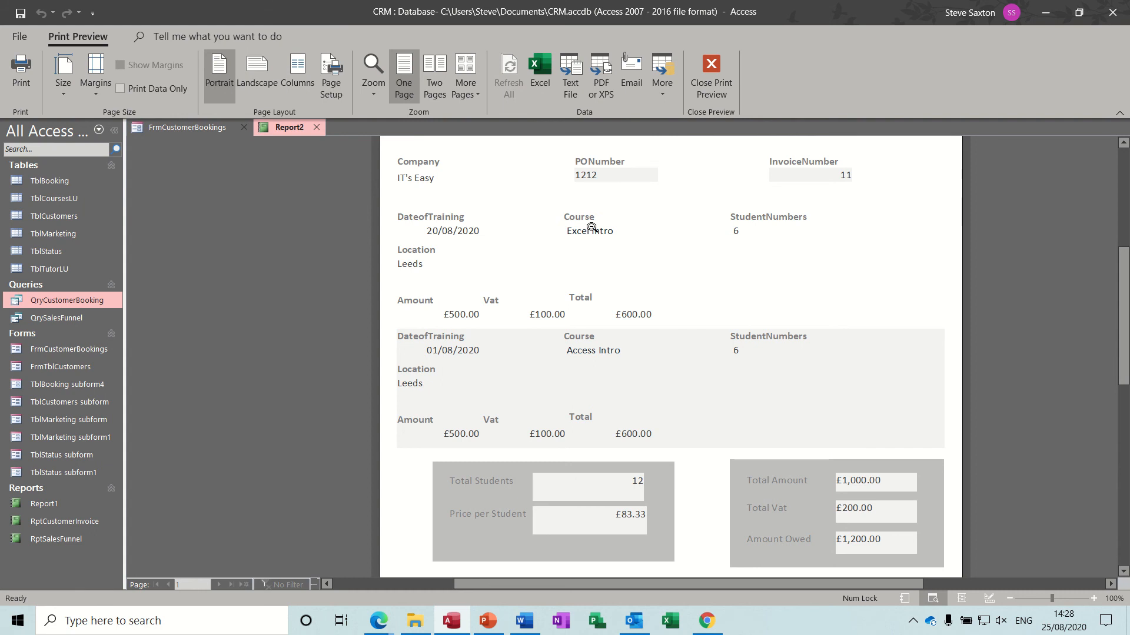
click(710, 66)
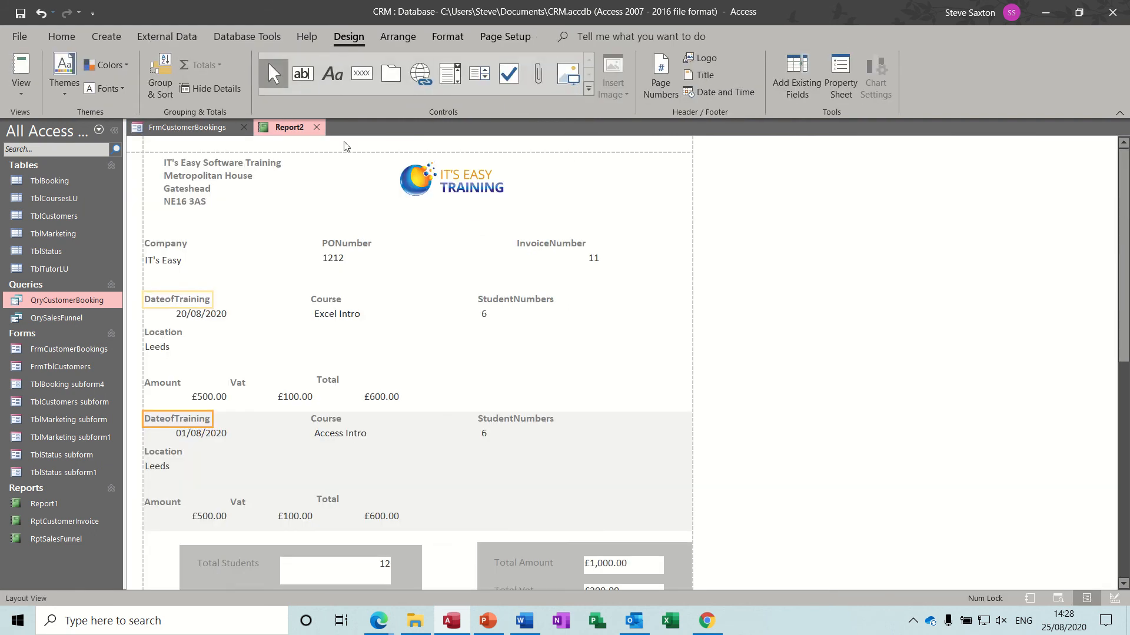
Close the report and save its design under the name test.
click(317, 127)
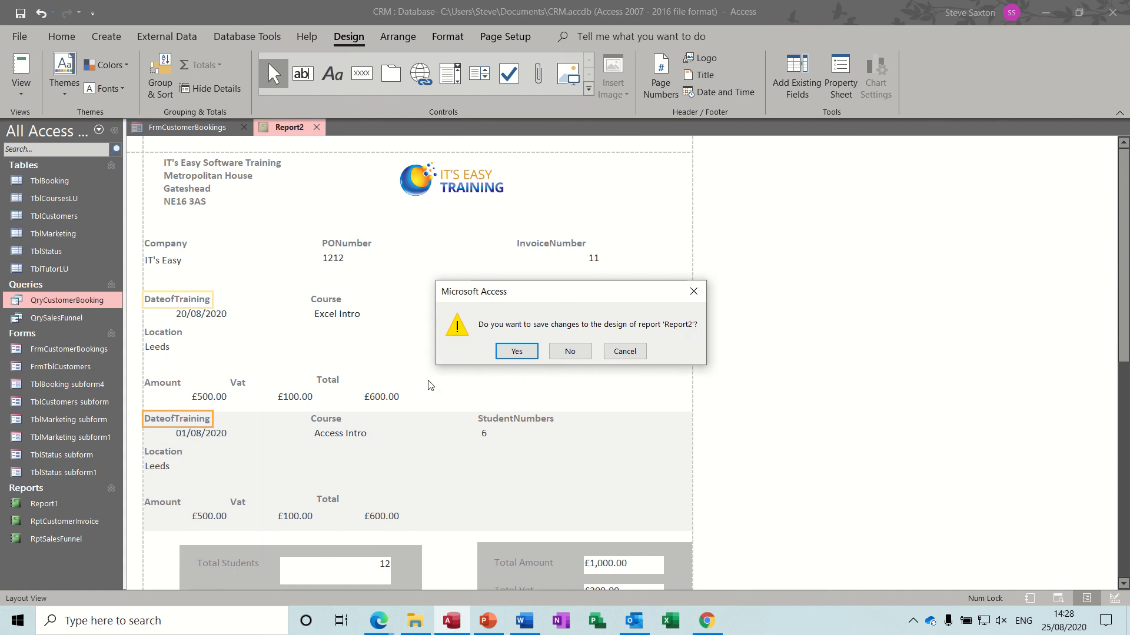
click(515, 351)
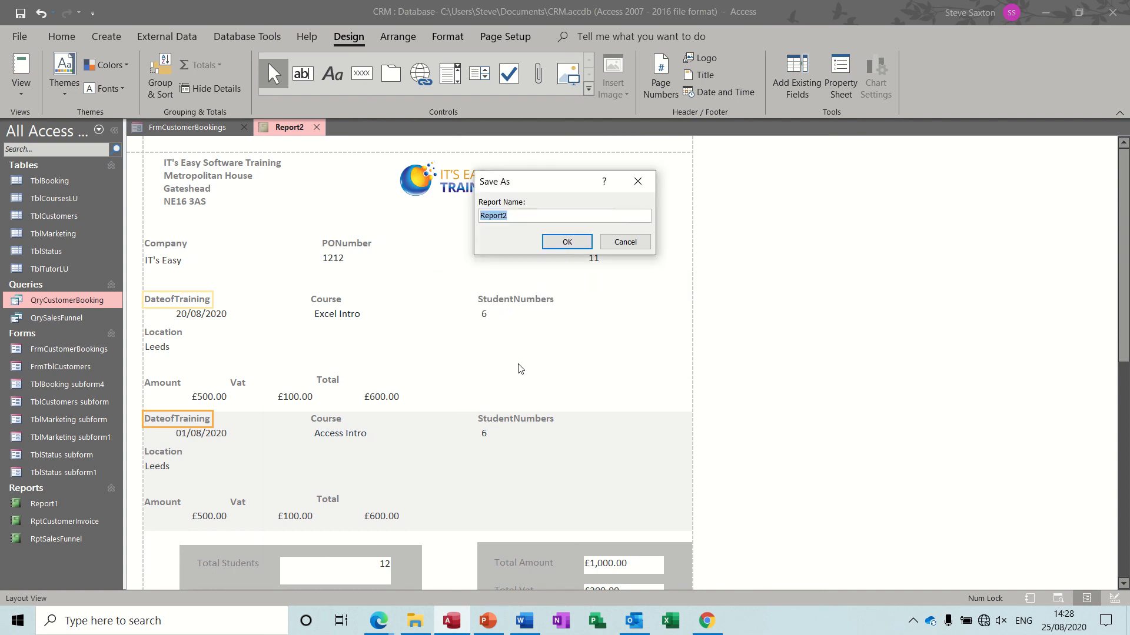
text(test)
click(568, 244)
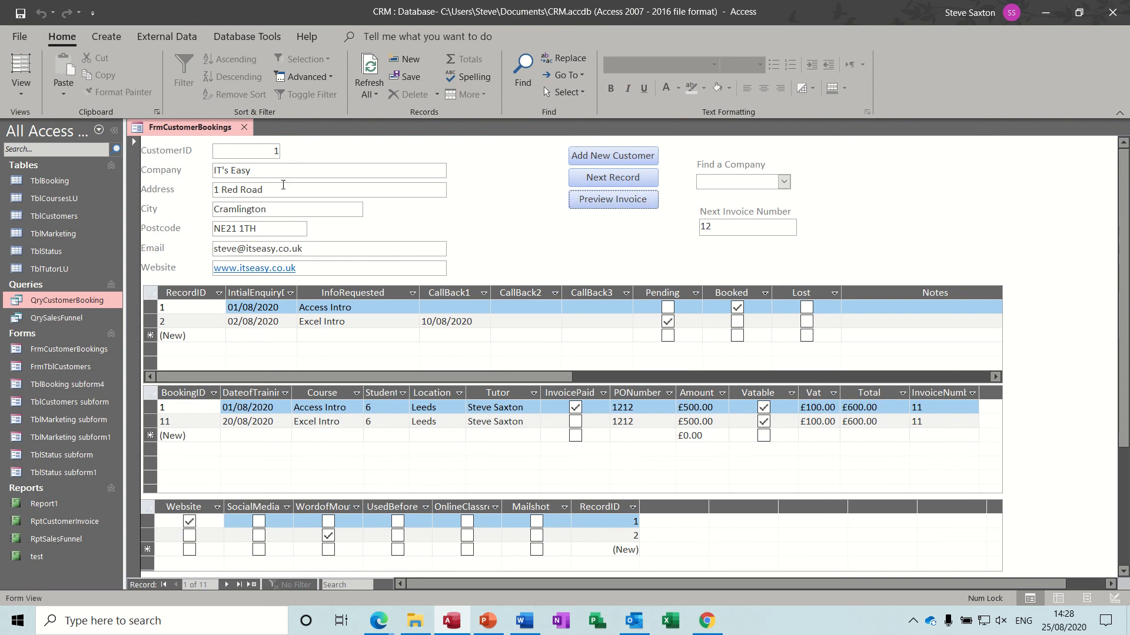
Open FrmCustomerBookings in Design view and draw a command button below the Preview Invoice button.
click(21, 88)
click(46, 229)
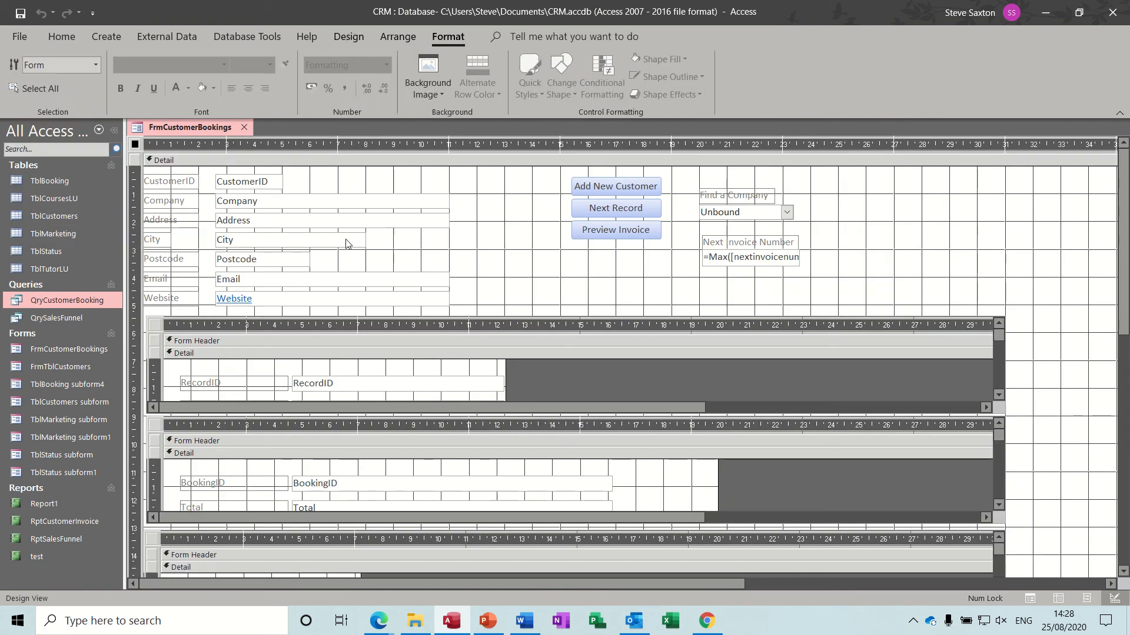
click(340, 38)
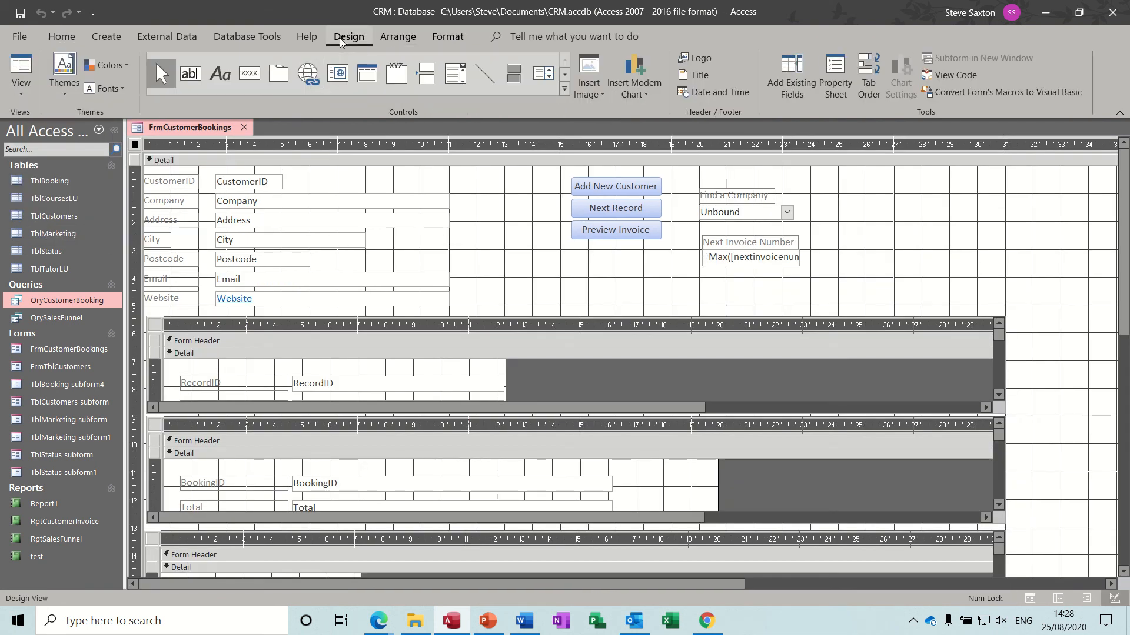
click(247, 75)
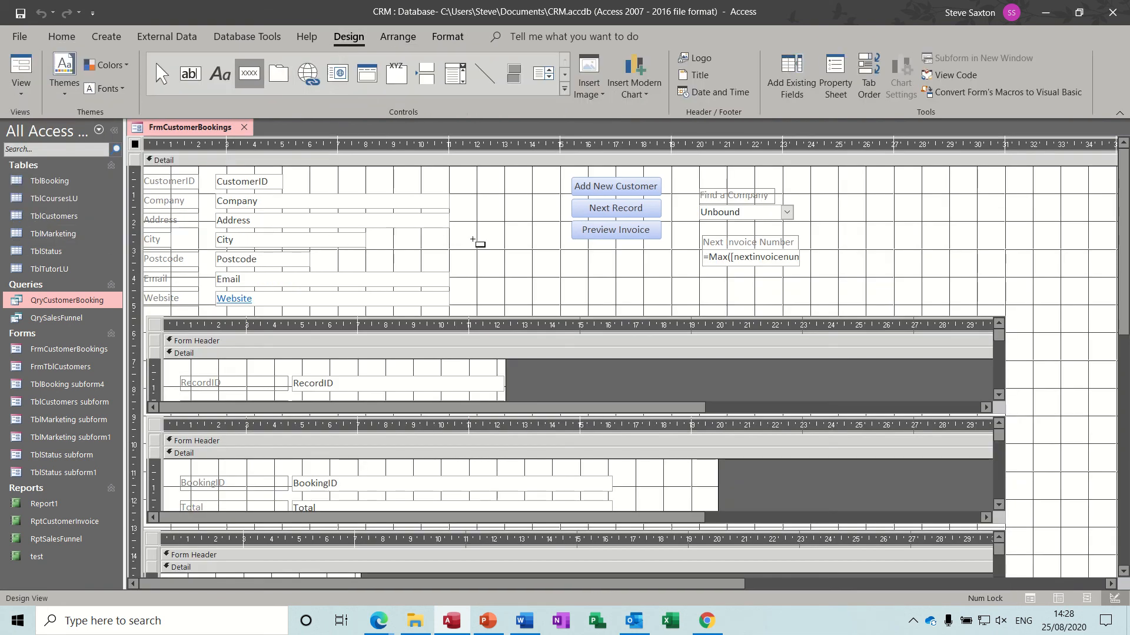
drag(570, 252, 663, 286)
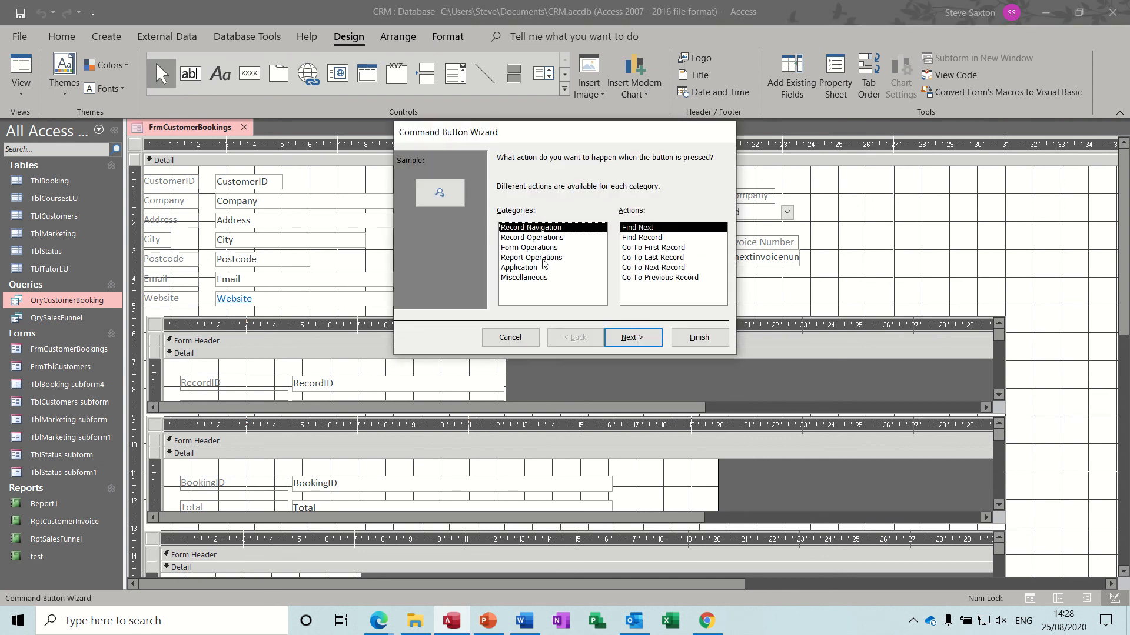
Set the new button's action to the Report Operations action Preview Report for the test report.
click(542, 259)
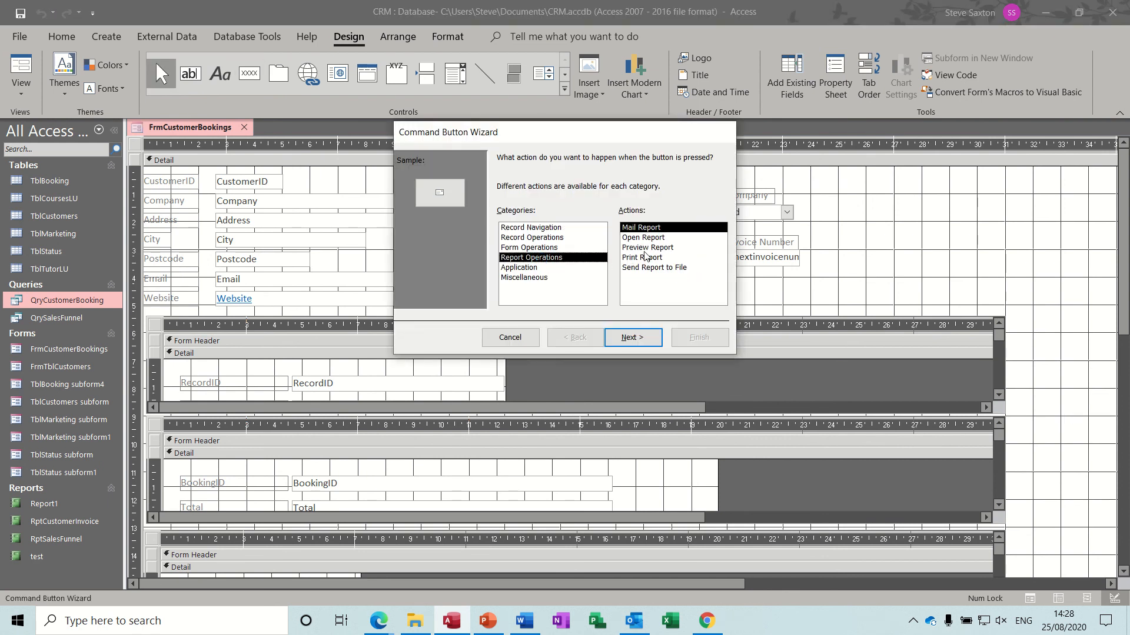
click(648, 248)
click(634, 341)
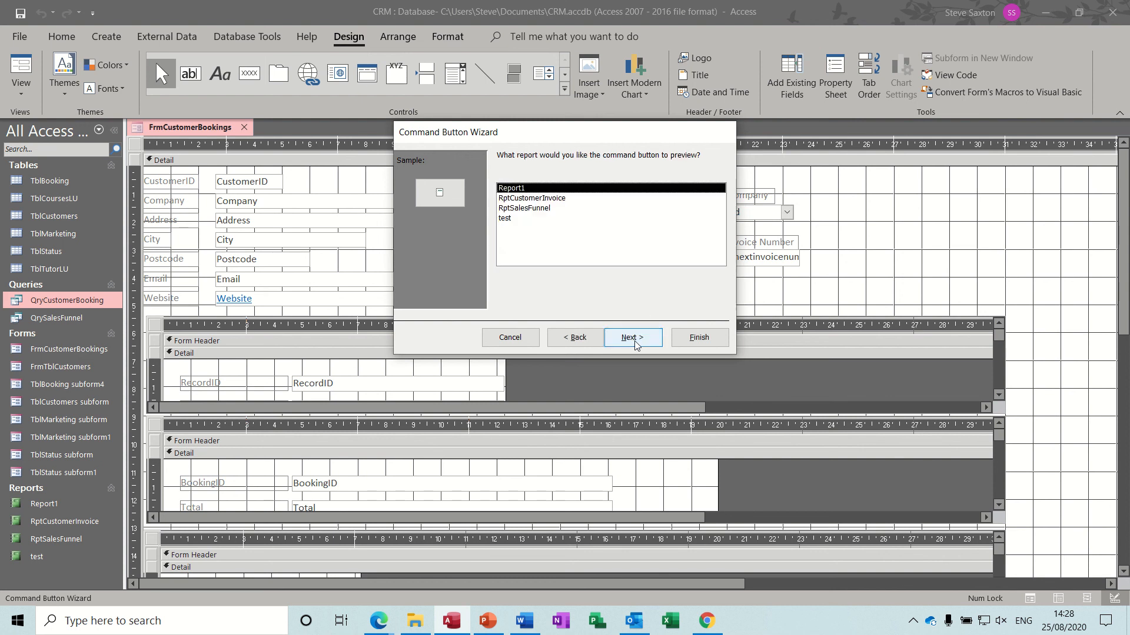
click(506, 219)
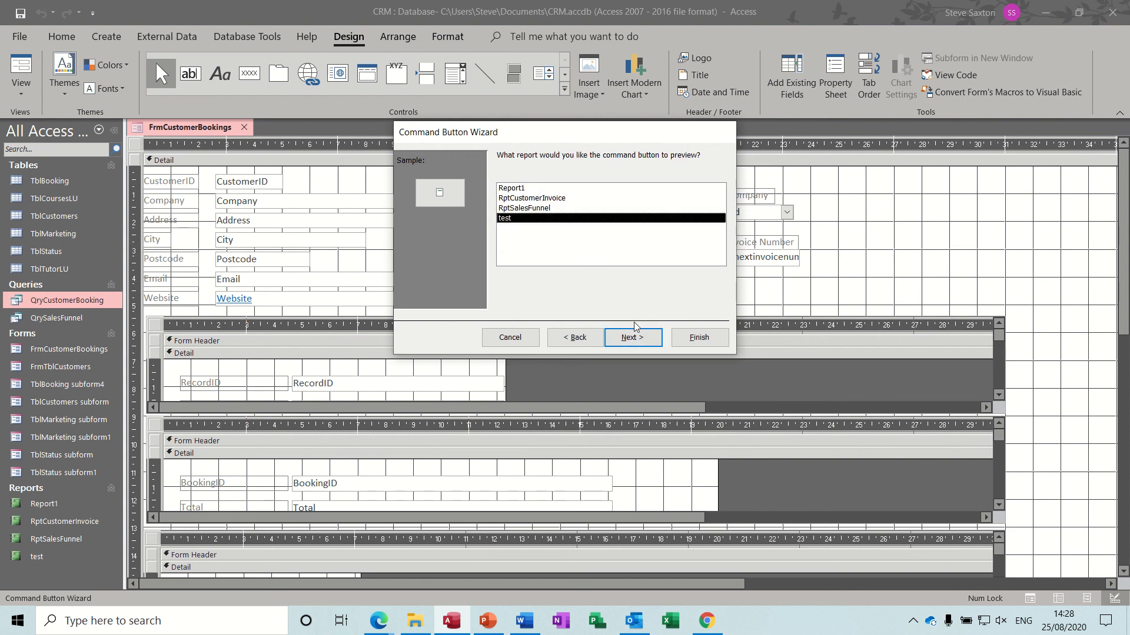
click(636, 337)
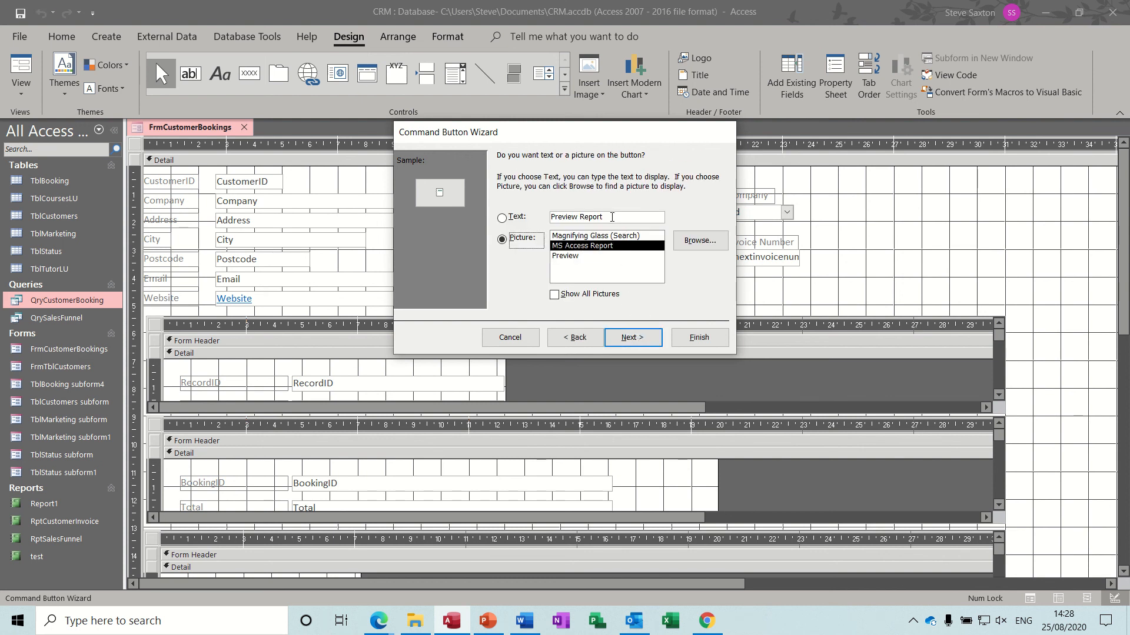
Give the button the text Preview Test instead of a picture and finish the Command Button Wizard.
click(612, 218)
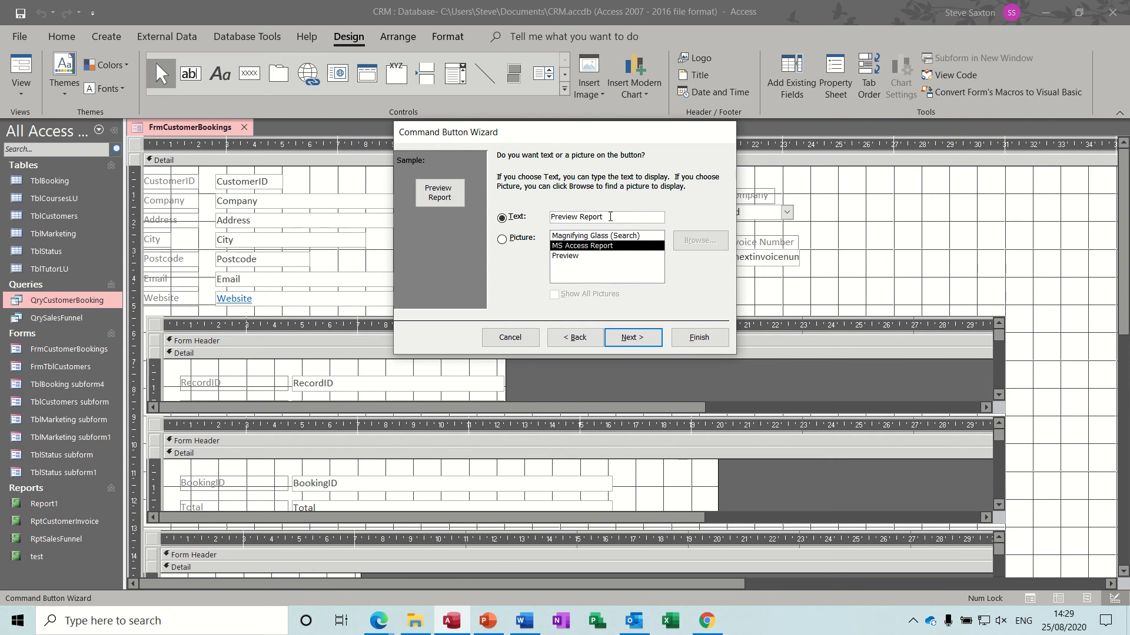
drag(611, 216, 585, 217)
text(Test)
click(633, 337)
click(699, 337)
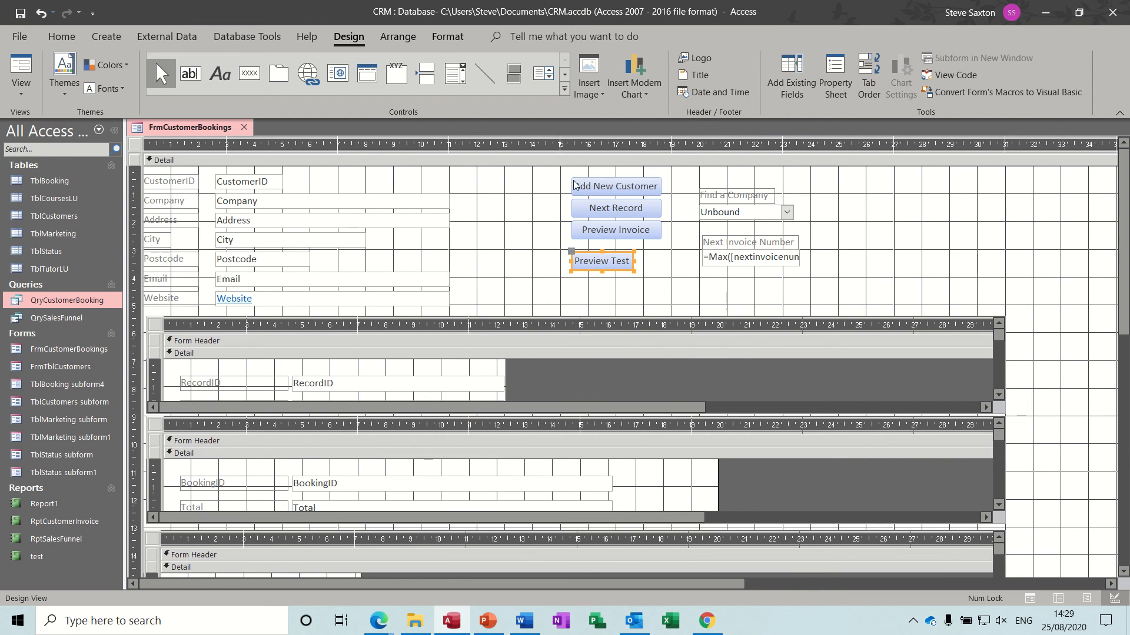
Arrange the Preview Test button with the three existing command buttons in one stacked layout.
drag(561, 172, 664, 285)
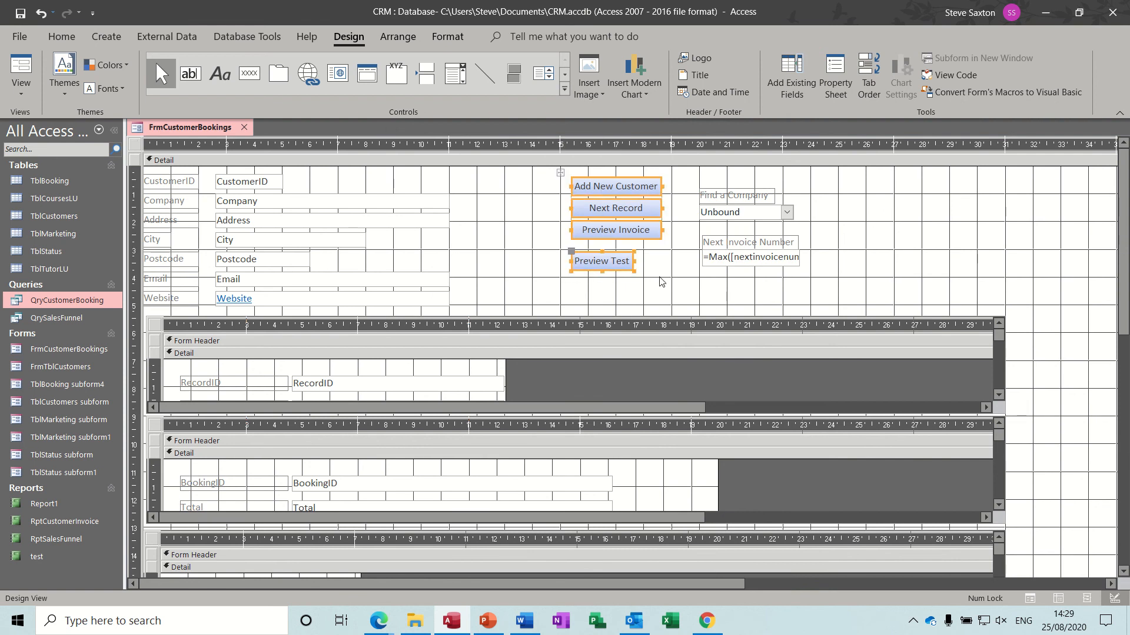
click(398, 39)
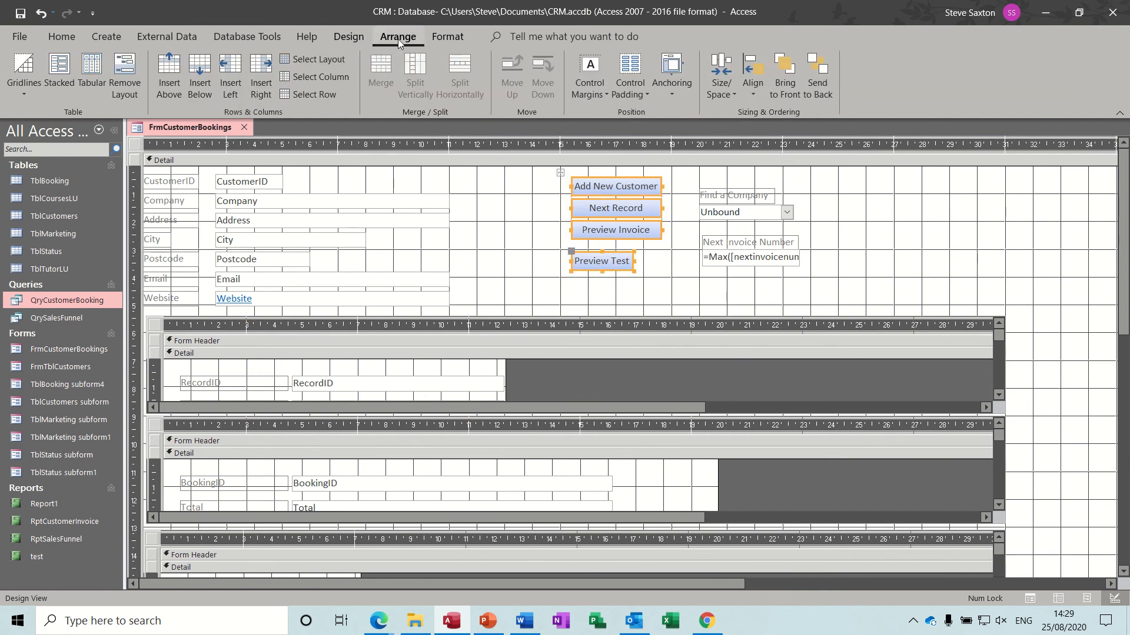
click(60, 70)
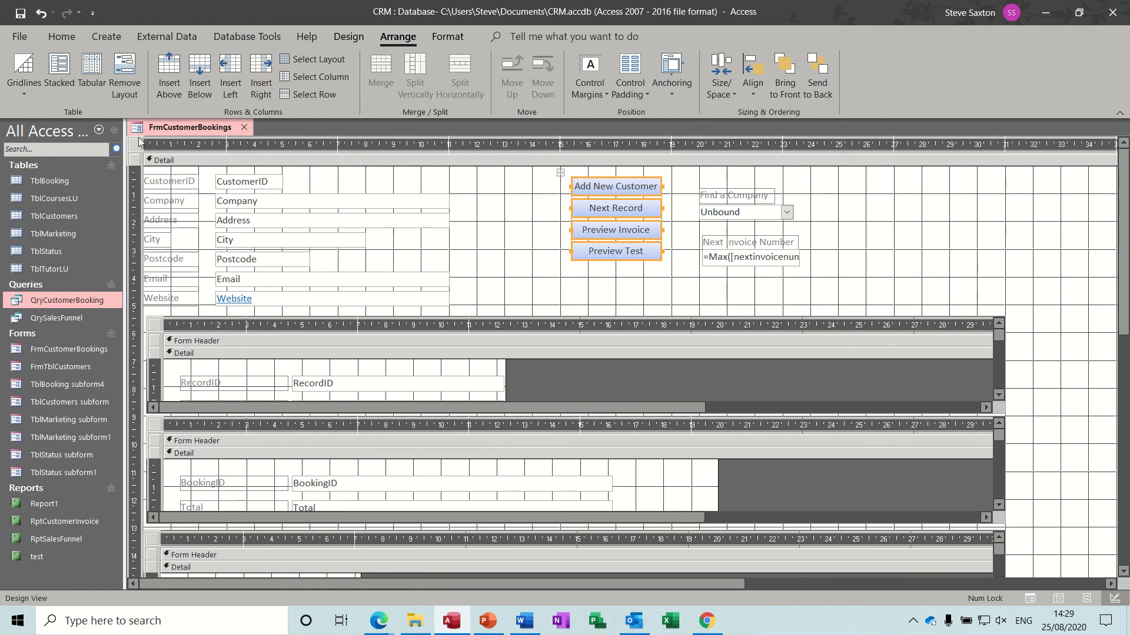
Switch the form to Form view, try the Preview Test button with invoice number 11, and close the preview.
click(330, 37)
click(22, 66)
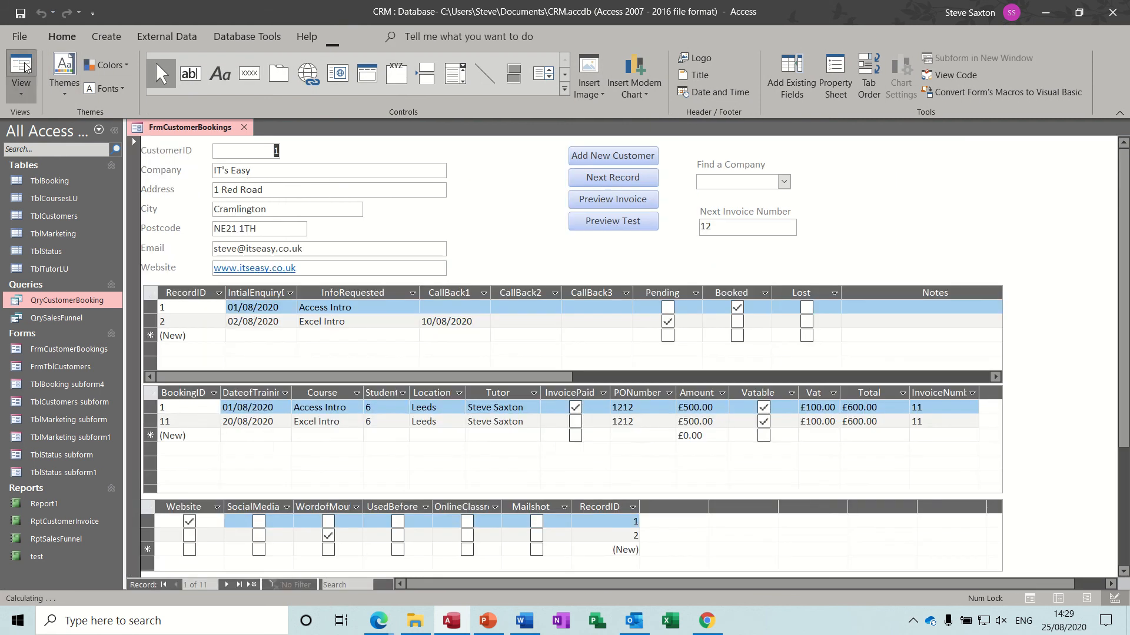
click(612, 222)
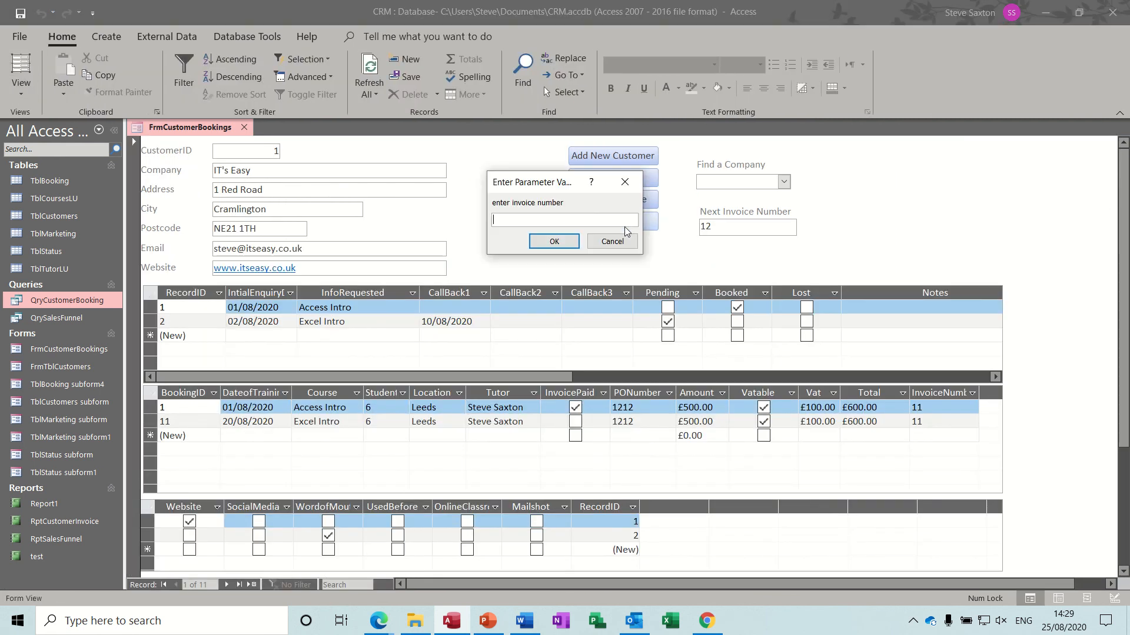
text(11)
key(Return)
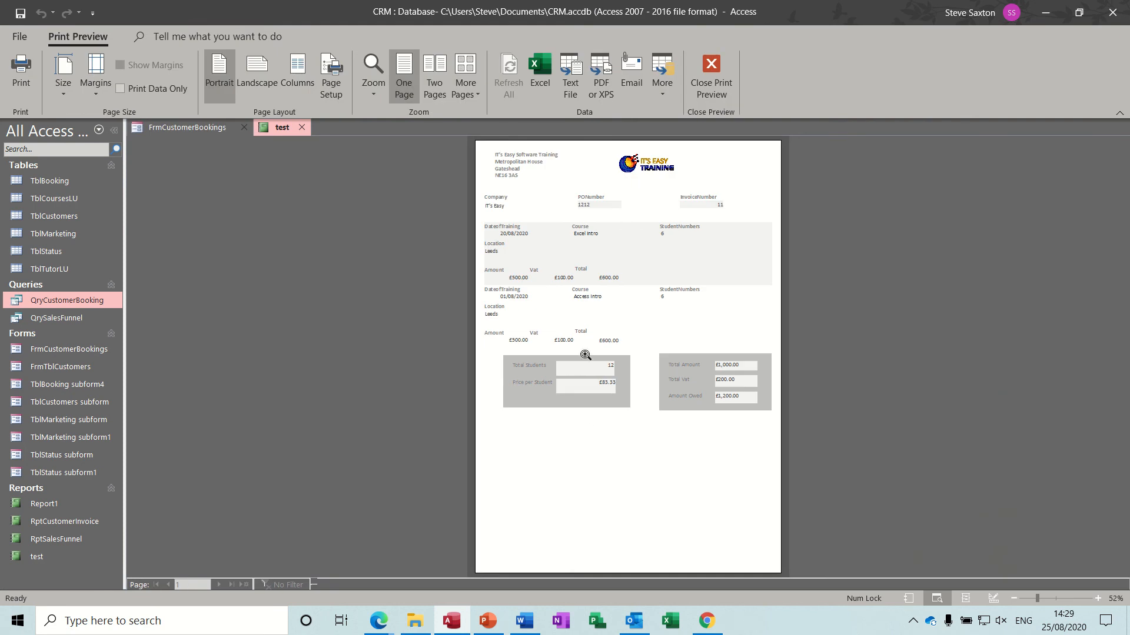
click(697, 83)
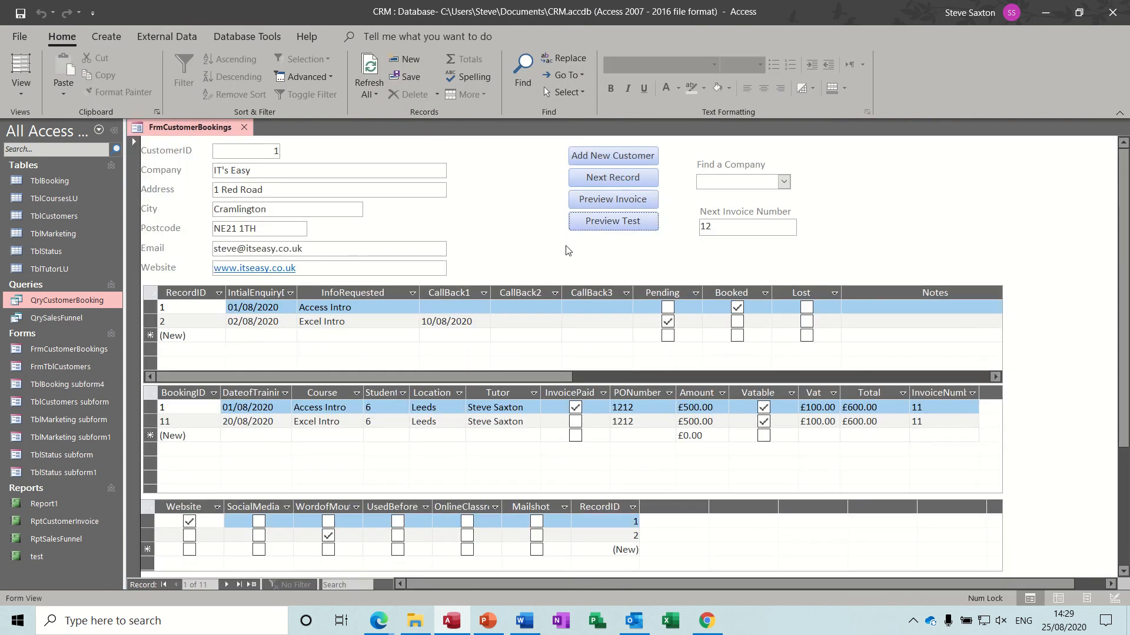
Preview the test report from the form for invoice number 3, inspect it up close, and close the preview.
click(599, 232)
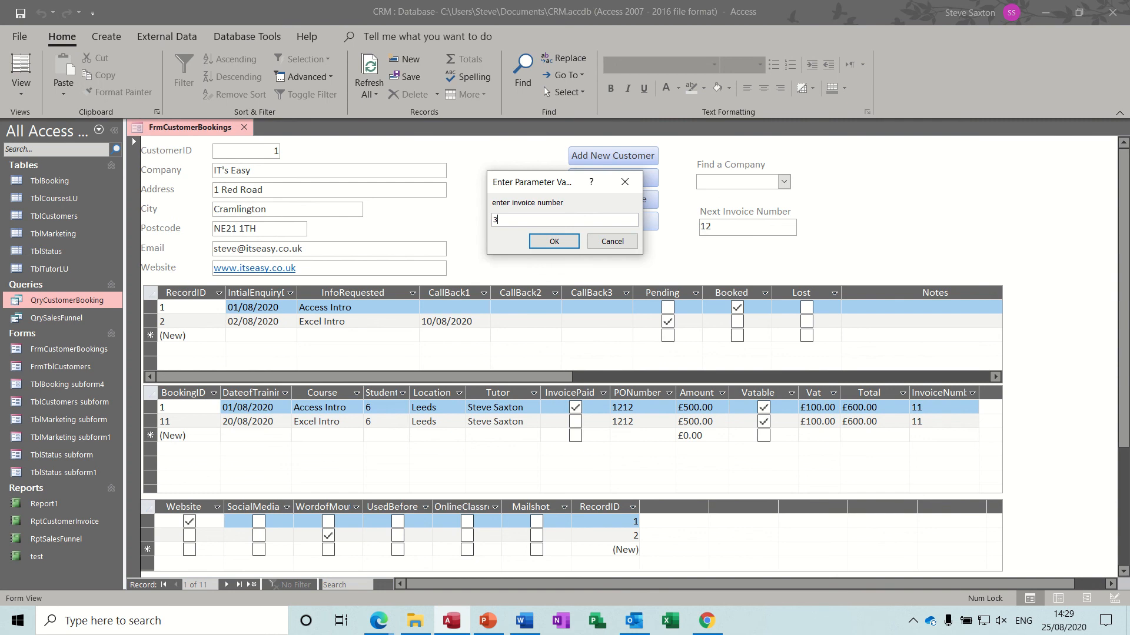
key(Return)
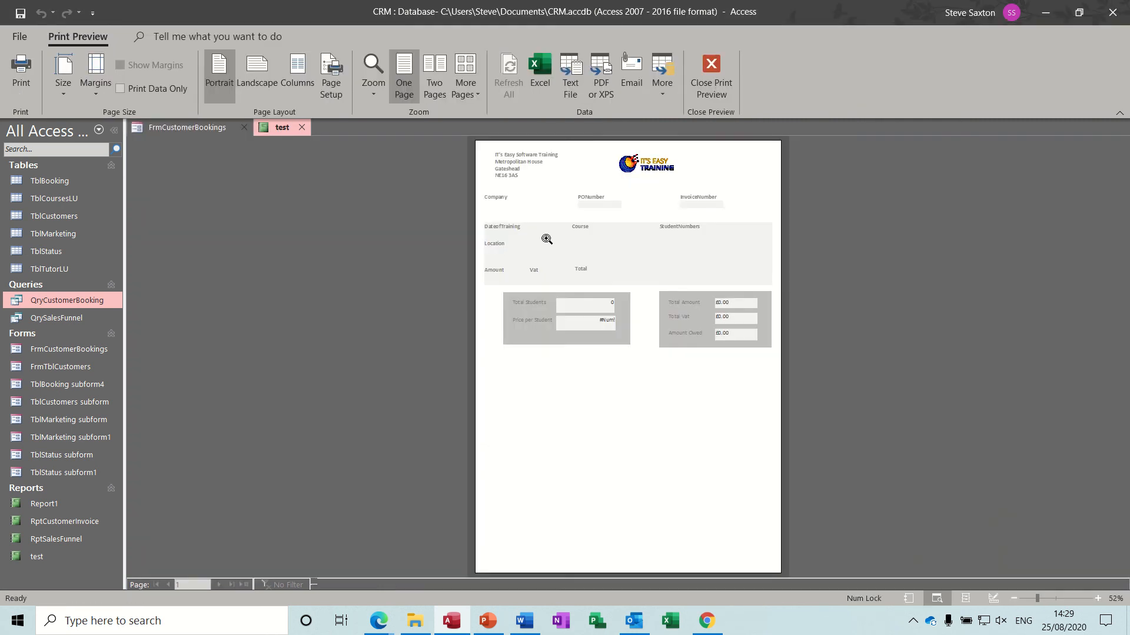
click(598, 249)
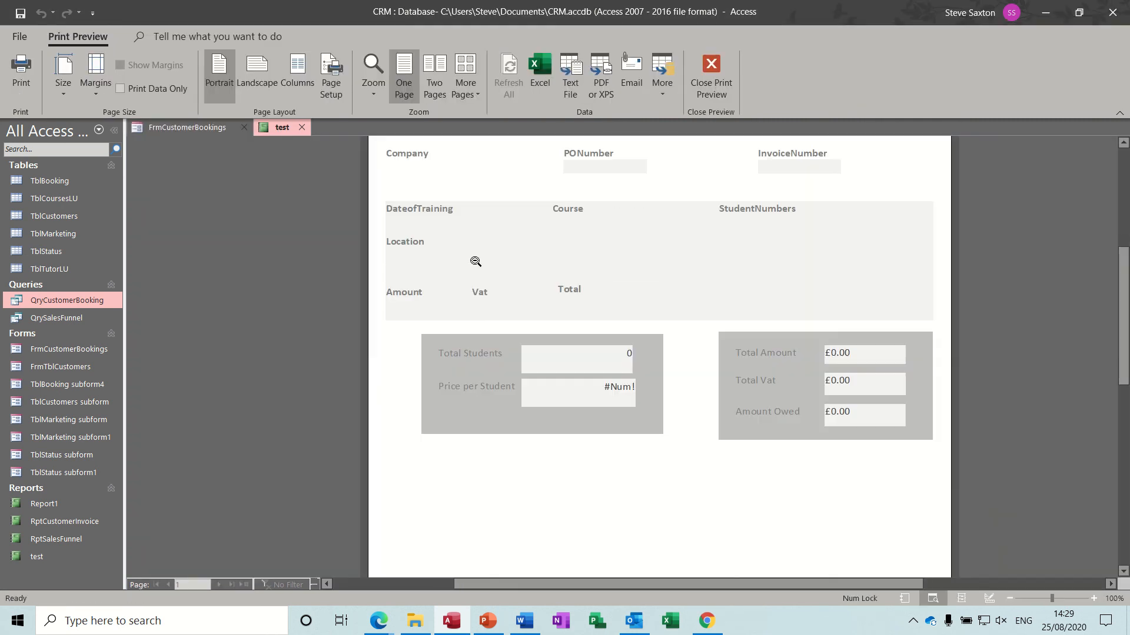
click(572, 218)
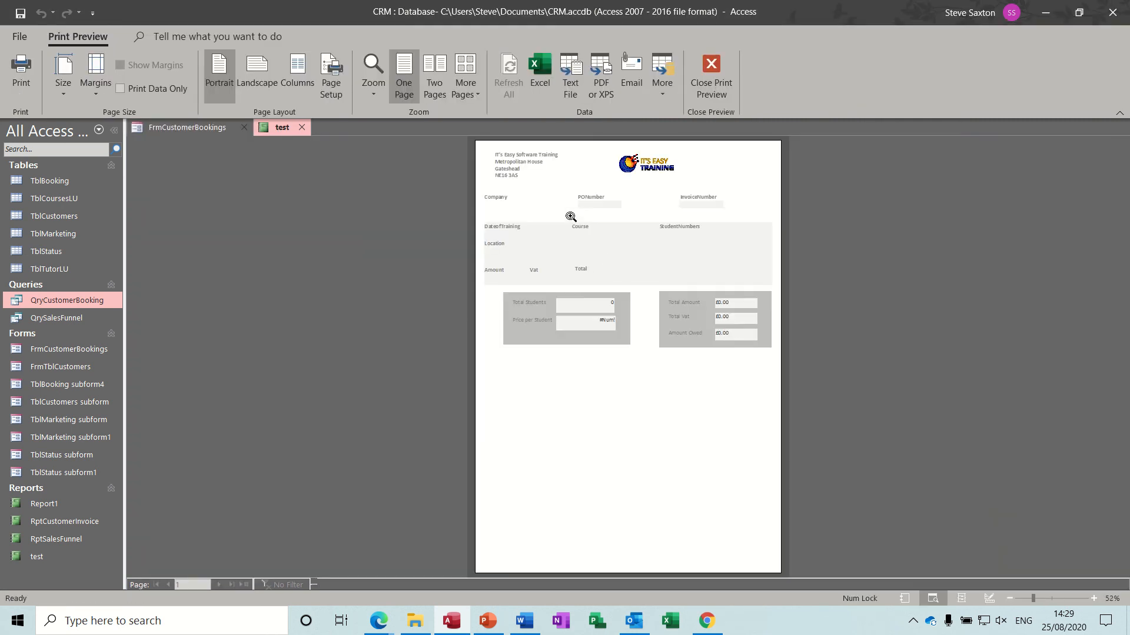
click(722, 67)
Preview the test report from the form for invoice number 1, check its booking details and totals, and close it.
click(598, 224)
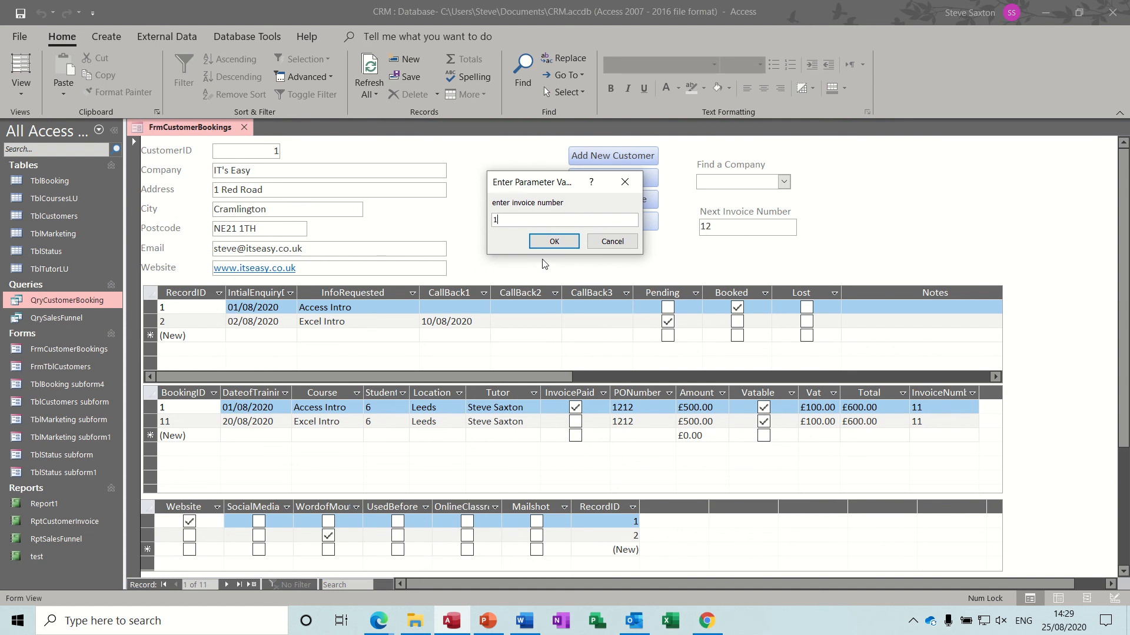
click(554, 241)
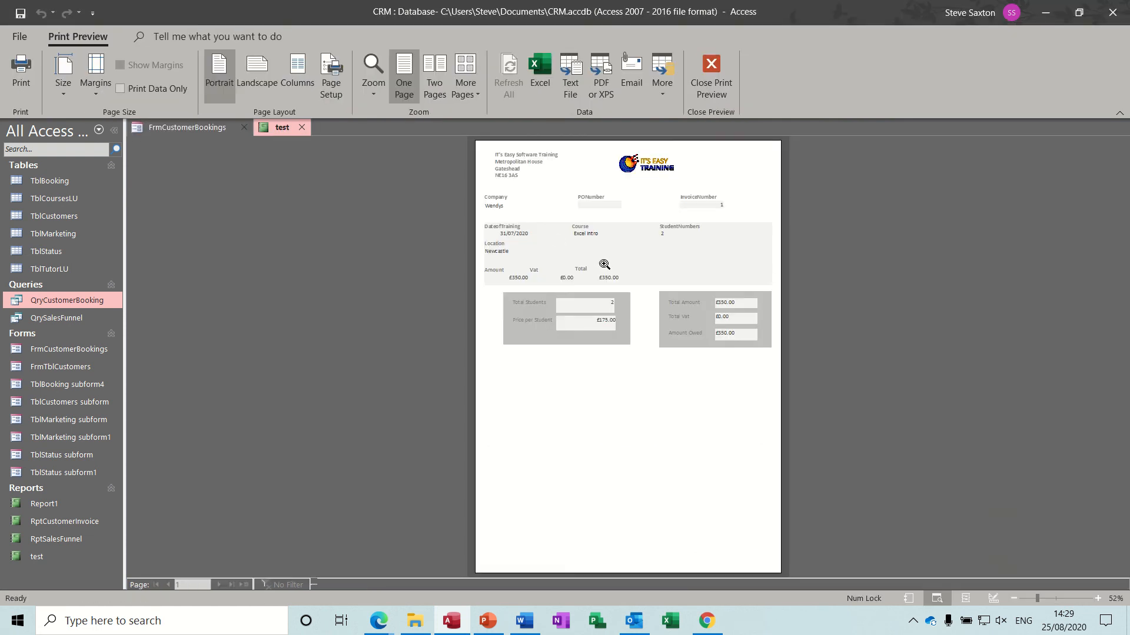
click(578, 259)
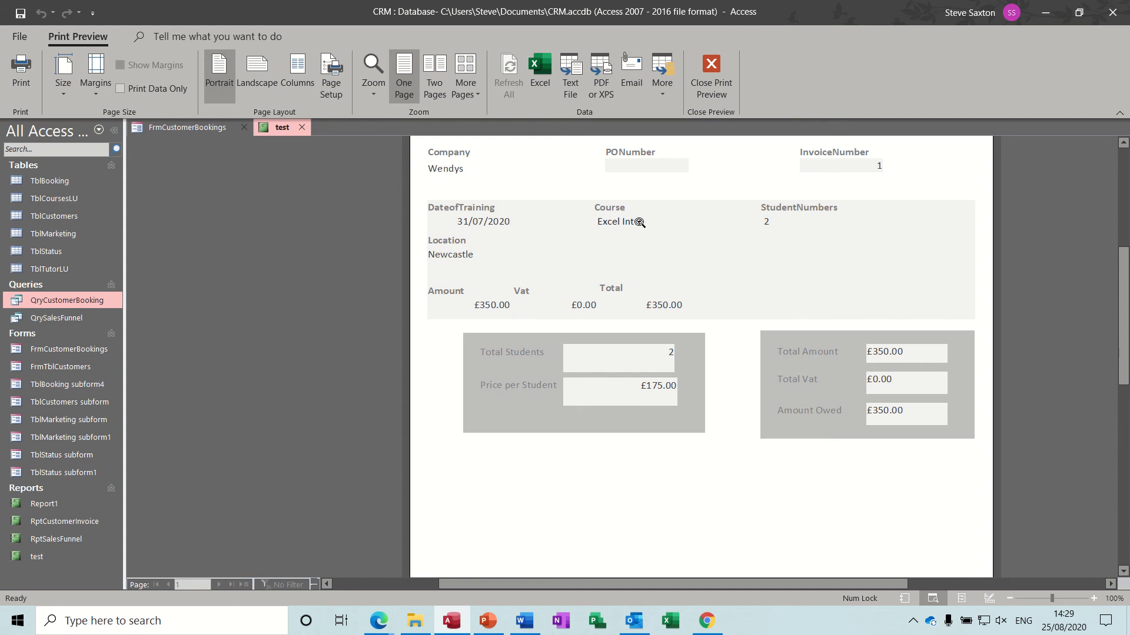
click(711, 73)
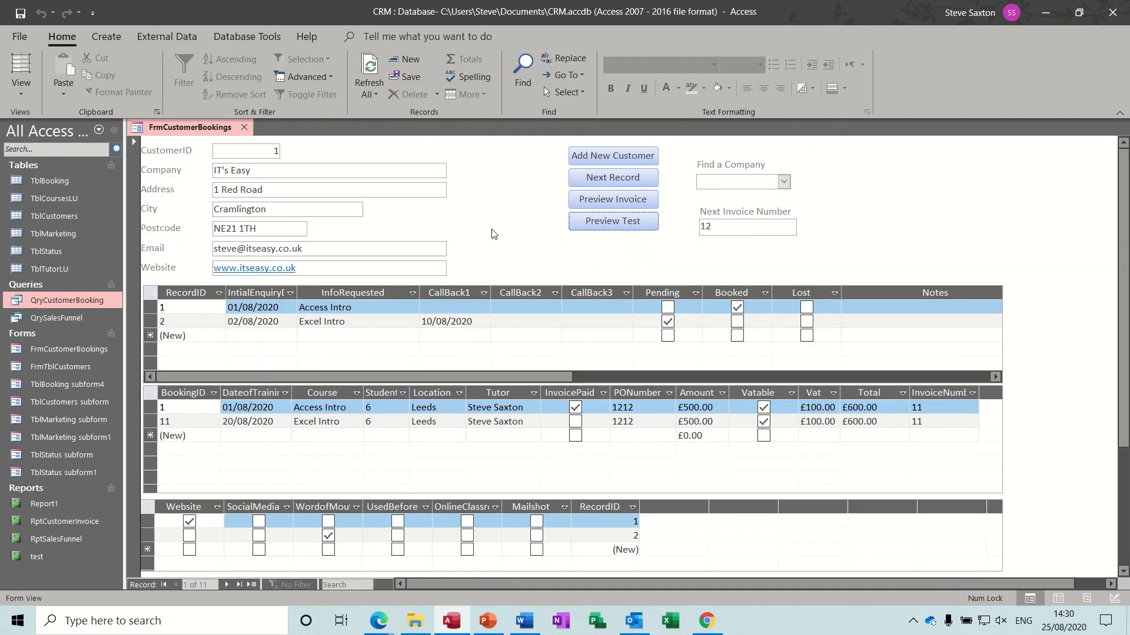